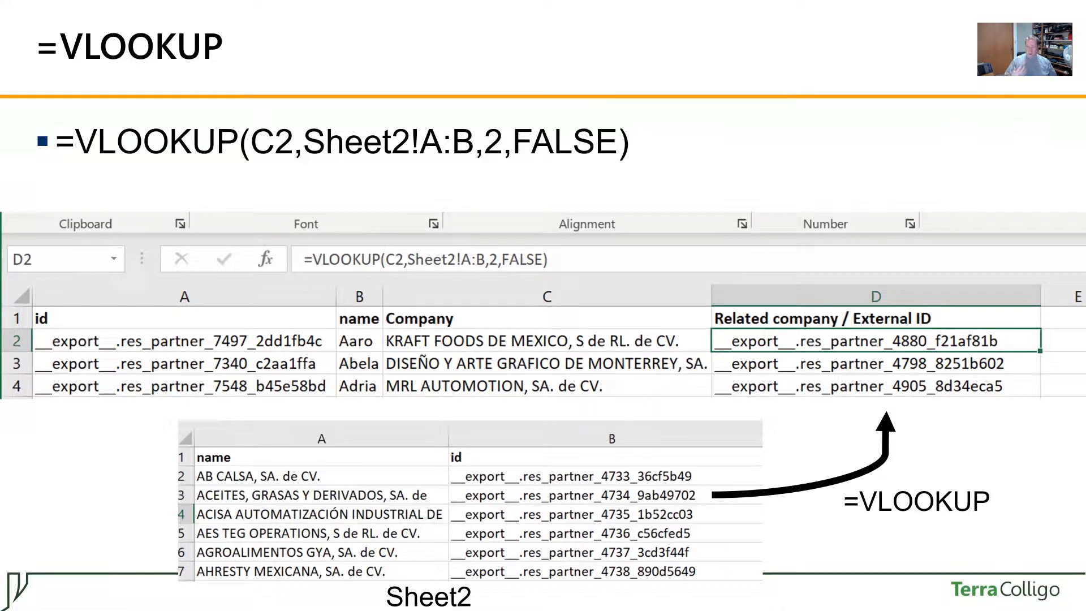
# End the slide show and switch to the Contactos_Cuallimex - cleanup v4 workbook in Excel
pyautogui.press('Right')
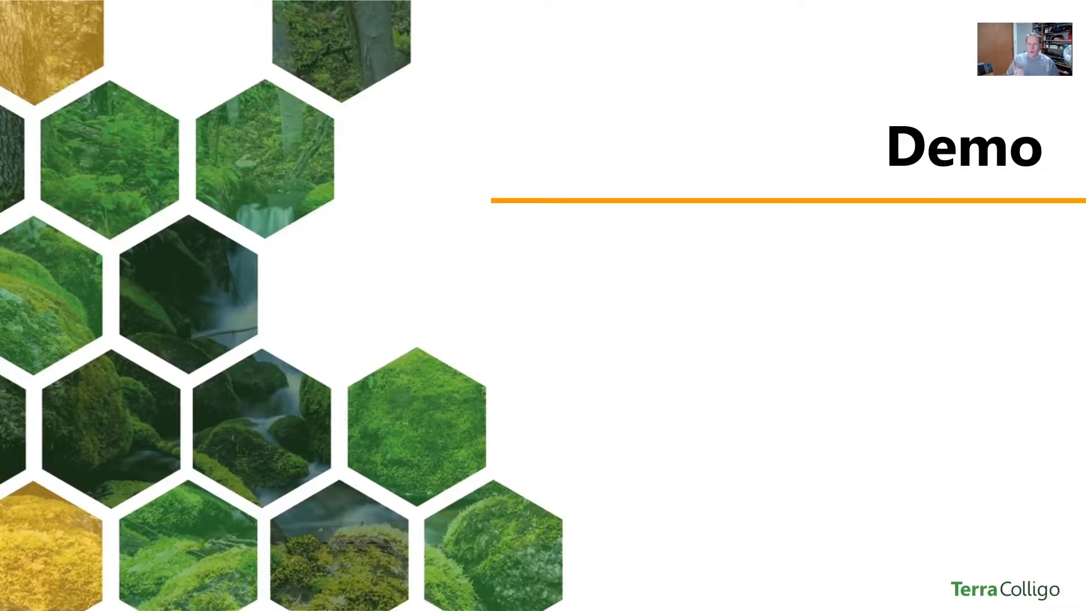
pyautogui.press('Escape')
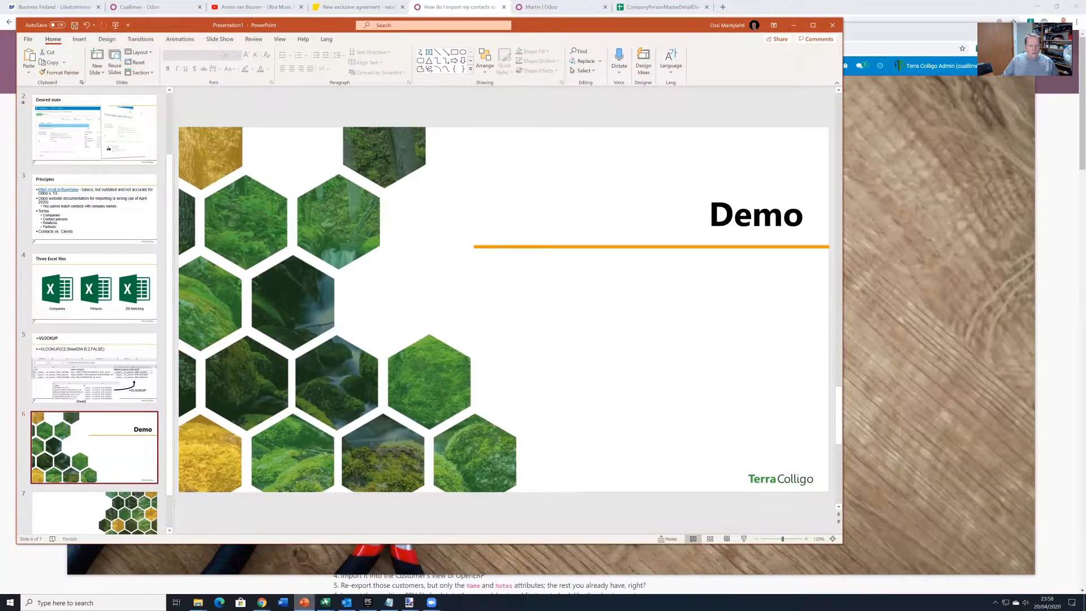
pyautogui.moveTo(330, 601)
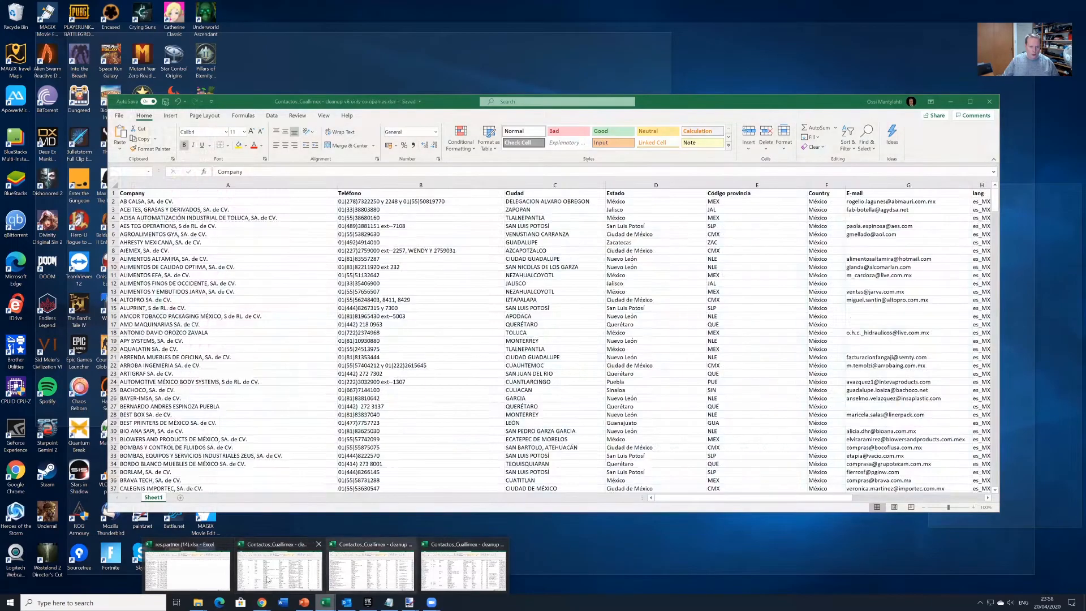
pyautogui.click(272, 567)
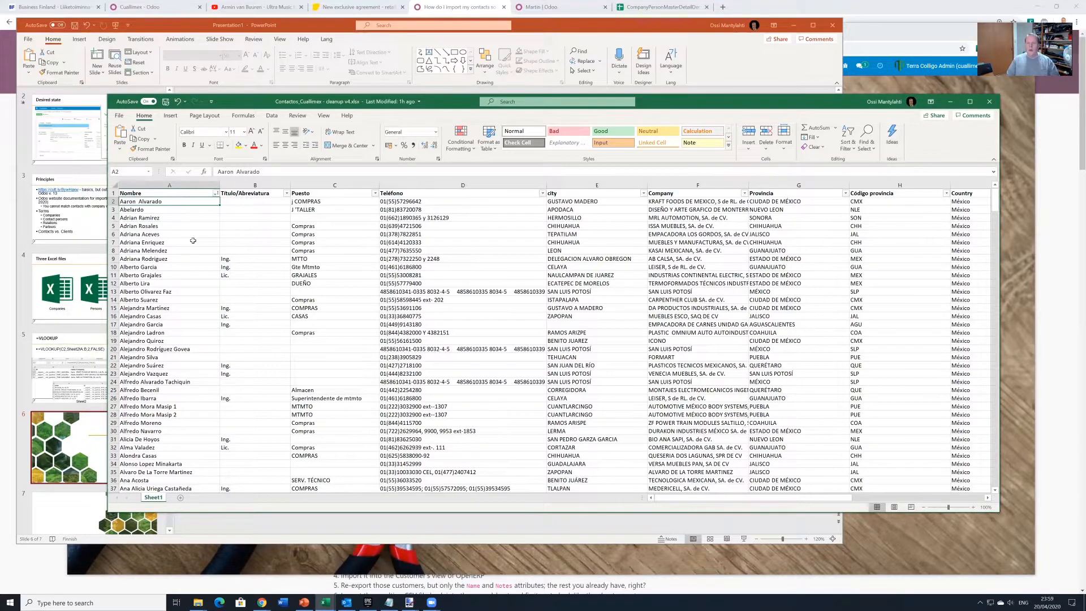
# Look through the contact rows and their name, job title, phone, city, company and province columns
pyautogui.press('Right')
pyautogui.press('Right')
pyautogui.press('Right')
pyautogui.press('Right')
pyautogui.press('Right')
pyautogui.press('Right')
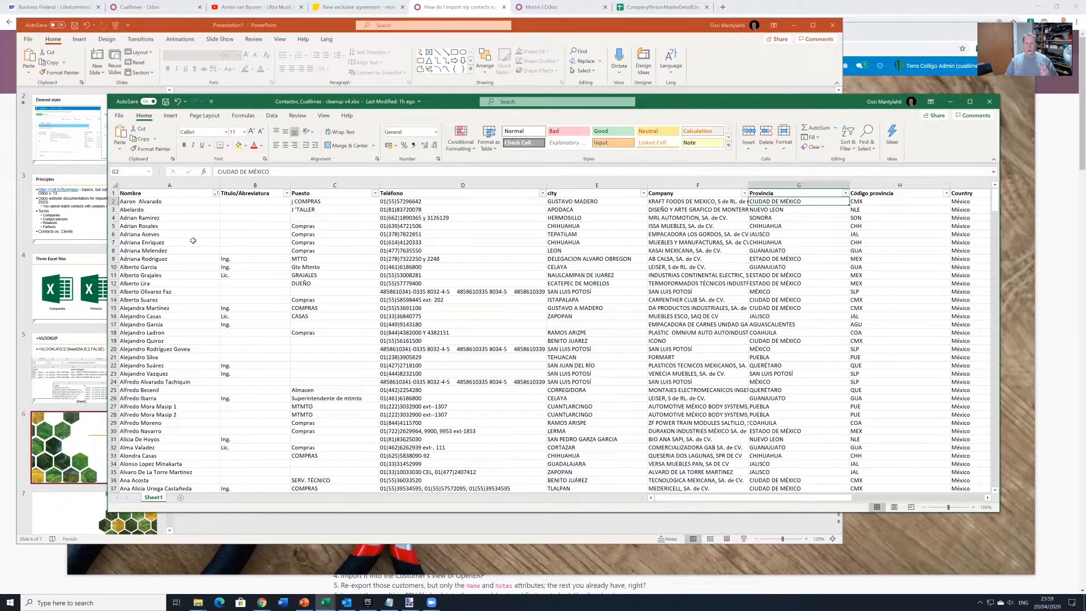
pyautogui.press('Left')
pyautogui.press('Left')
pyautogui.press('Left')
pyautogui.press('Left')
pyautogui.press('Left')
pyautogui.press('Left')
pyautogui.press('Down')
pyautogui.press('Right')
pyautogui.press('Down')
pyautogui.press('Right')
pyautogui.press('Down')
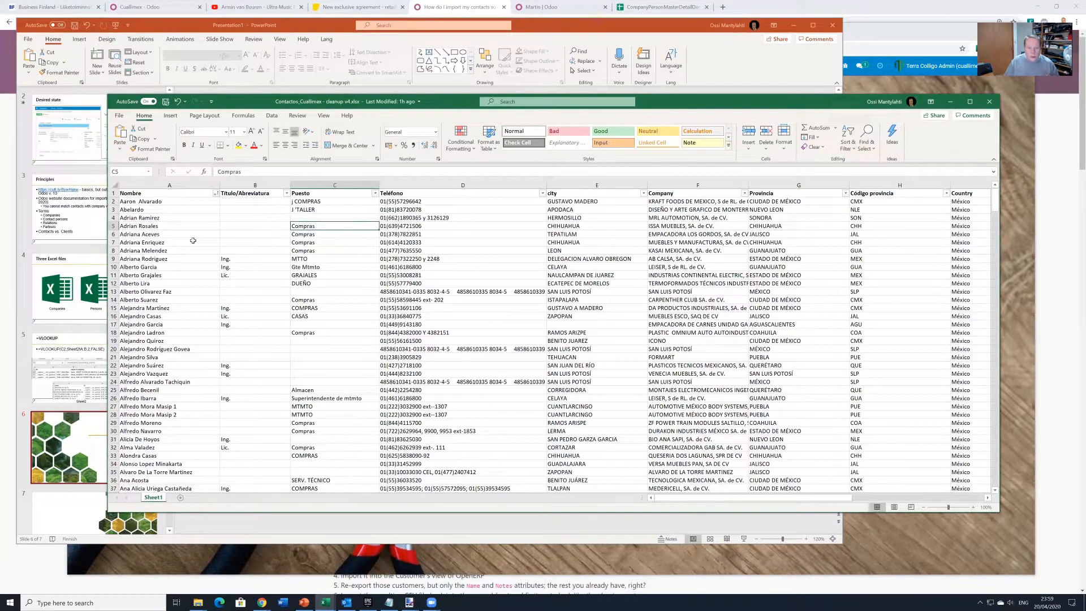
pyautogui.press('Right')
pyautogui.press('Down')
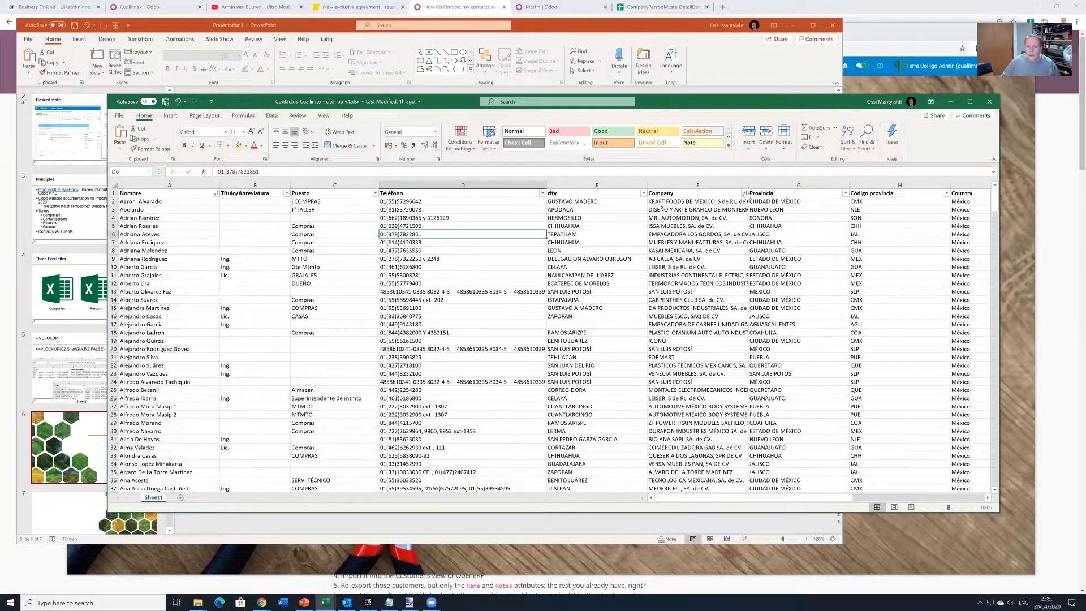
# Sort the contact list by the Company column from A to Z and go to its first company entry
pyautogui.click(744, 193)
pyautogui.click(667, 209)
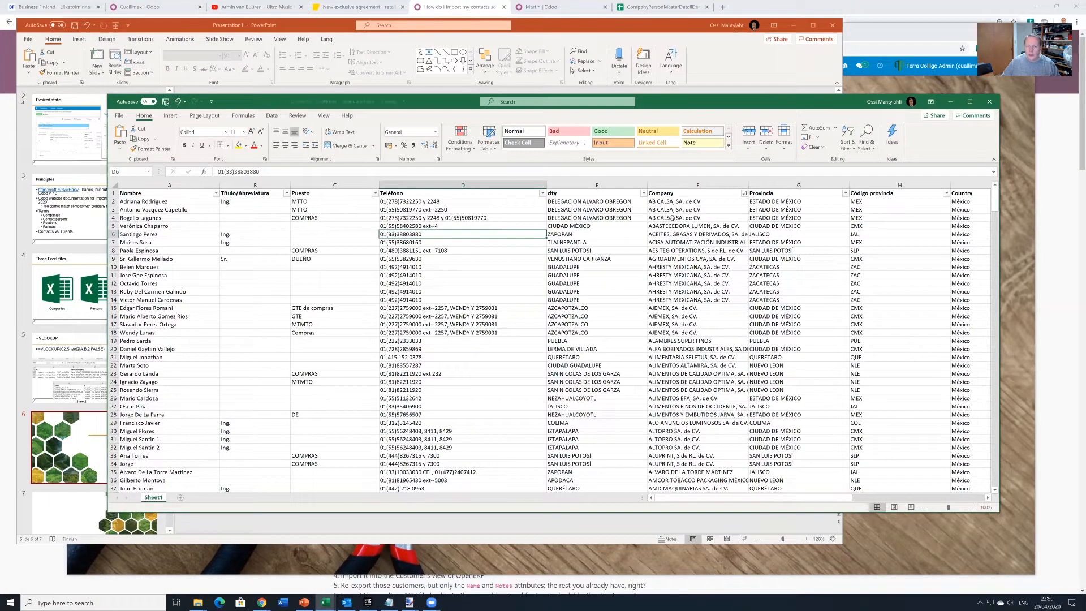
pyautogui.click(669, 202)
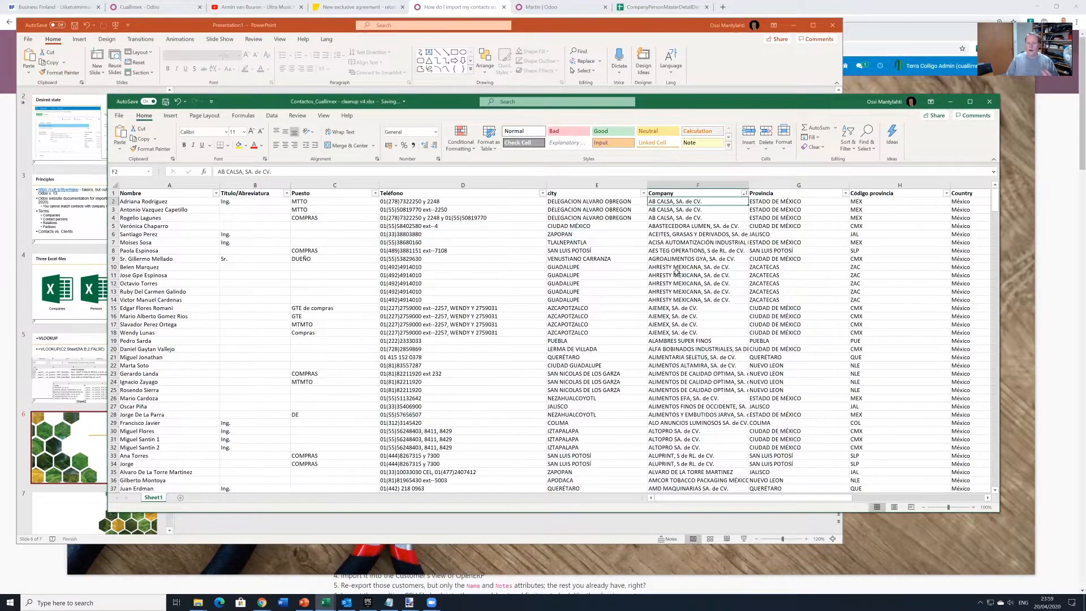
# Check the contact persons in the rows that share the company AB CALSA, SA. de CV
pyautogui.press('Down')
pyautogui.press('Down')
pyautogui.press('Left')
pyautogui.press('Left')
pyautogui.press('Left')
pyautogui.press('Left')
pyautogui.press('Left')
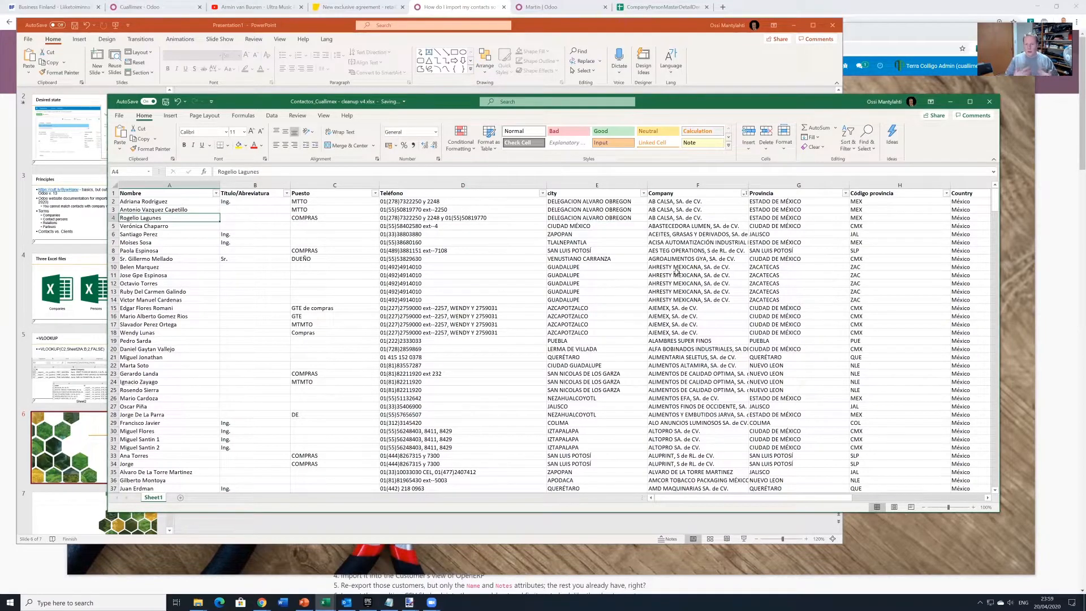
# Select the AHRESTY MEXICANA rows from phone to company to examine the details their contacts share
pyautogui.click(677, 268)
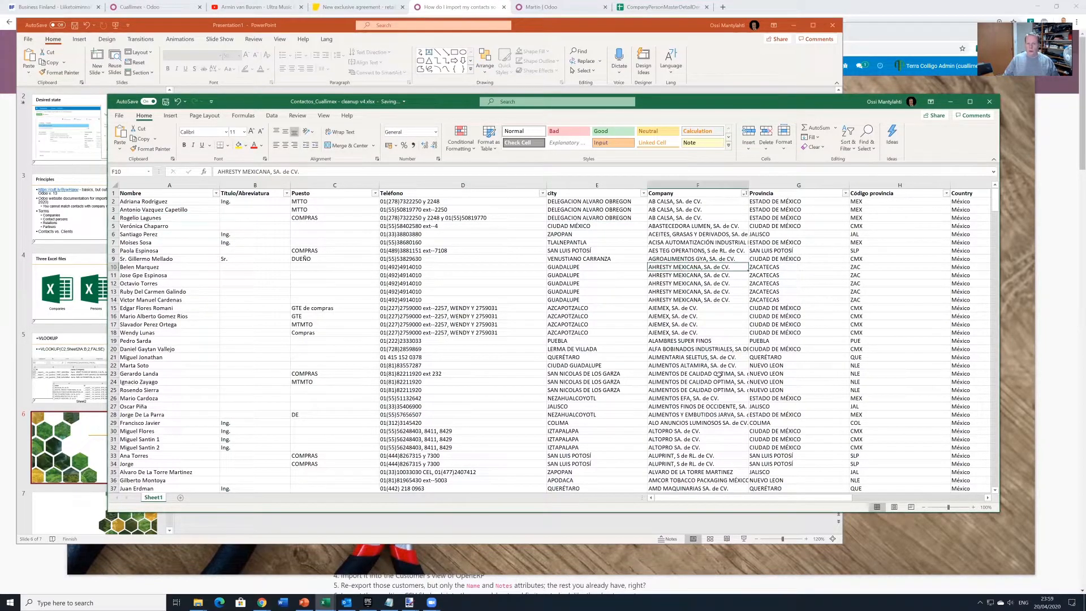
pyautogui.hotkey('shift', 'Down')
pyautogui.hotkey('shift', 'Down')
pyautogui.hotkey('shift', 'Down')
pyautogui.hotkey('shift', 'Down')
pyautogui.hotkey('shift', 'Left')
pyautogui.hotkey('shift', 'Left')
pyautogui.hotkey('shift', 'Left')
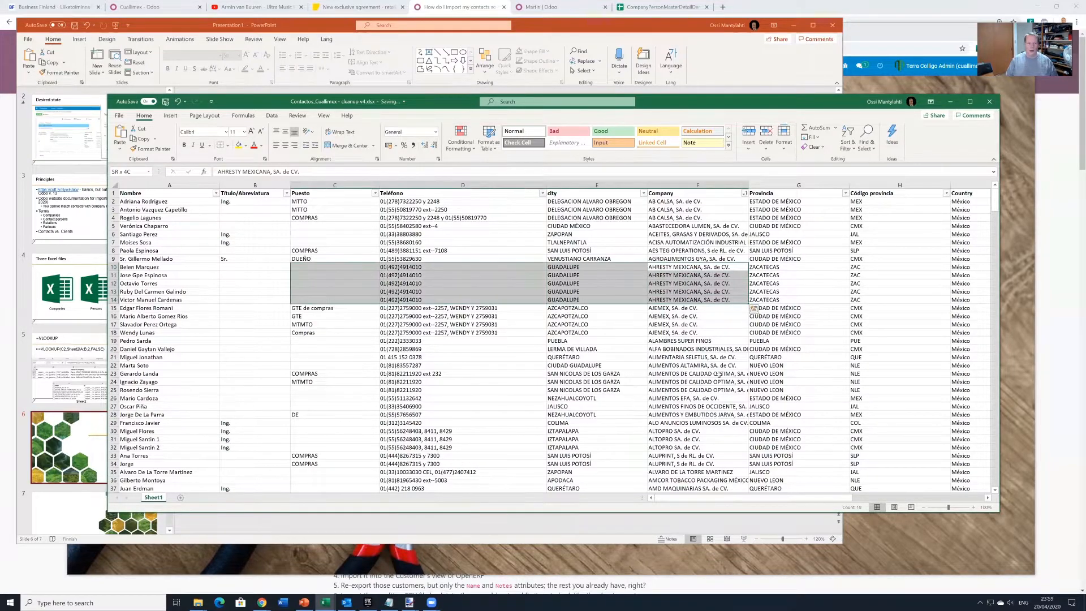
pyautogui.hotkey('shift', 'Right')
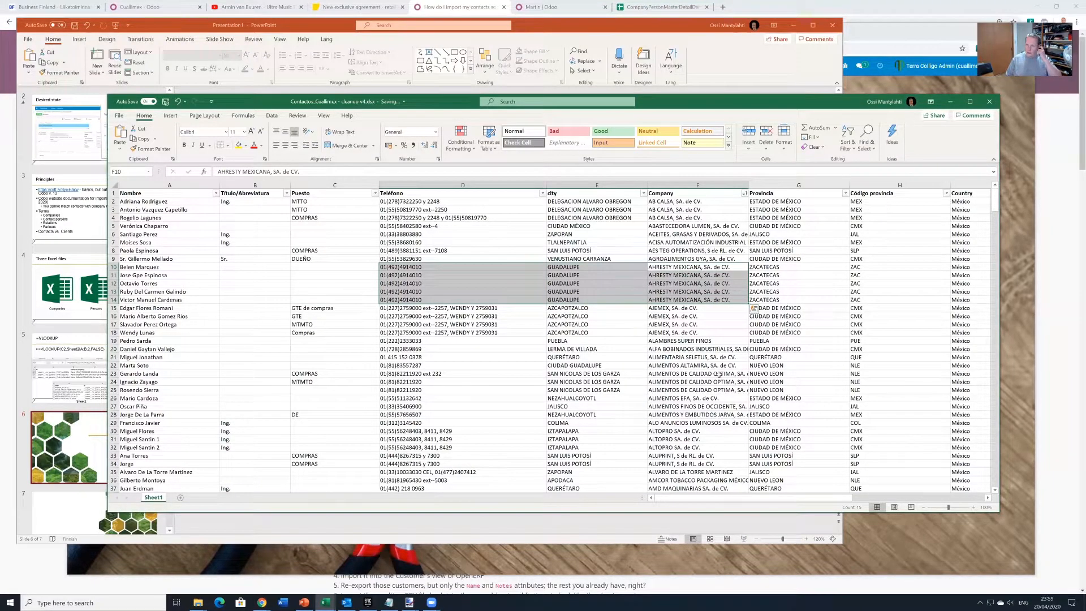
pyautogui.press('Right')
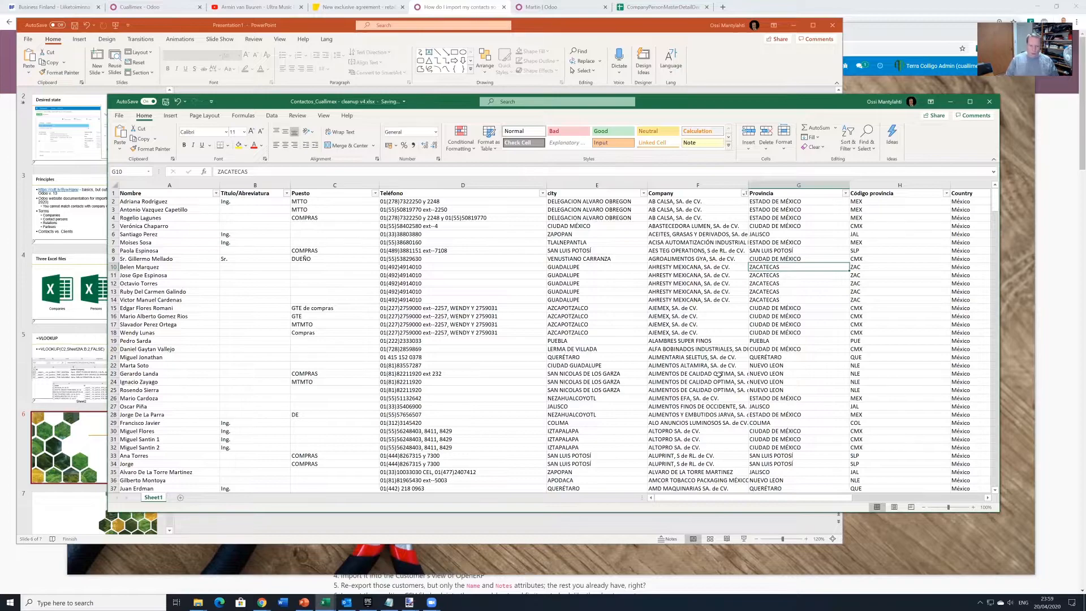
# Close the cleanup v4 workbook and switch to the Contactos_Cuallimex - cleanup v6 only companies workbook
pyautogui.click(989, 101)
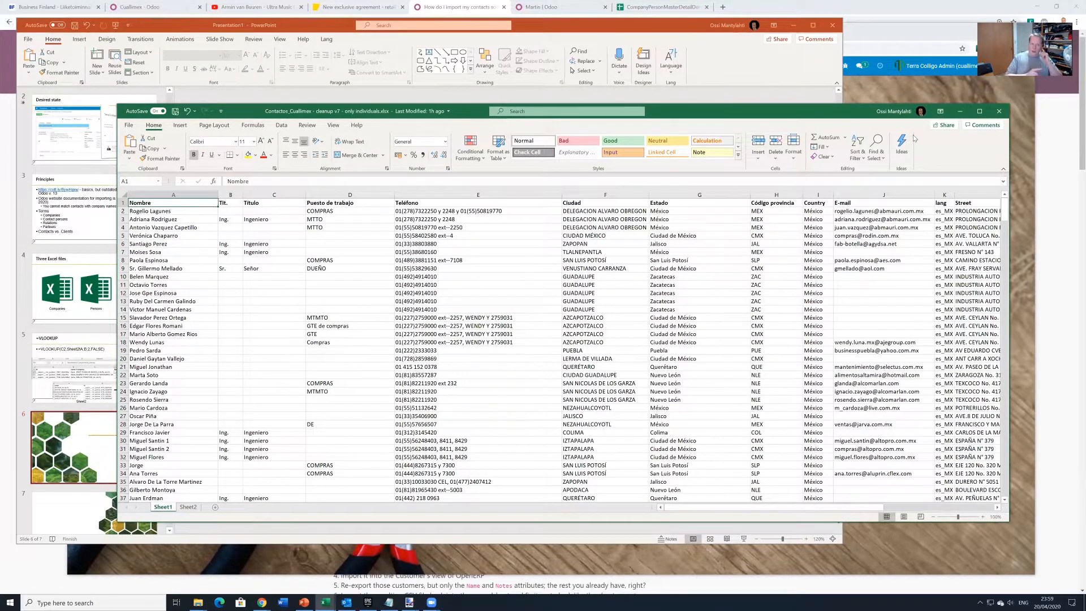
pyautogui.hotkey('alt', 'Tab')
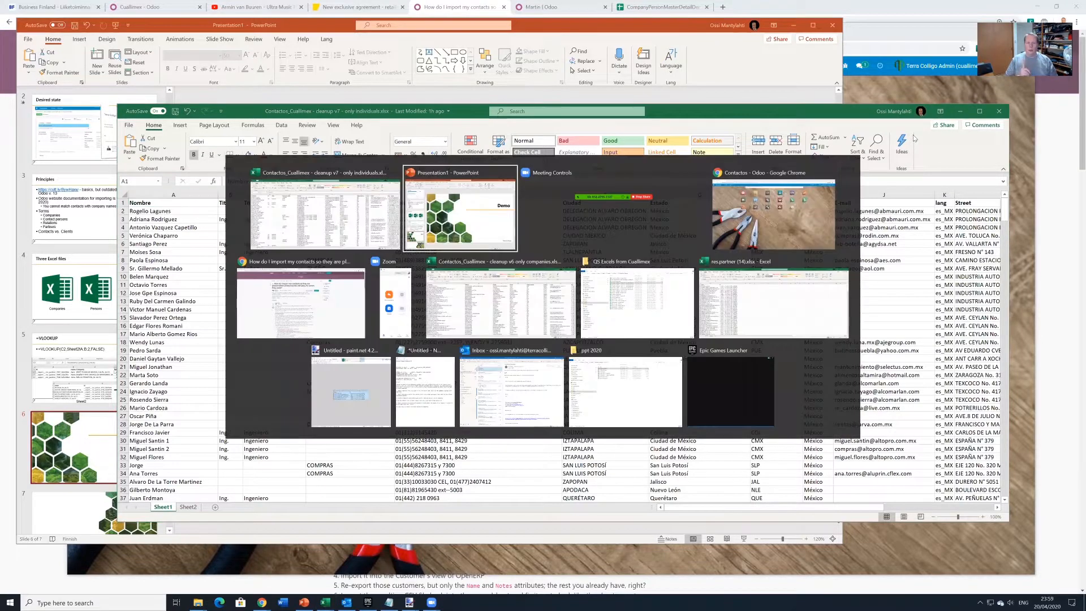
pyautogui.hotkey('alt', 'Tab')
pyautogui.hotkey('alt', 'Tab')
pyautogui.hotkey('alt', 'Tab')
pyautogui.hotkey('alt', 'Tab')
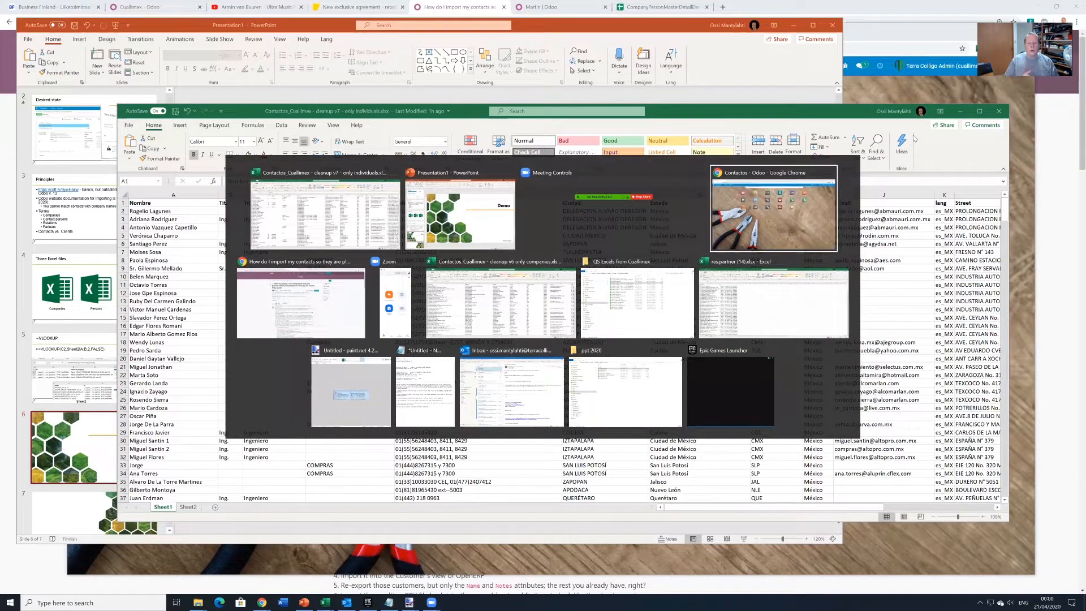
pyautogui.hotkey('alt', 'Tab')
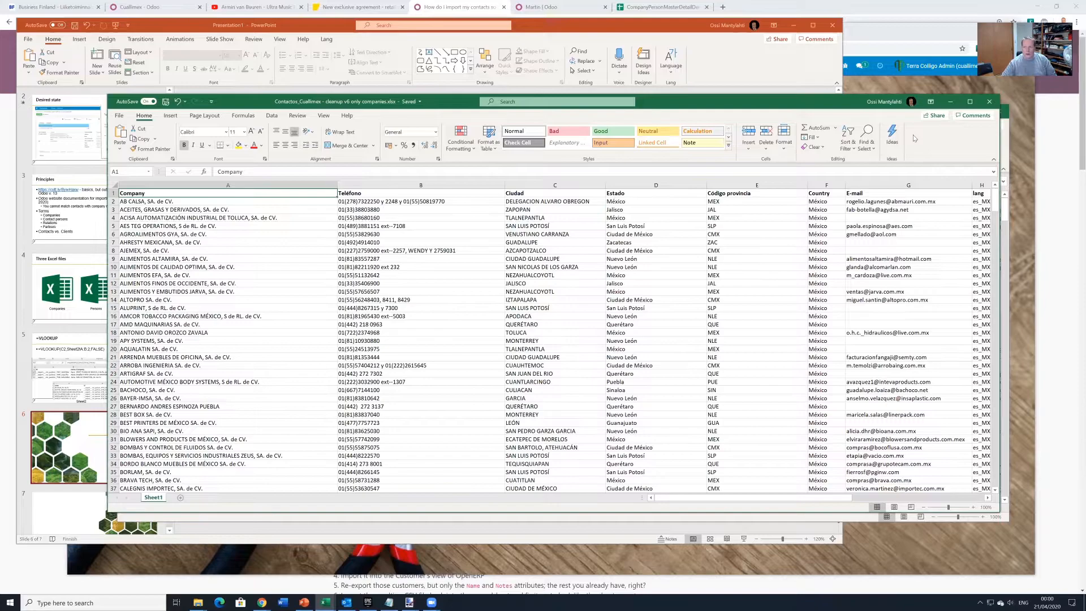
# Go through the header row of the companies sheet from Company to EsCliente to see which fields it holds
pyautogui.press('Right')
pyautogui.press('Right')
pyautogui.press('Right')
pyautogui.press('Right')
pyautogui.press('Right')
pyautogui.press('Right')
pyautogui.press('Right')
pyautogui.press('Right')
pyautogui.press('Right')
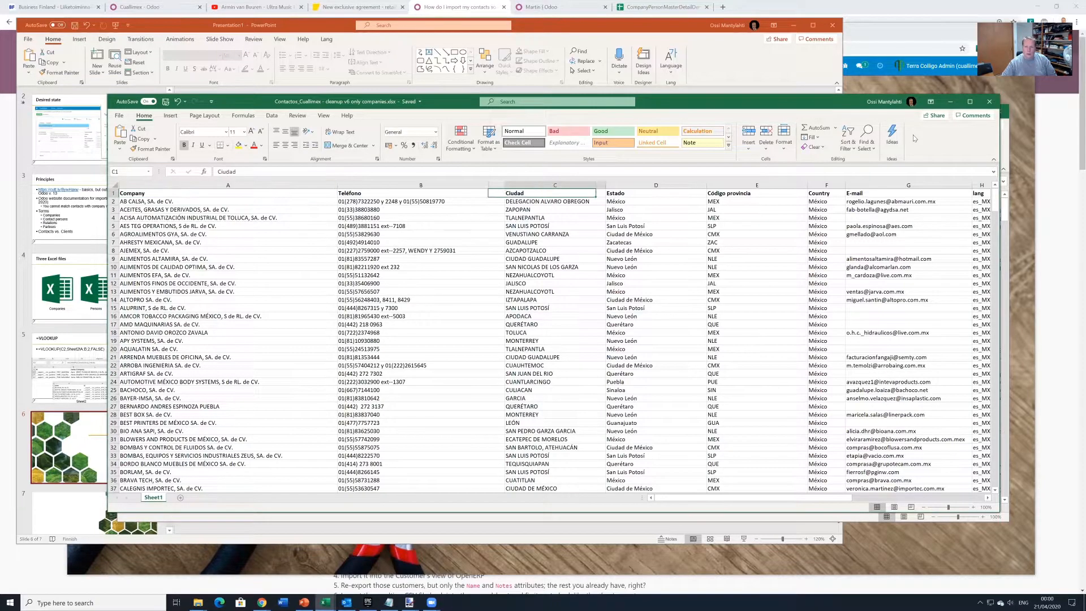
pyautogui.press('Right')
pyautogui.press('Right')
pyautogui.press('Right')
pyautogui.press('Right')
pyautogui.press('Right')
pyautogui.press('Right')
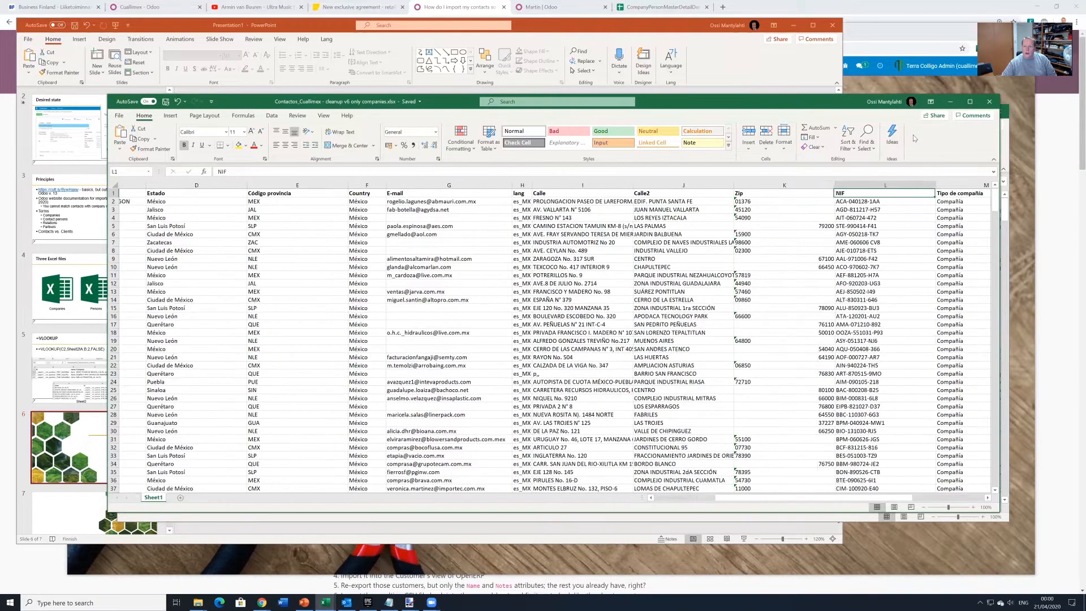
# Review the NIF, Tipo de compañía, EsUnaCompania and EsCliente columns of the companies sheet
pyautogui.press('Left')
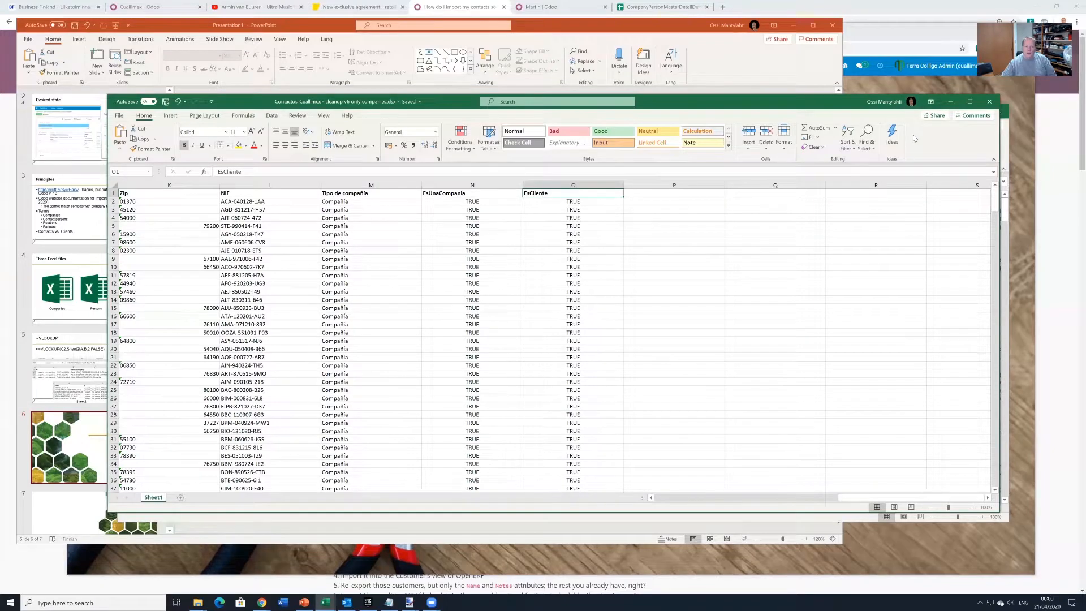
pyautogui.press('Left')
pyautogui.press('Left')
pyautogui.press('Left')
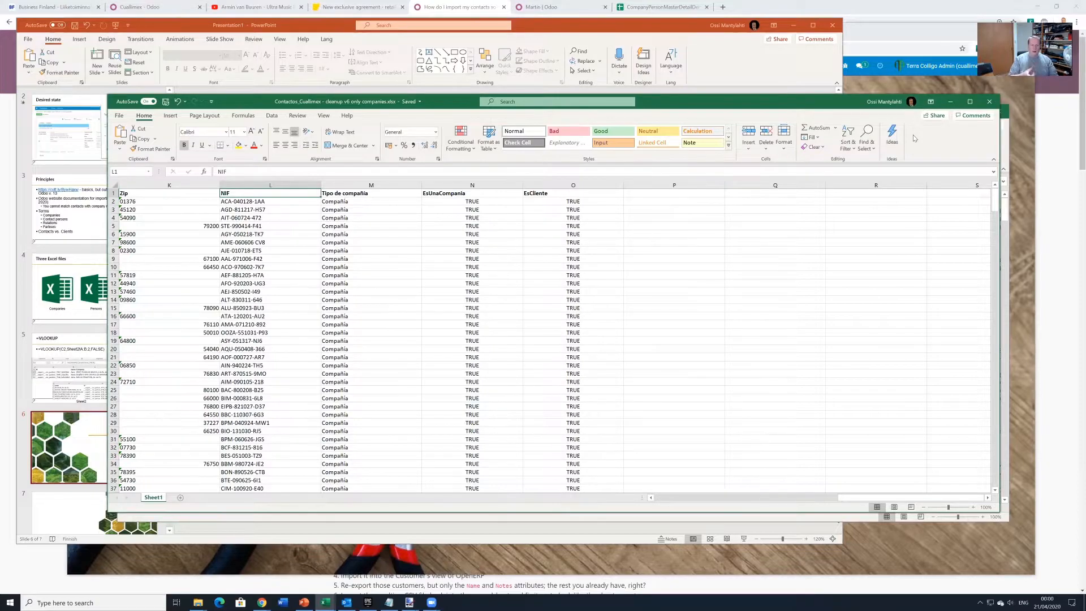
pyautogui.press('Right')
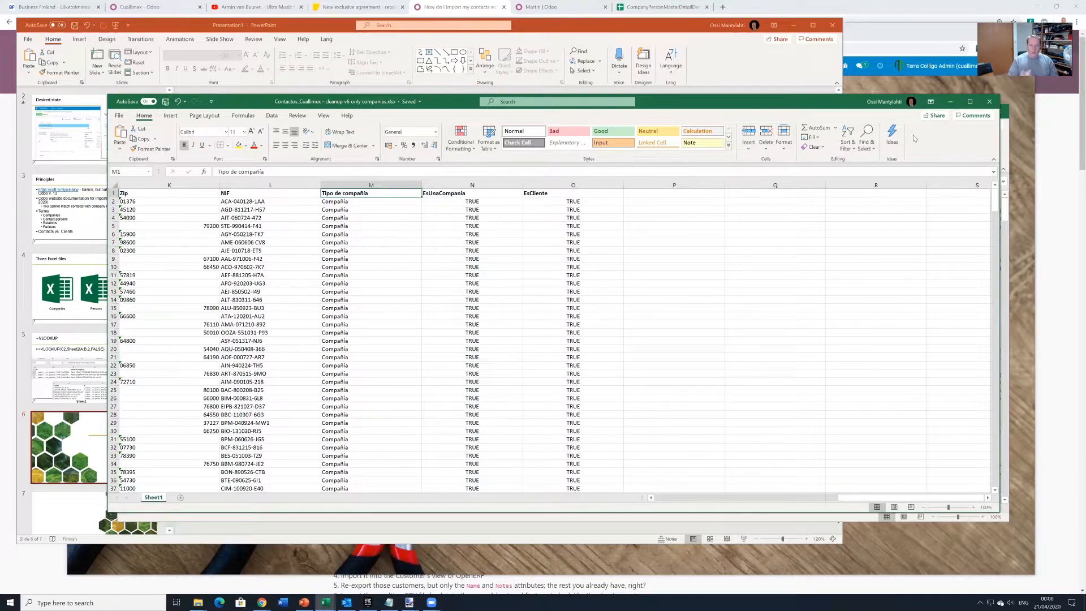
pyautogui.press('Right')
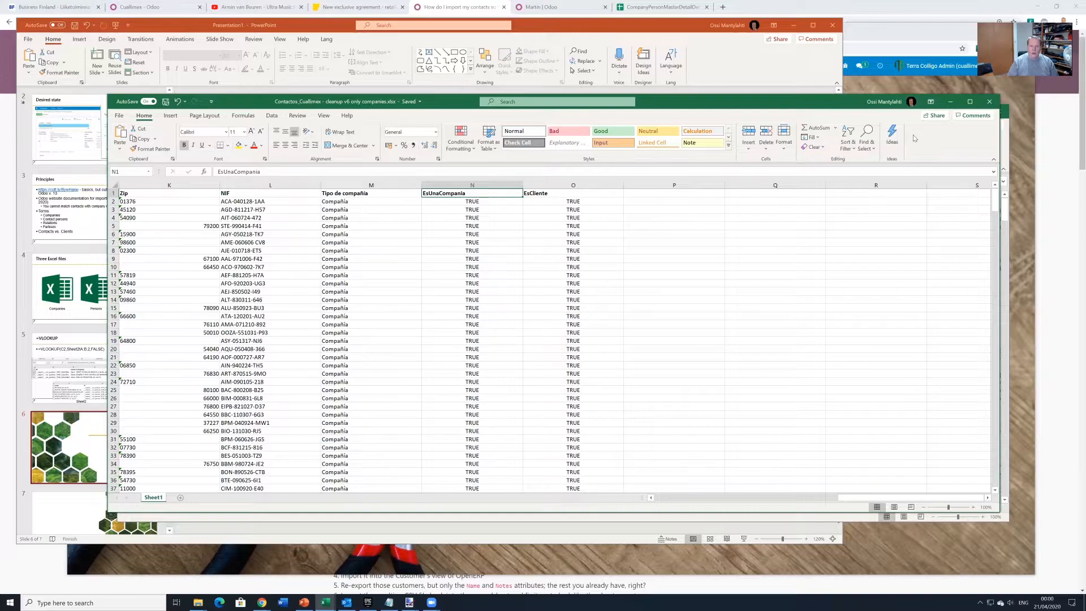
pyautogui.press('Right')
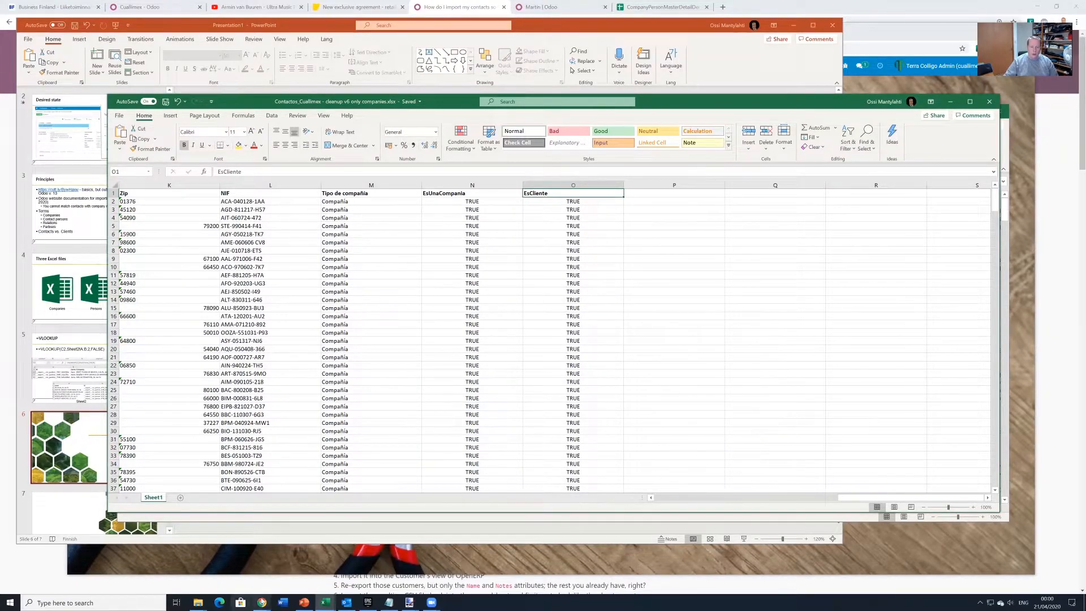
# Switch to the Odoo window in Chrome, enlarge the page and show the Contactos list
pyautogui.moveTo(262, 602)
pyautogui.click(302, 540)
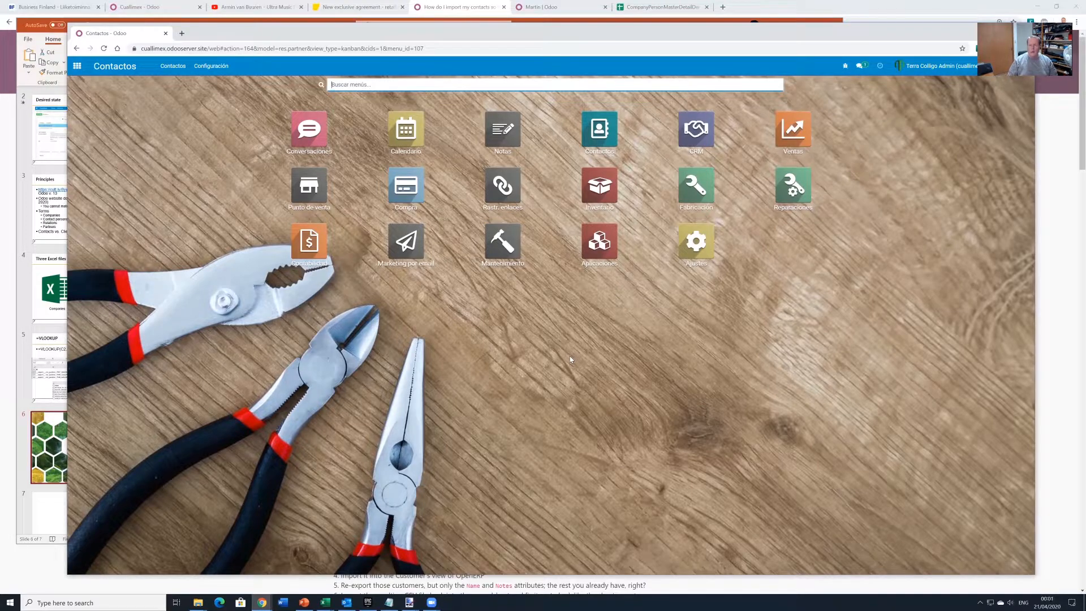
pyautogui.hotkey('ctrl', '+')
pyautogui.hotkey('ctrl', '+')
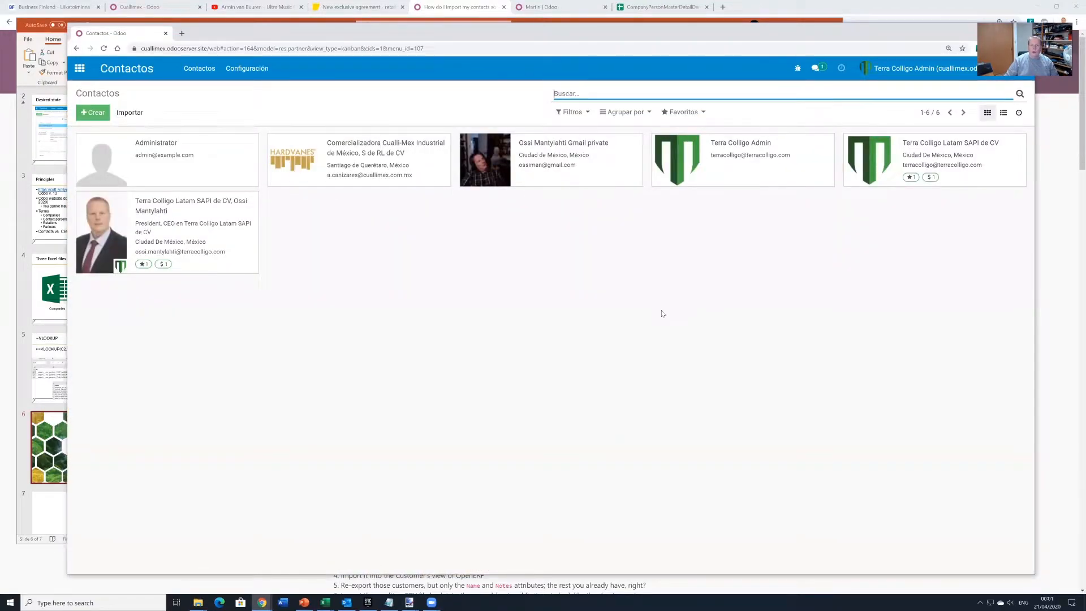
# Open the Terra Colligo Latam SAPI de CV company, check its Compañía setting in edit mode, and discard the edit
pyautogui.click(953, 149)
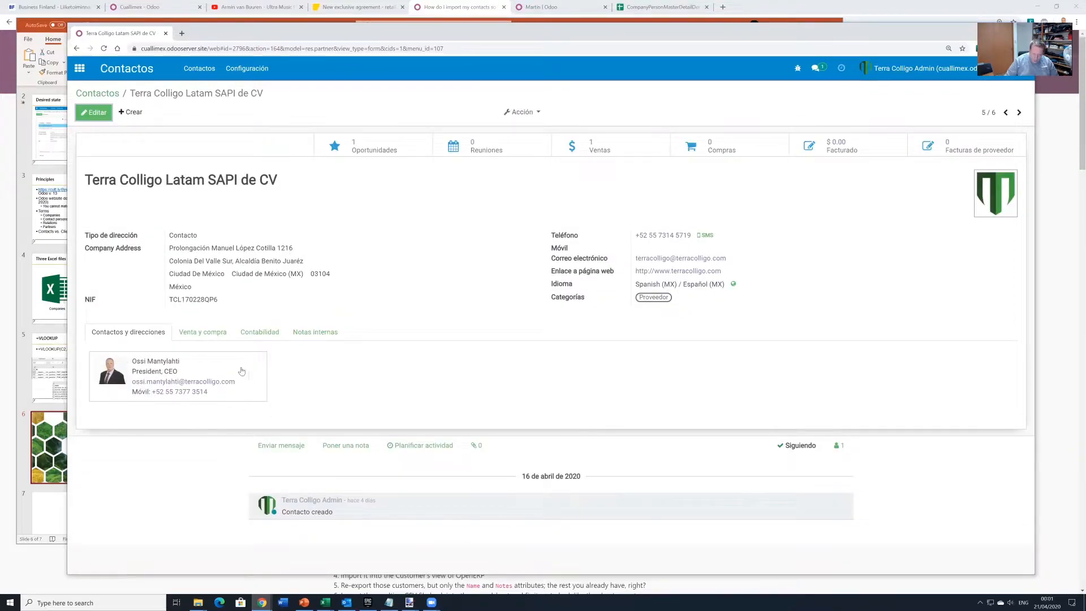
pyautogui.moveTo(152, 371)
pyautogui.click(94, 112)
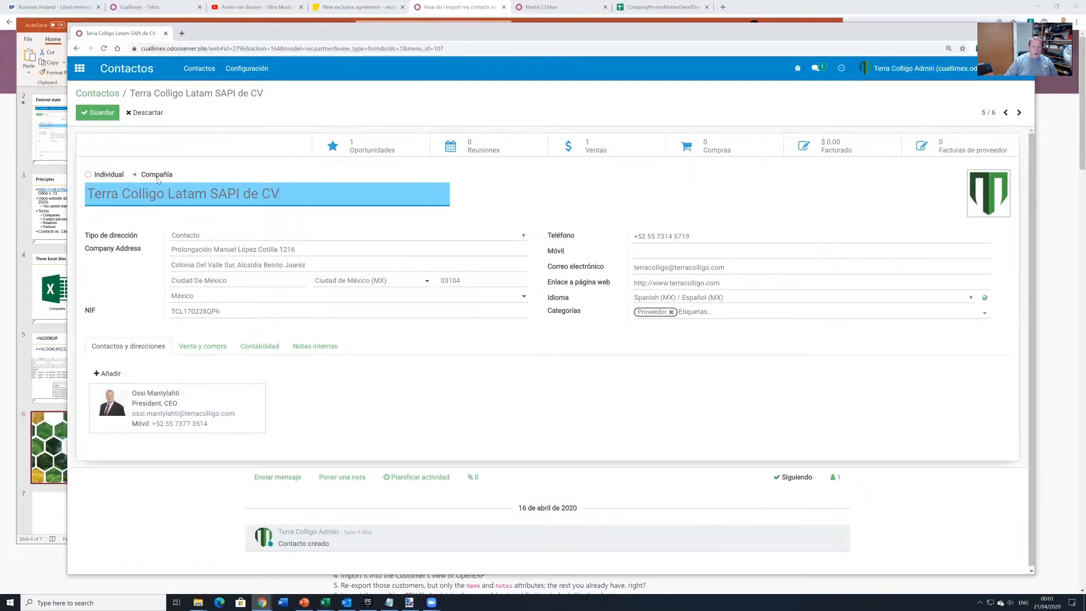
pyautogui.click(140, 113)
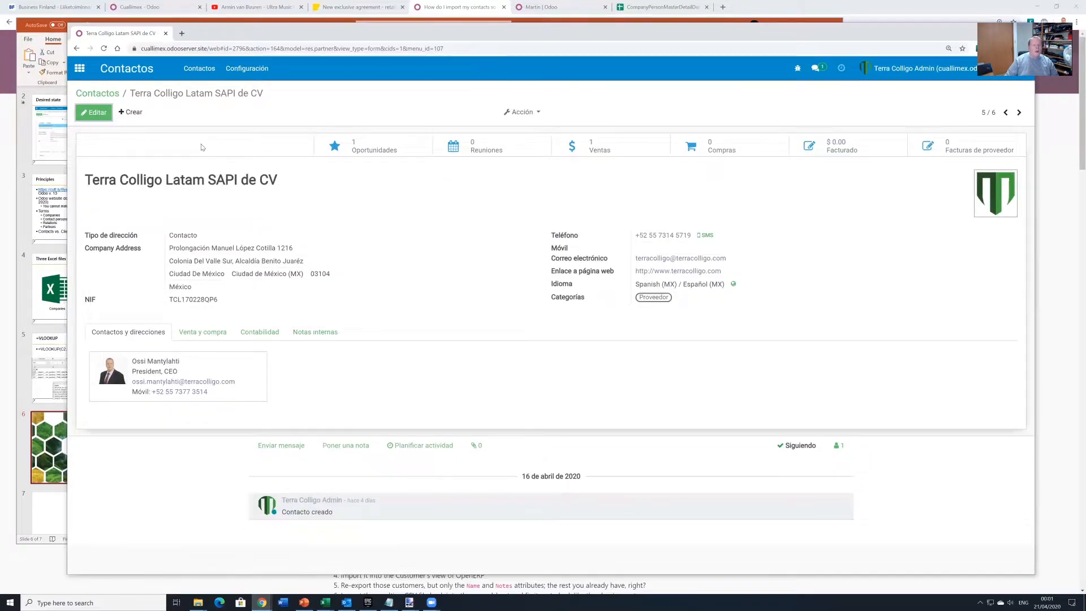
# Open the individual contact belonging to Terra Colligo Latam SAPI de CV for editing and show the choices for its related company
pyautogui.click(97, 93)
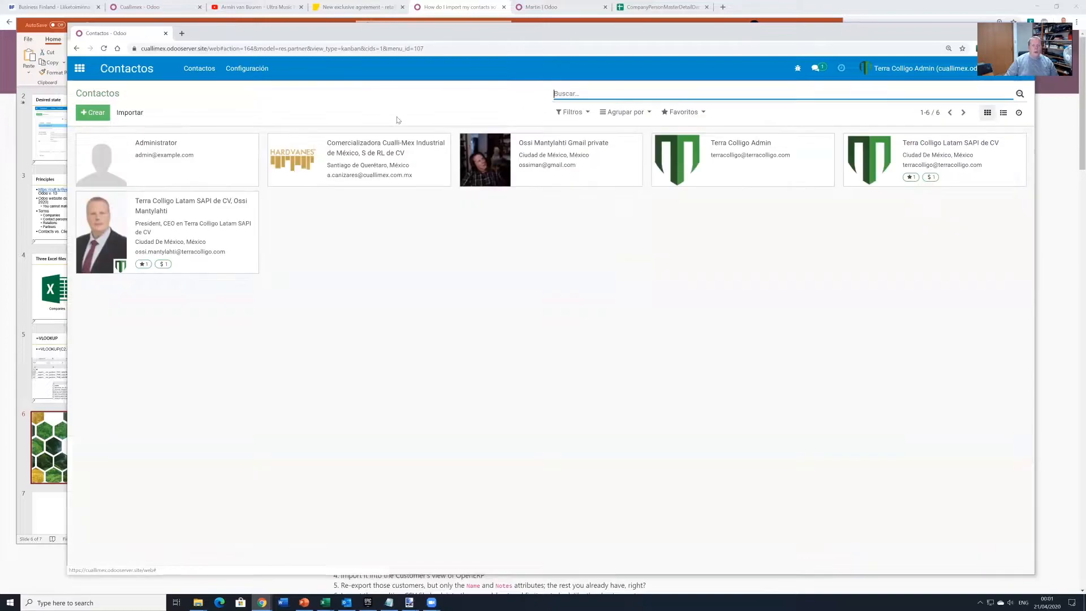
pyautogui.click(202, 214)
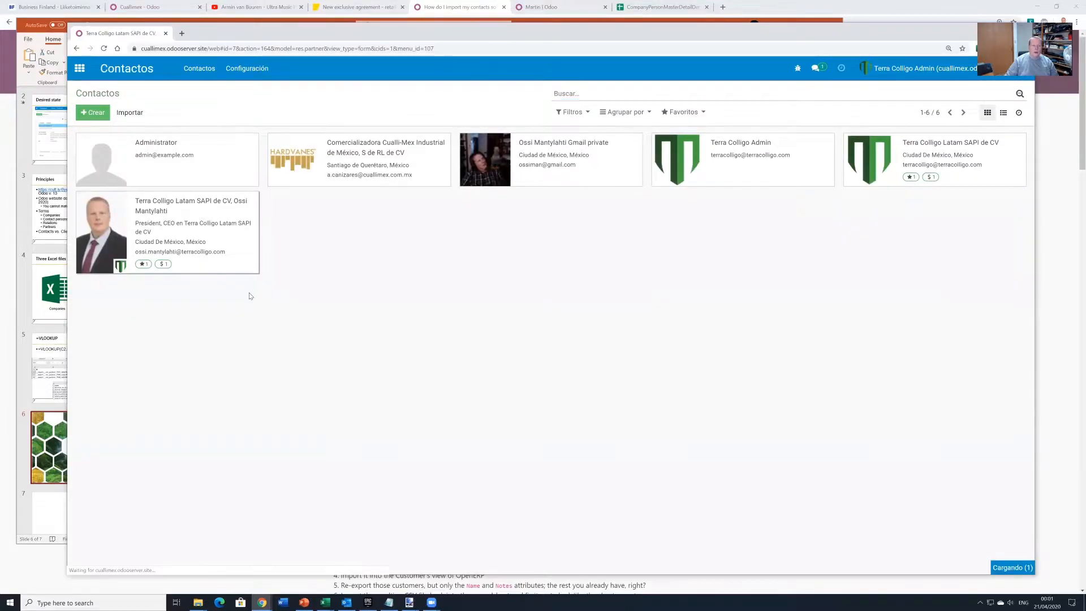
pyautogui.click(90, 112)
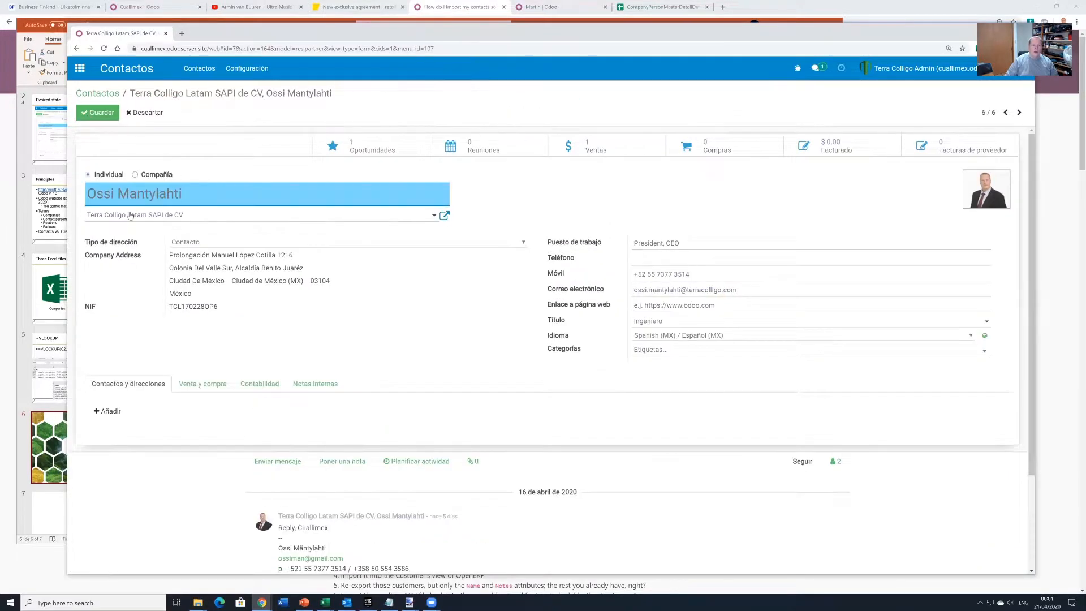
pyautogui.click(182, 219)
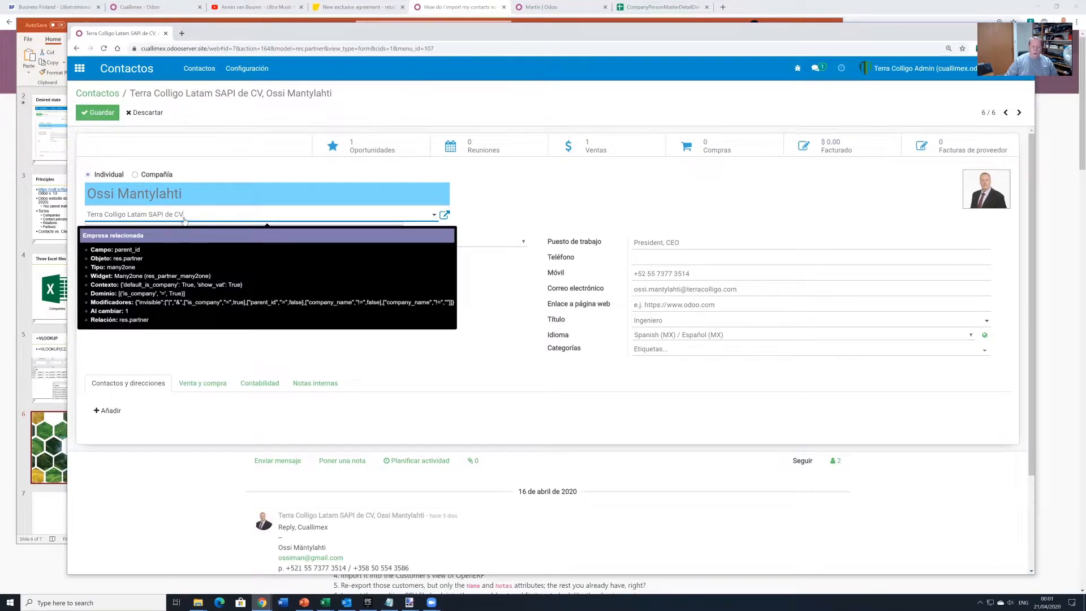
pyautogui.click(185, 221)
pyautogui.click(434, 216)
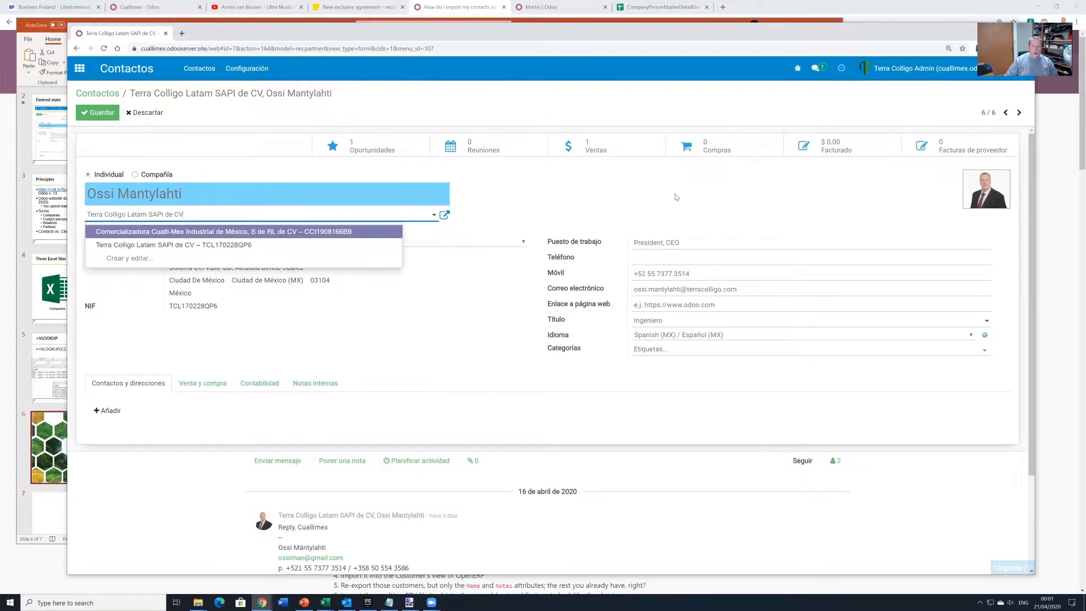
# Close the related-company choices, discard the contact edit, and reposition and narrow the browser window
pyautogui.click(698, 197)
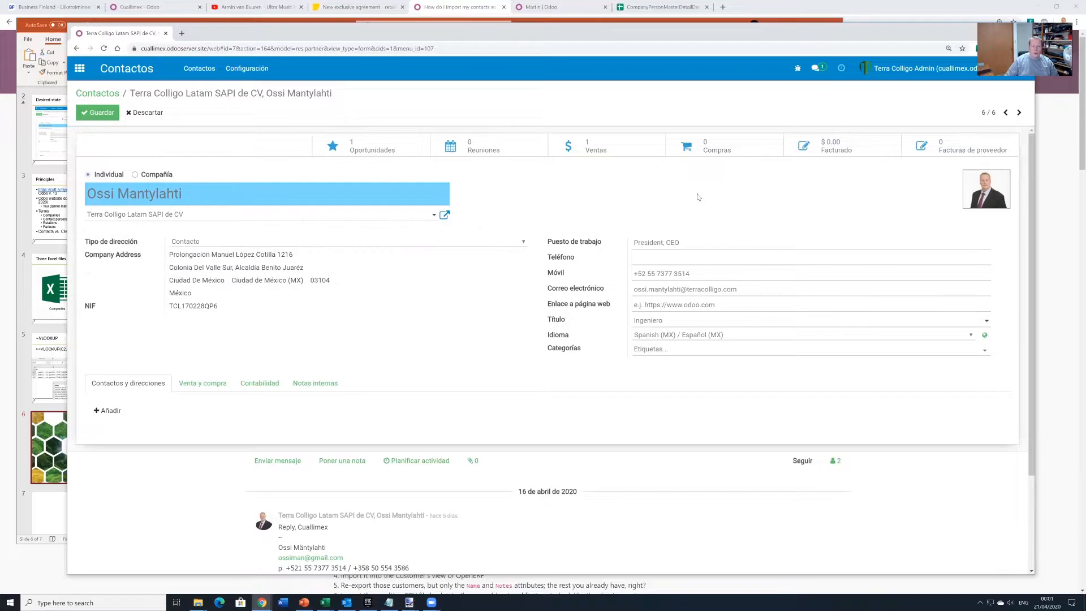
pyautogui.click(137, 113)
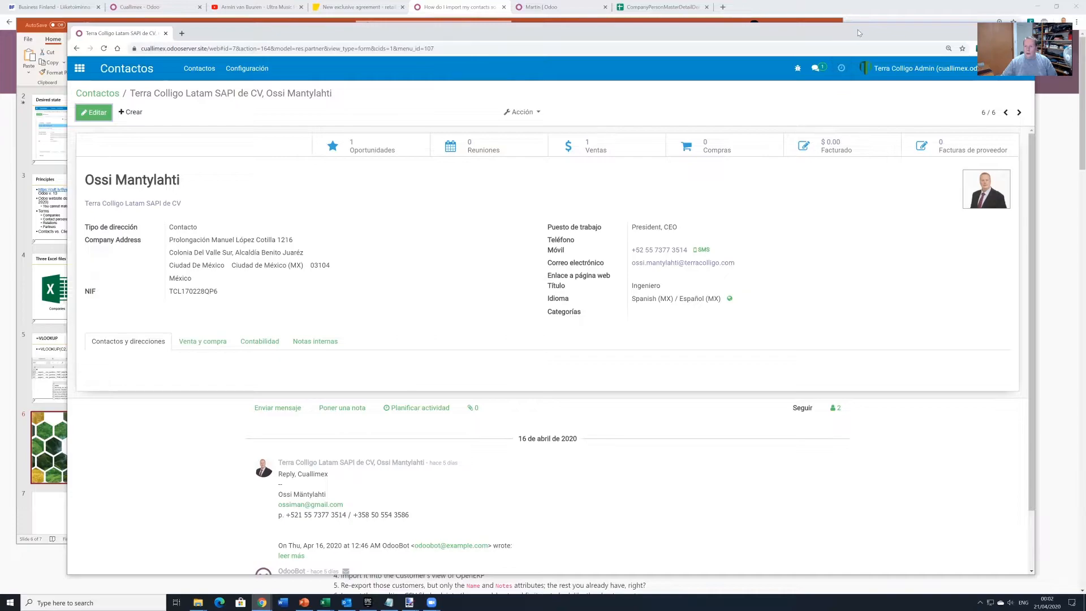
pyautogui.moveTo(855, 30); pyautogui.dragTo(824, 29)
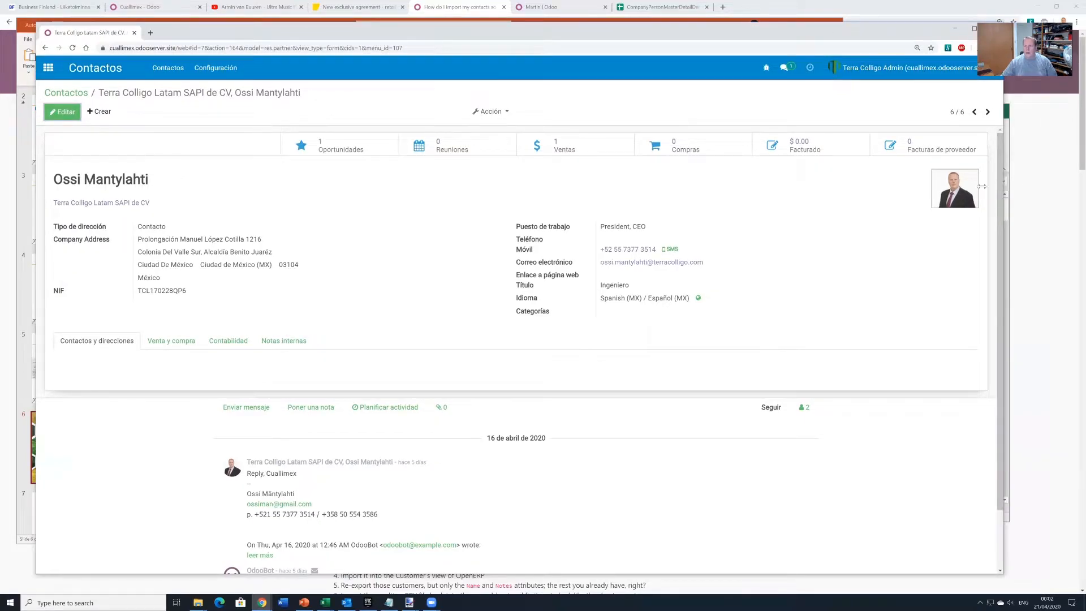
pyautogui.moveTo(982, 187); pyautogui.dragTo(960, 187)
# Open the Terra Colligo Admin user in Ajustes and review its technical configuration and extra permissions
pyautogui.click(48, 68)
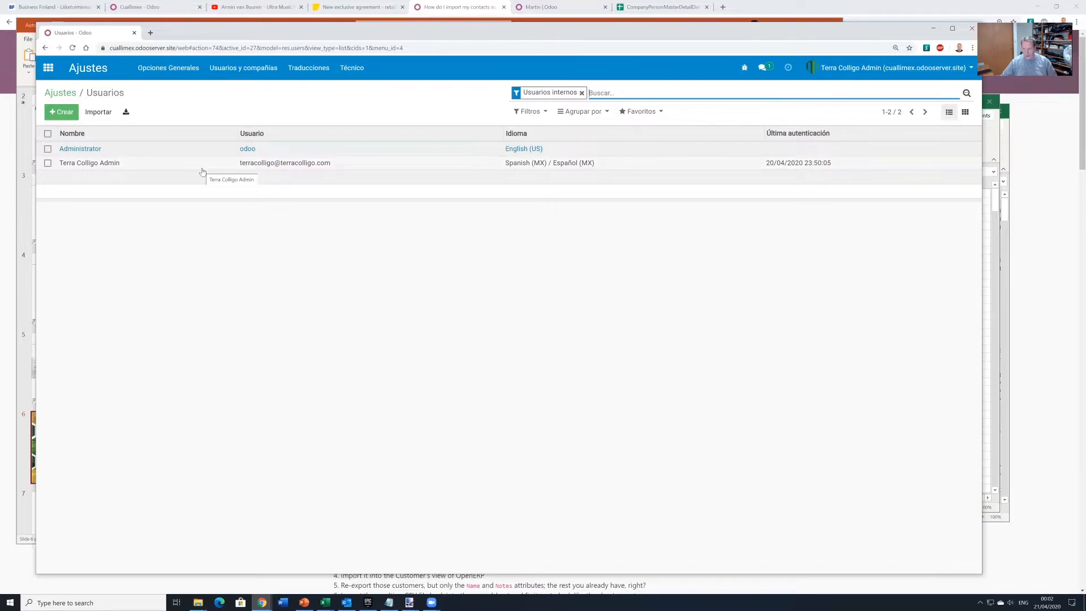
pyautogui.click(264, 164)
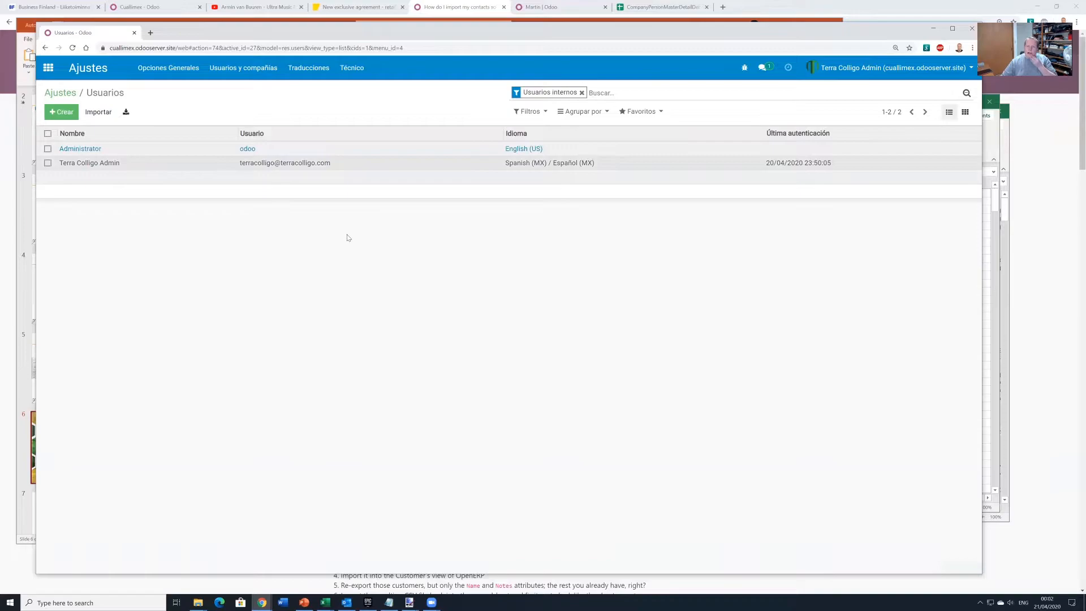
pyautogui.scroll(-5, 284, 246)
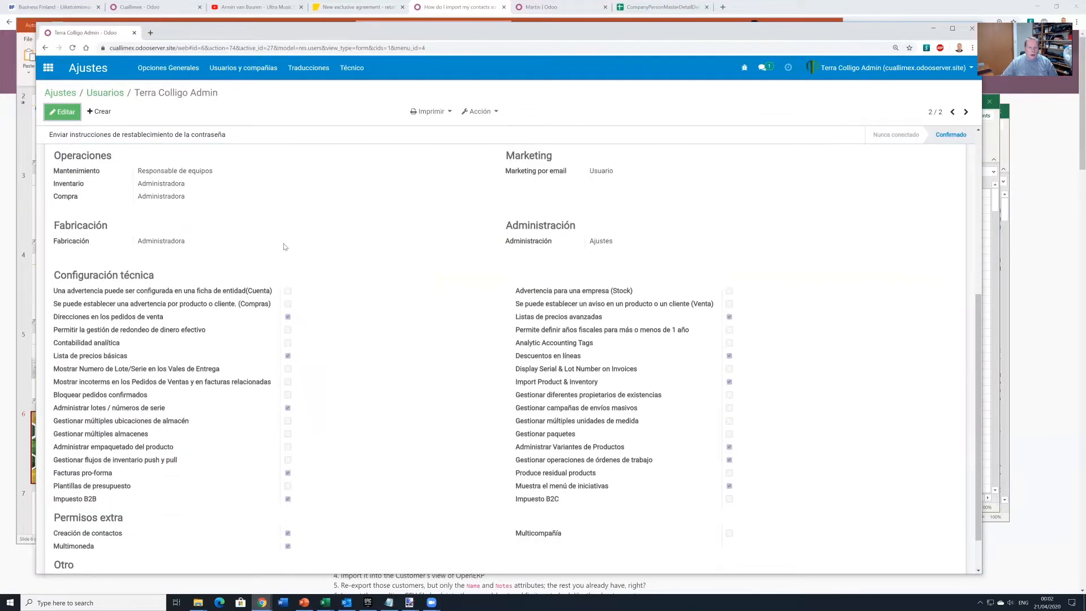
pyautogui.scroll(-1, 285, 247)
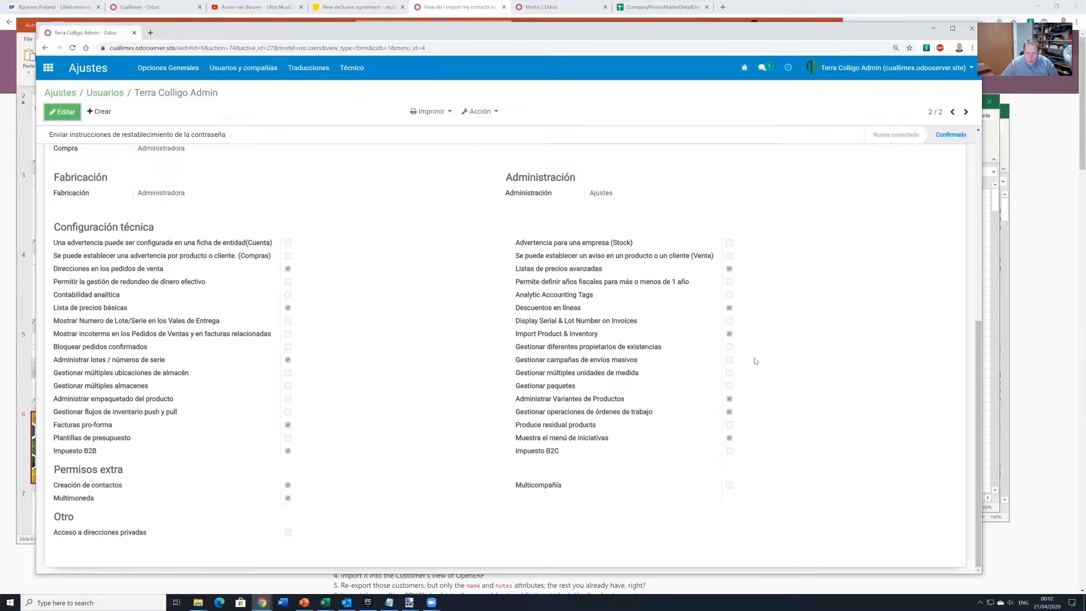
# Search the general settings for the import option, first with "CSV" and then with "impo"
pyautogui.click(80, 79)
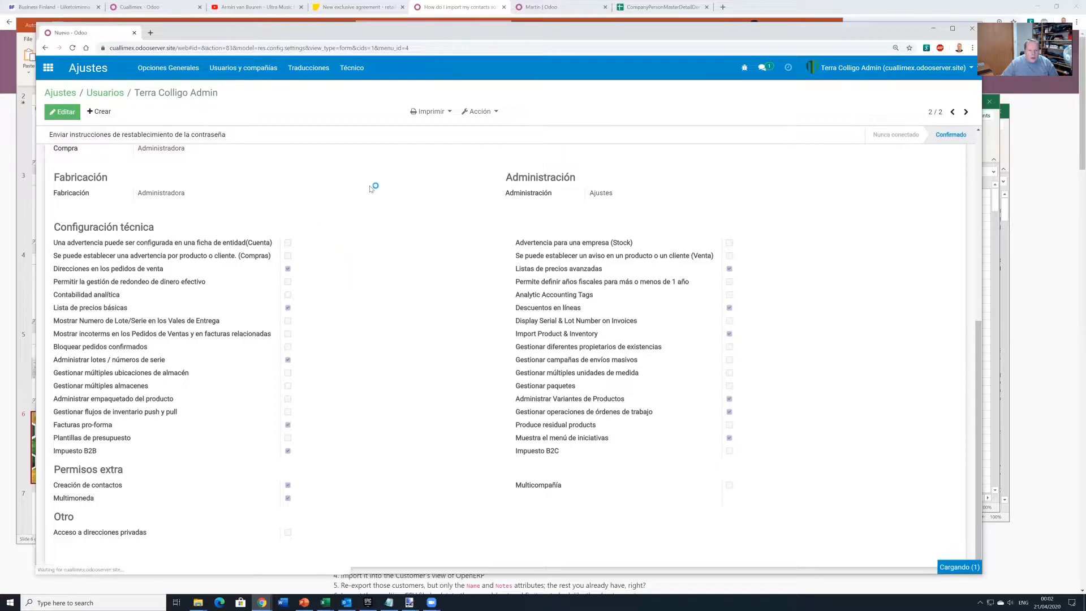
pyautogui.scroll(-10, 364, 195)
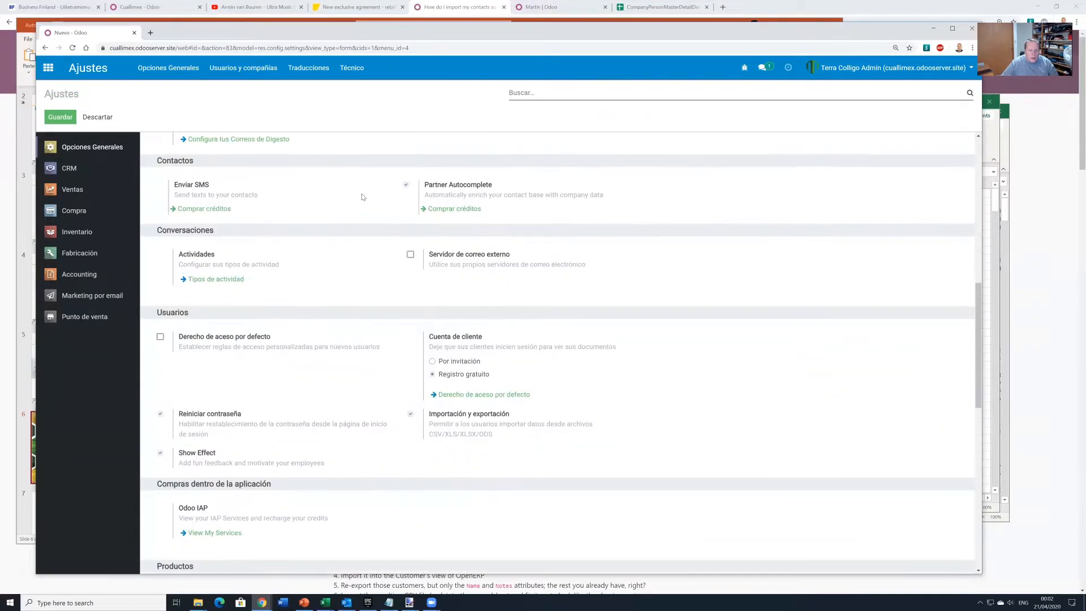
pyautogui.scroll(-7, 362, 197)
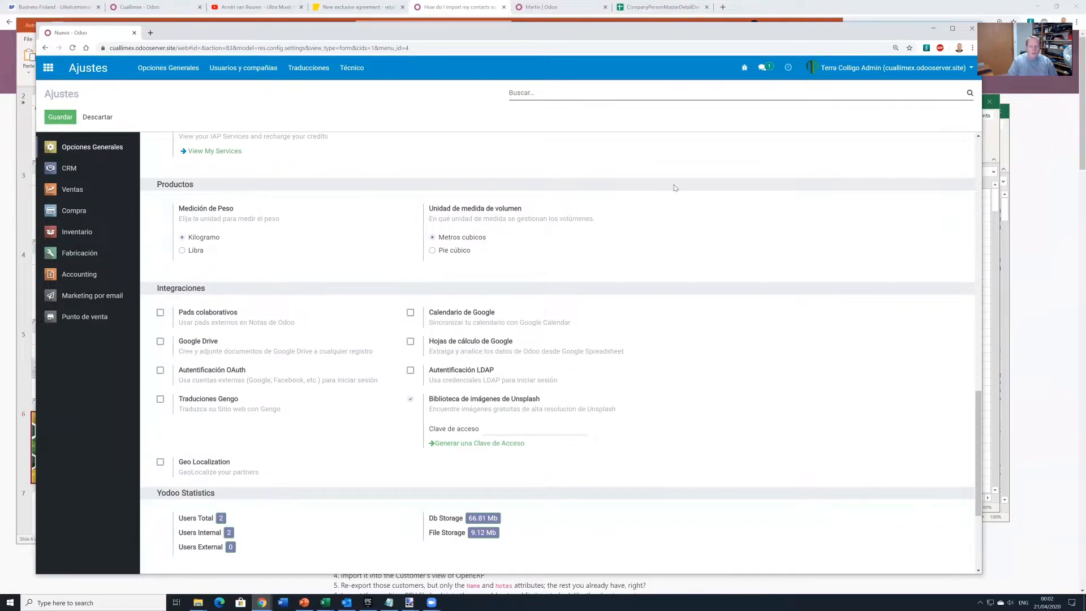
pyautogui.write('CSV')
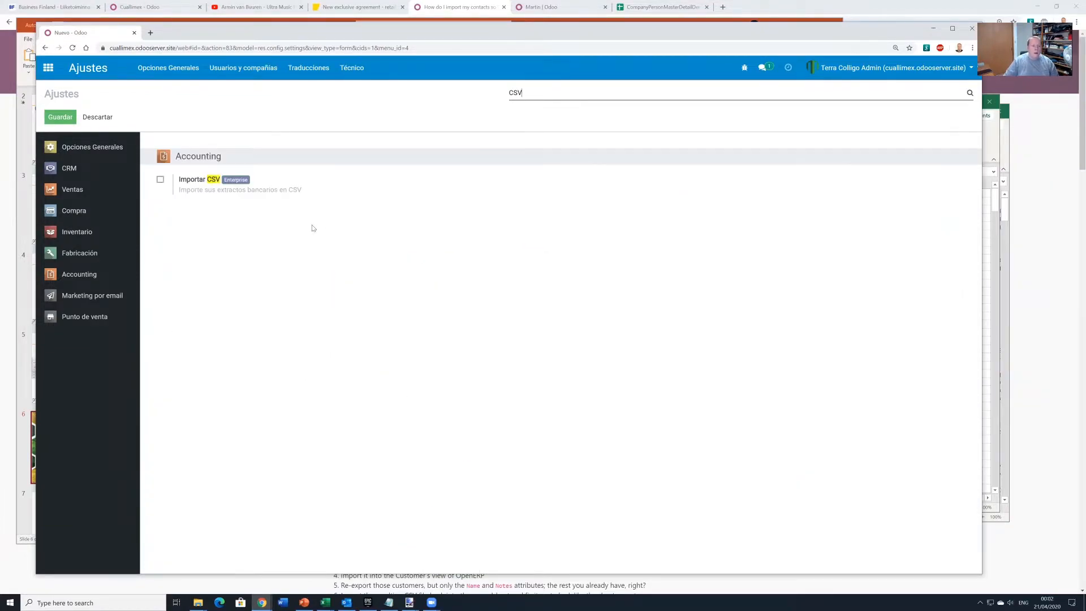
pyautogui.press('BackSpace')
pyautogui.press('BackSpace')
pyautogui.press('BackSpace')
pyautogui.write('impo')
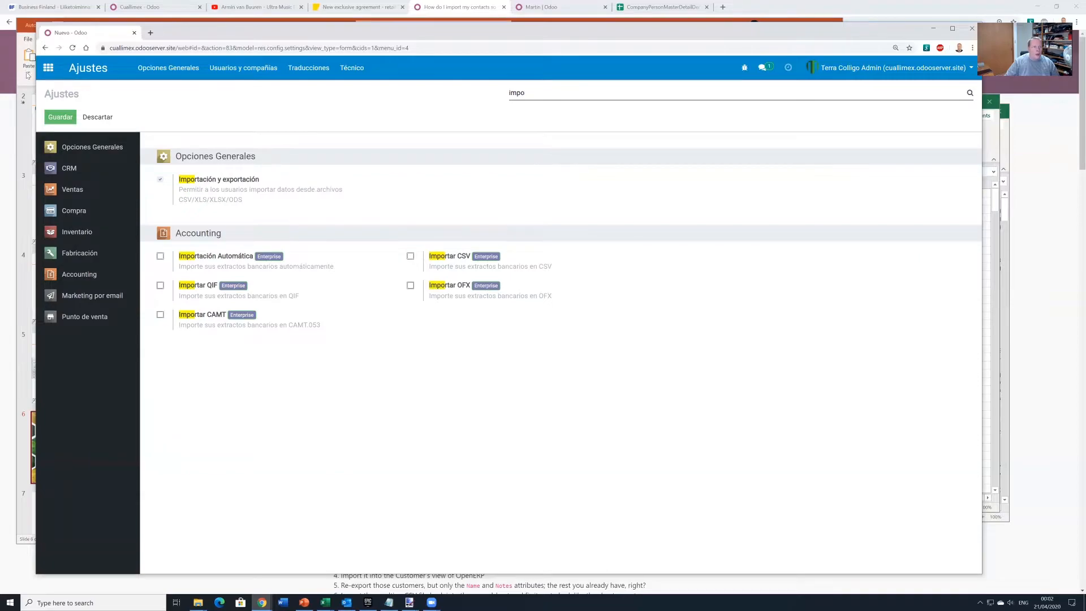
# Open the Clientes list in the Ventas app
pyautogui.click(48, 67)
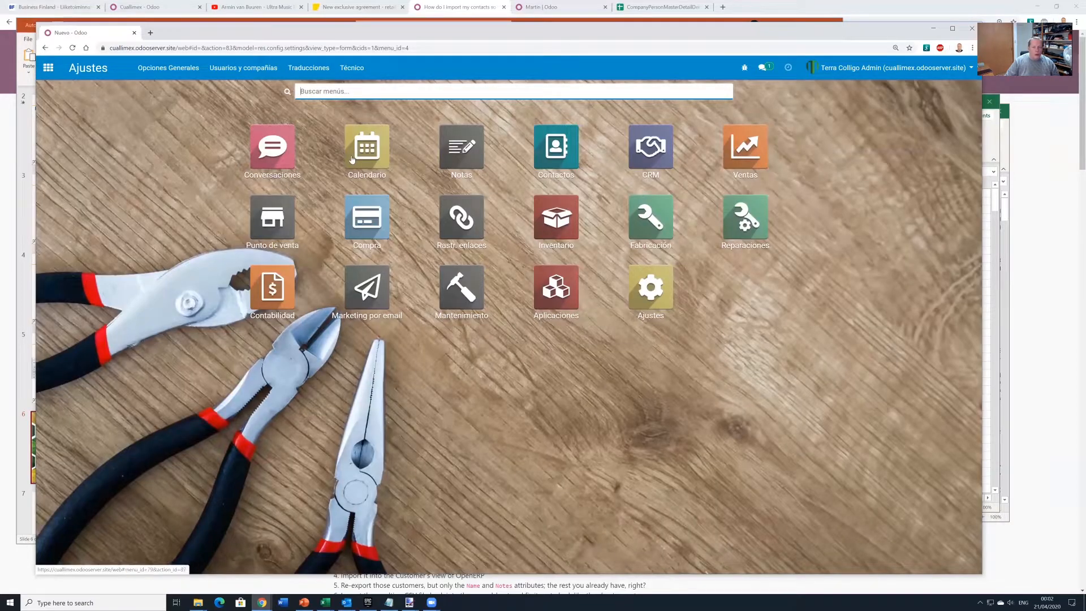
pyautogui.click(743, 150)
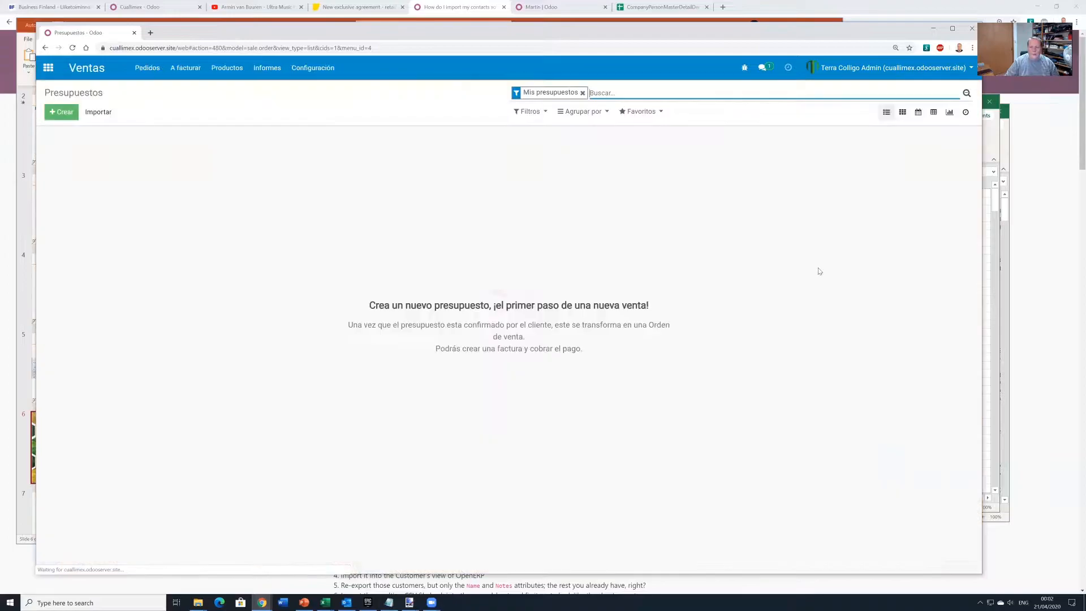
pyautogui.click(148, 68)
pyautogui.moveTo(163, 68)
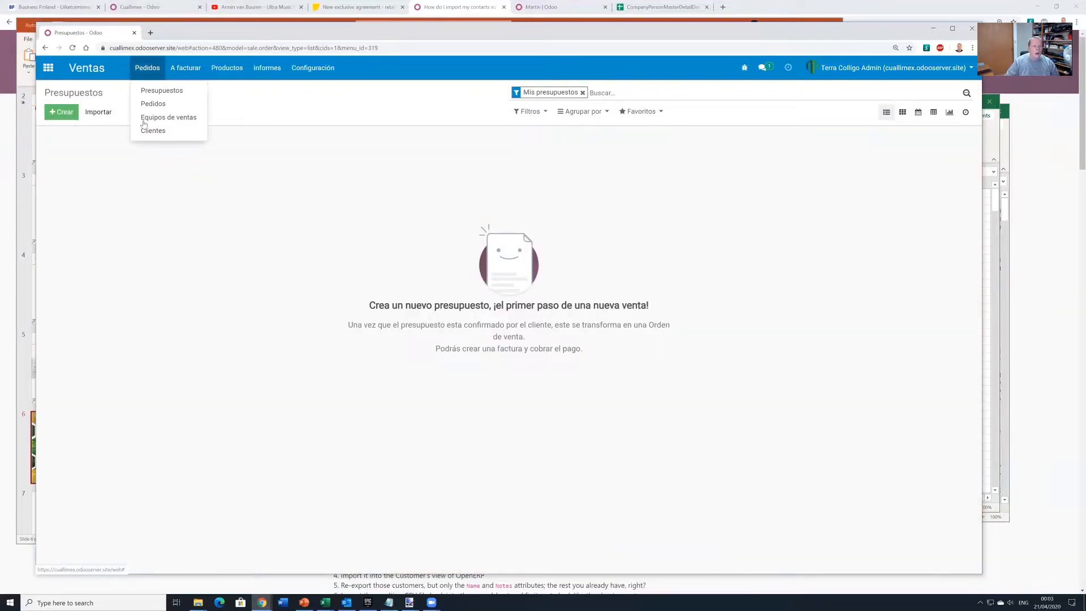
pyautogui.click(151, 135)
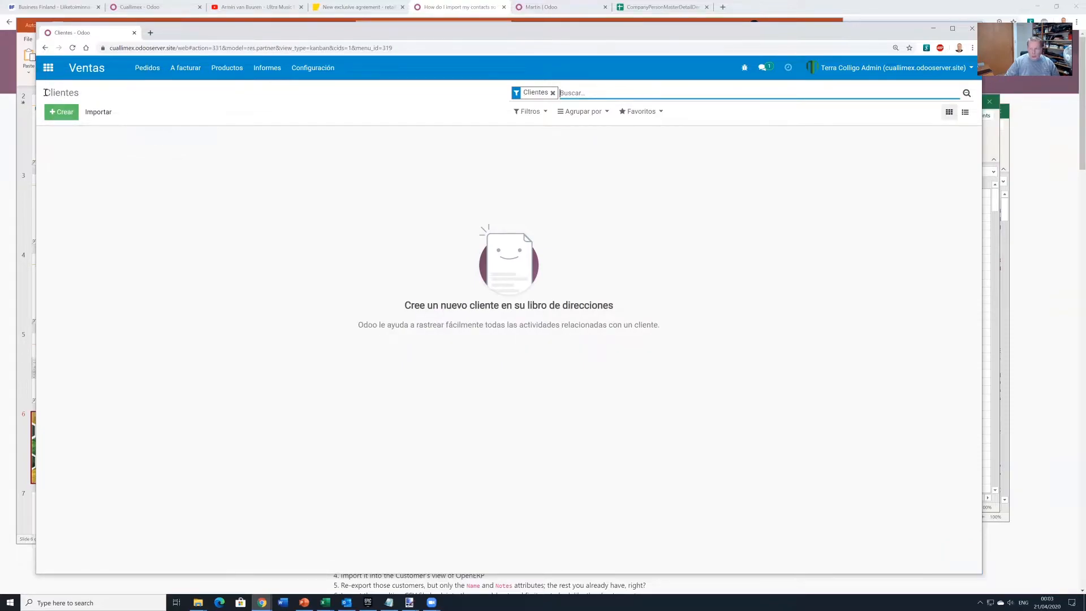
# Start a customer import and try to load Contactos_Cuallimex - cleanup v6 only companies.xlsx
pyautogui.click(98, 112)
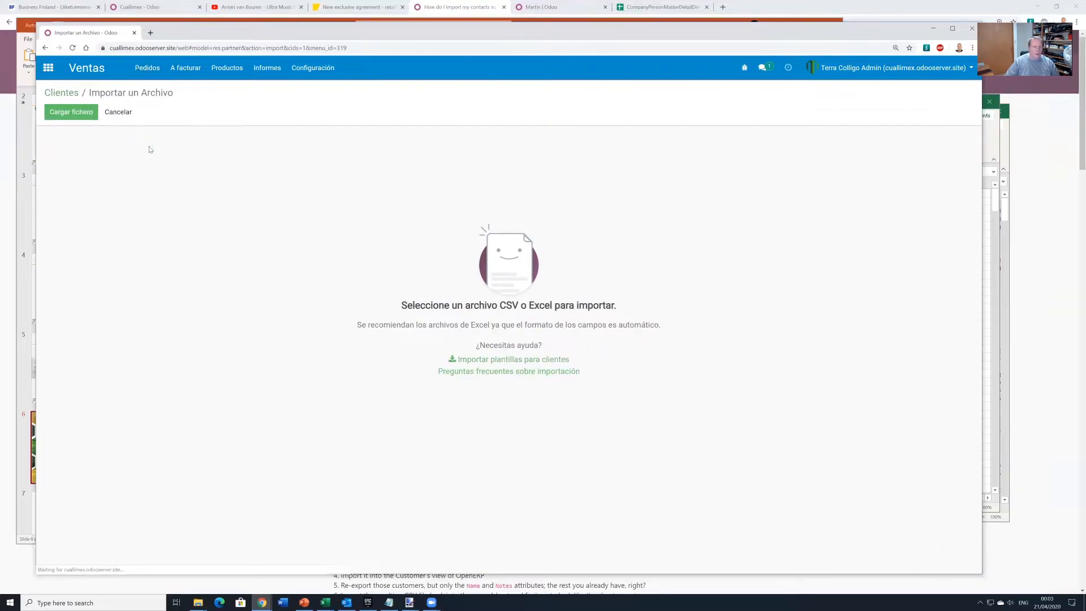
pyautogui.click(85, 112)
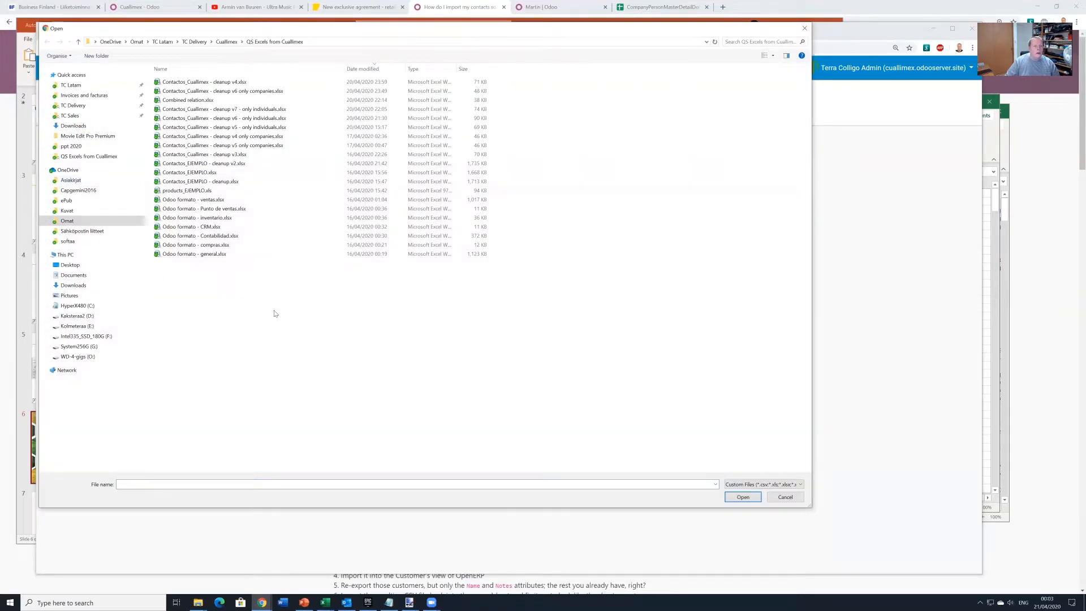
pyautogui.doubleClick(233, 91)
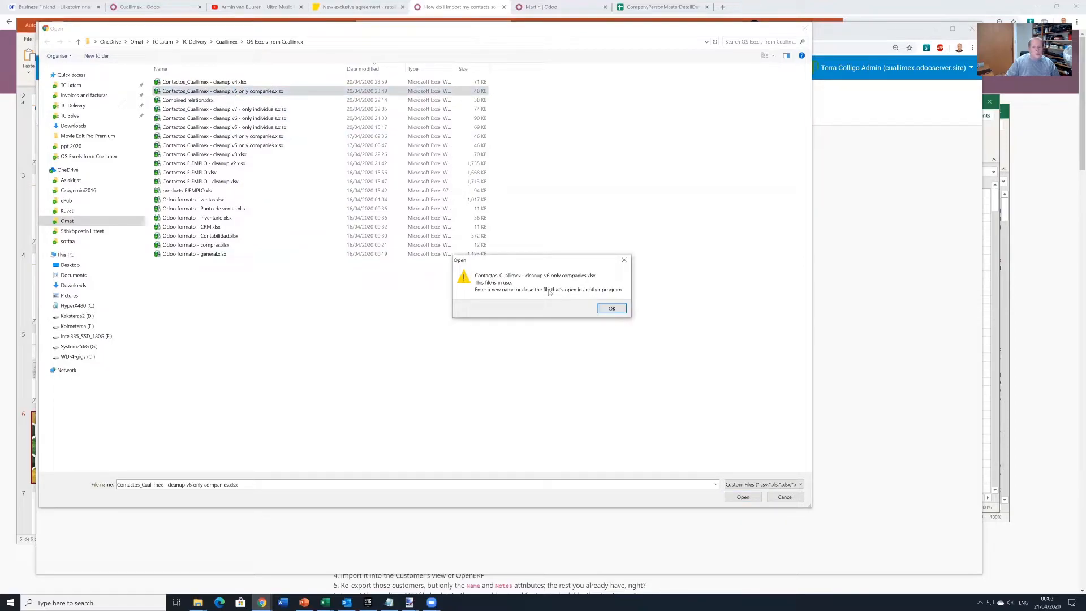
pyautogui.click(613, 309)
# Close the open Excel workbooks without saving res.partner (14).xlsx and load Contactos_Cuallimex - cleanup v6 only companies.xlsx for import
pyautogui.moveTo(325, 602)
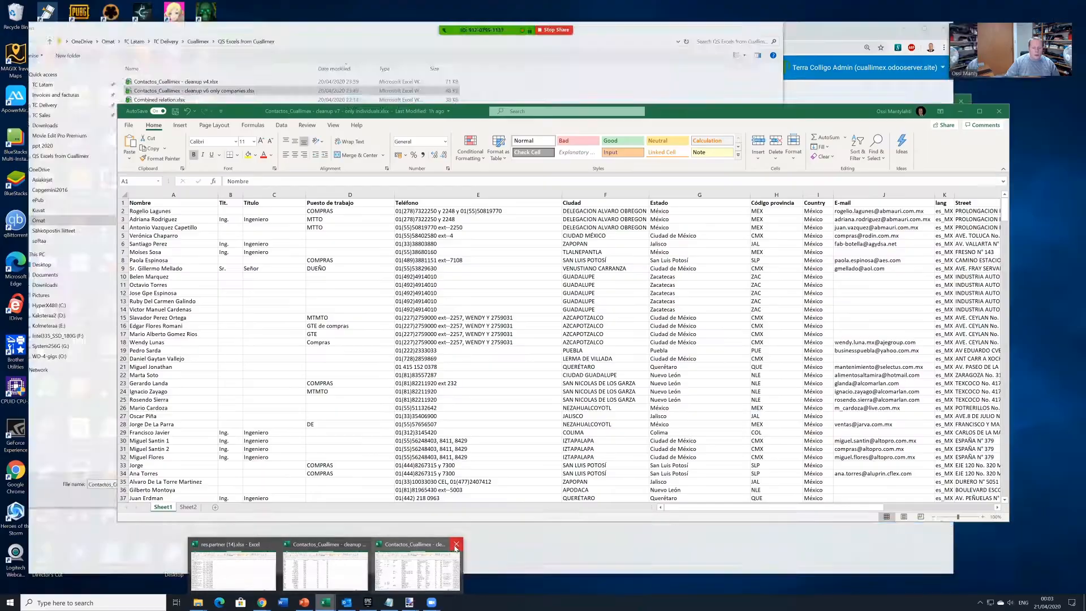
pyautogui.click(456, 544)
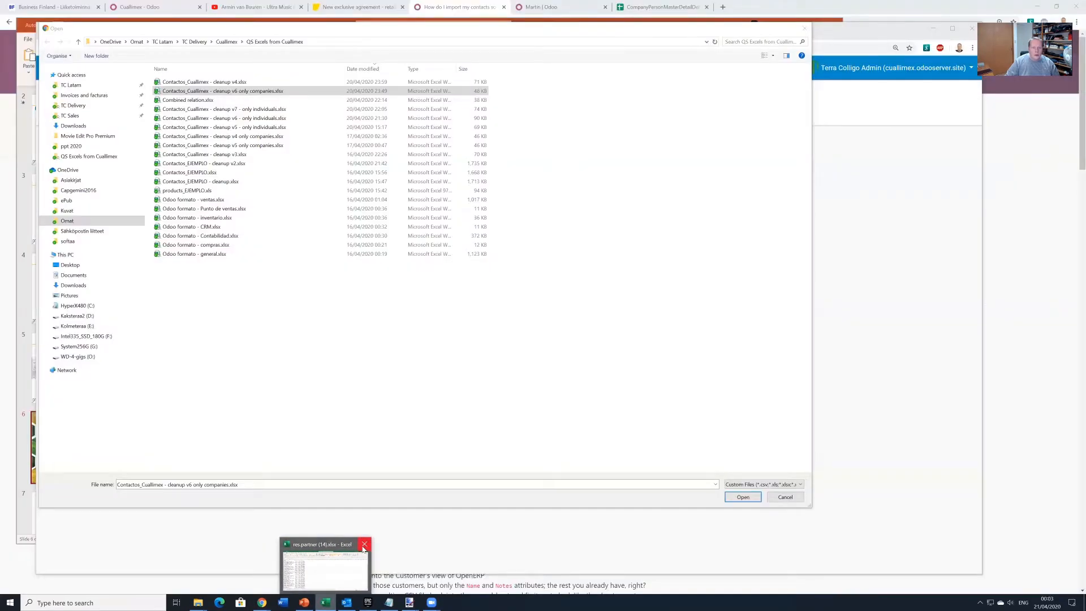
pyautogui.click(364, 544)
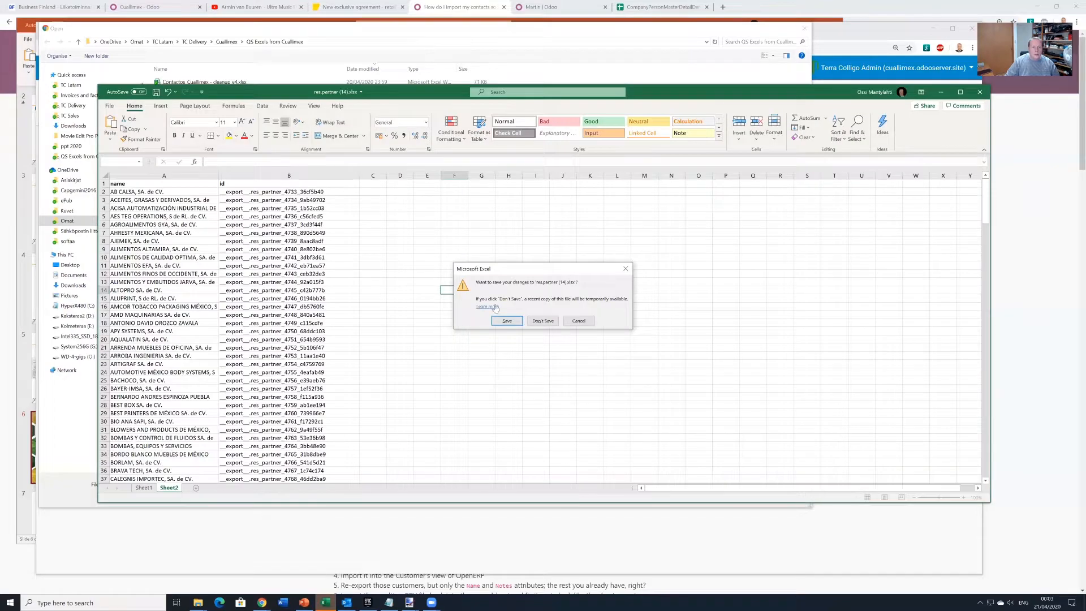
pyautogui.click(537, 322)
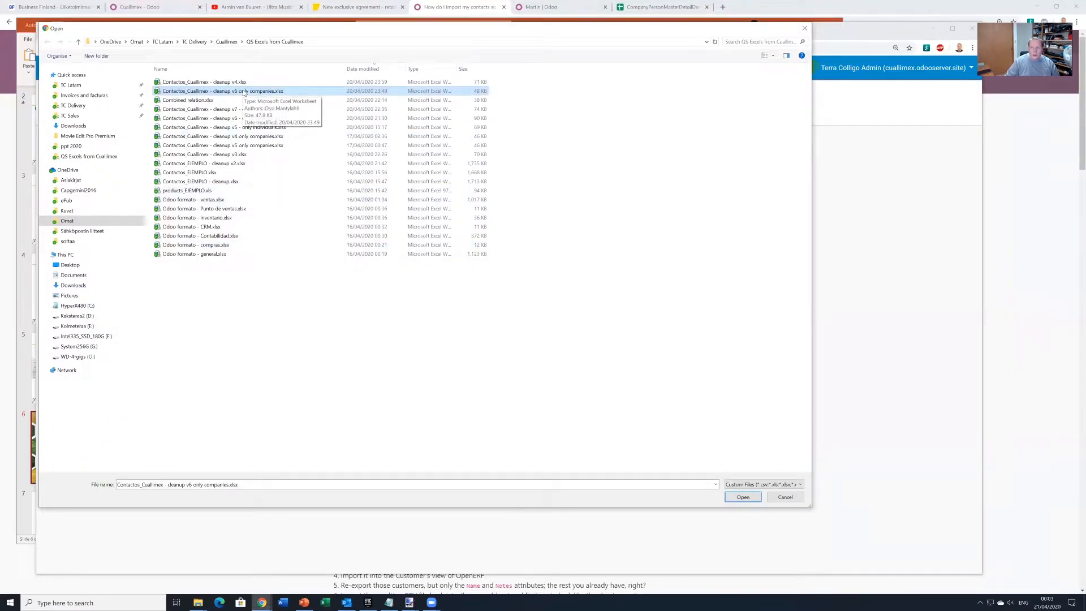
pyautogui.click(748, 502)
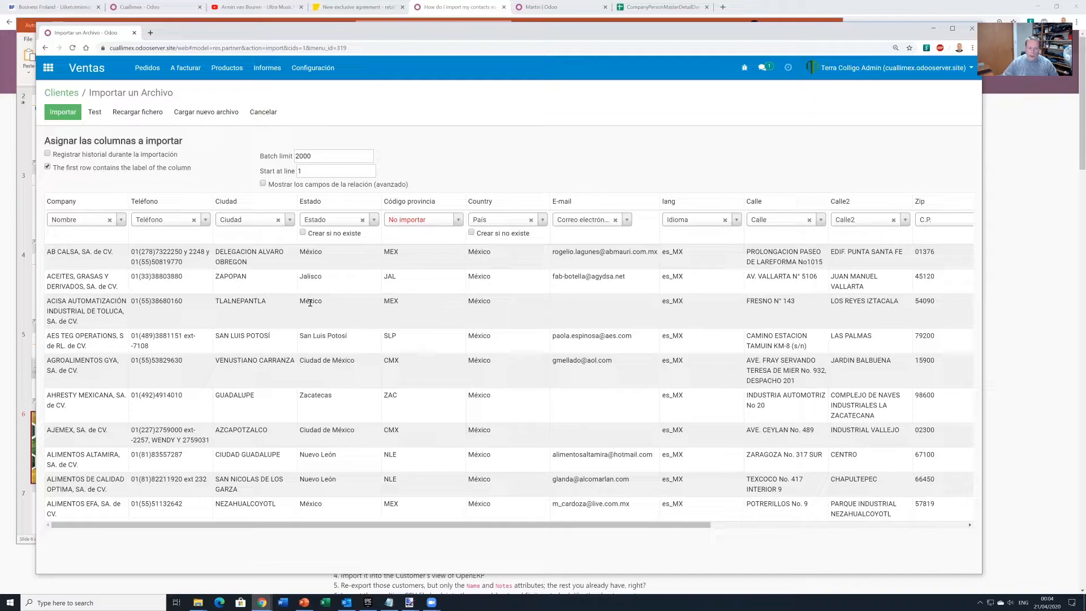
# Map the EsUnaCompania column to the field Es una compañía
pyautogui.moveTo(682, 524); pyautogui.dragTo(823, 524)
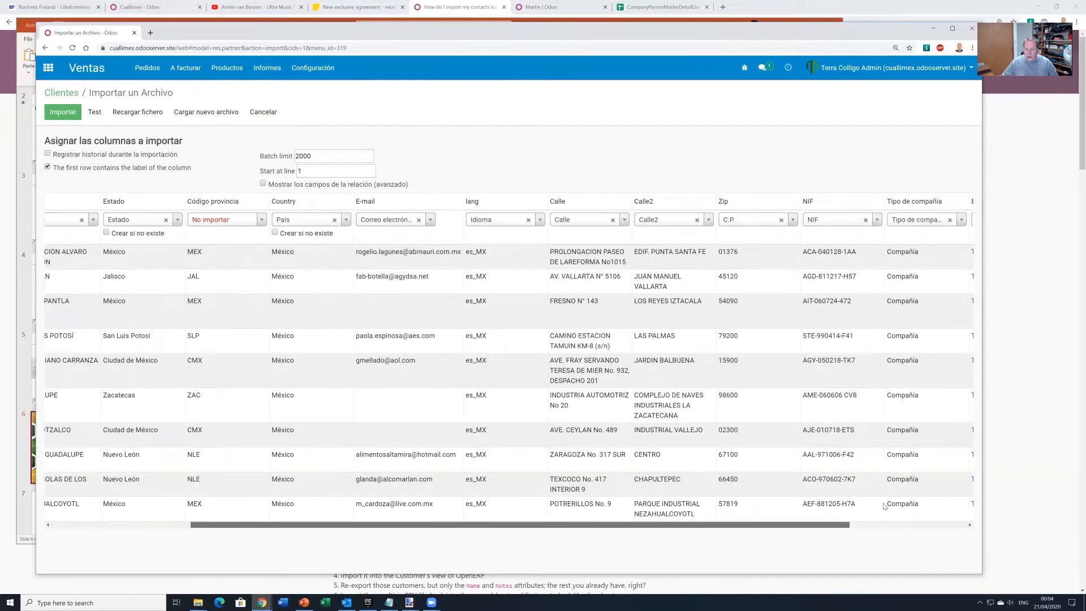
pyautogui.hscroll(5, 884, 505)
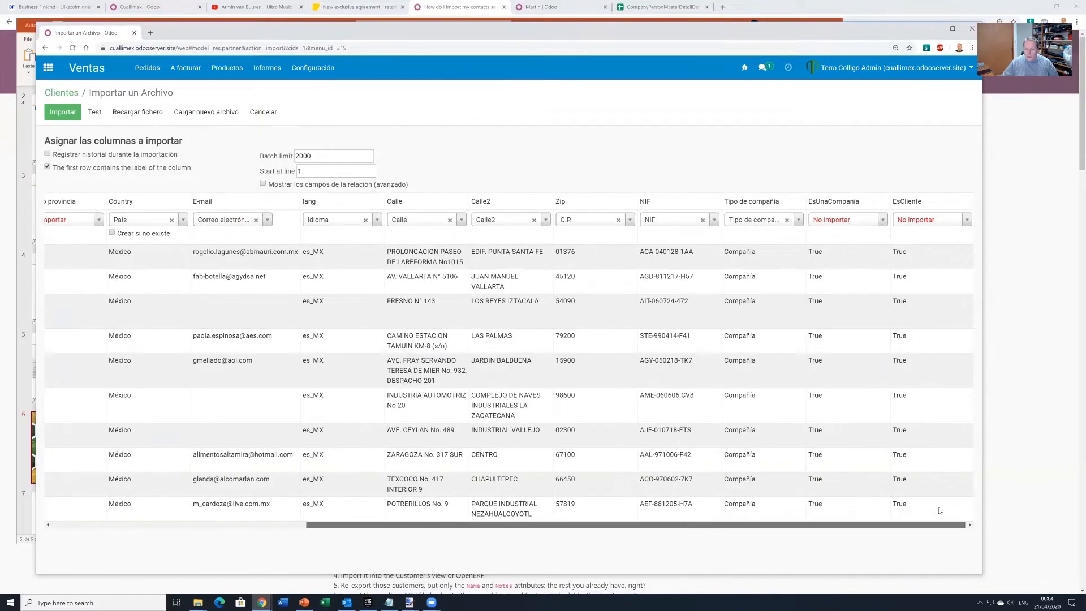
pyautogui.click(884, 220)
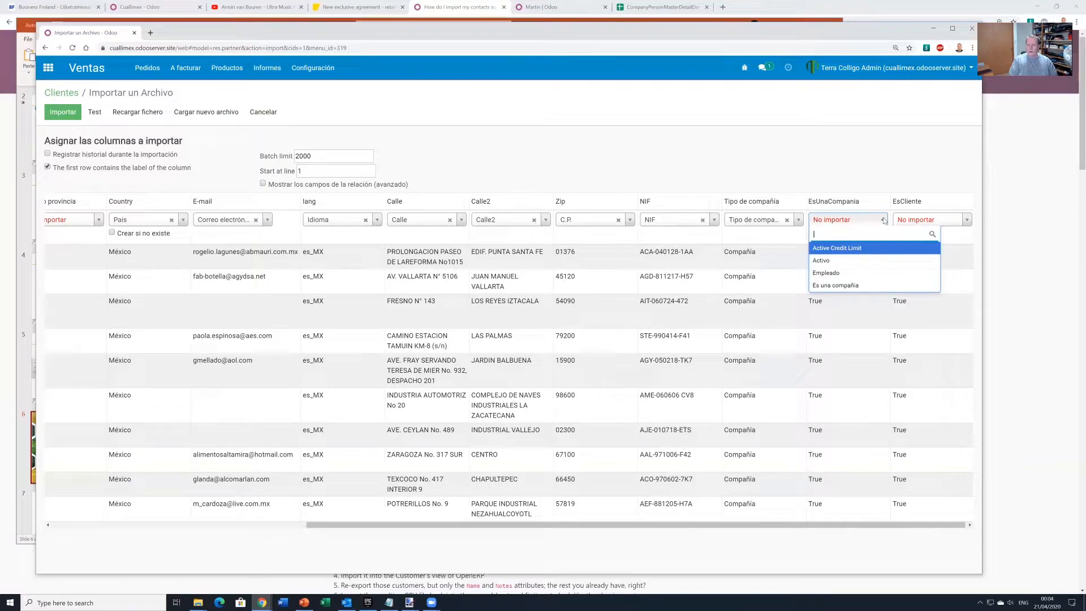
pyautogui.write('es un')
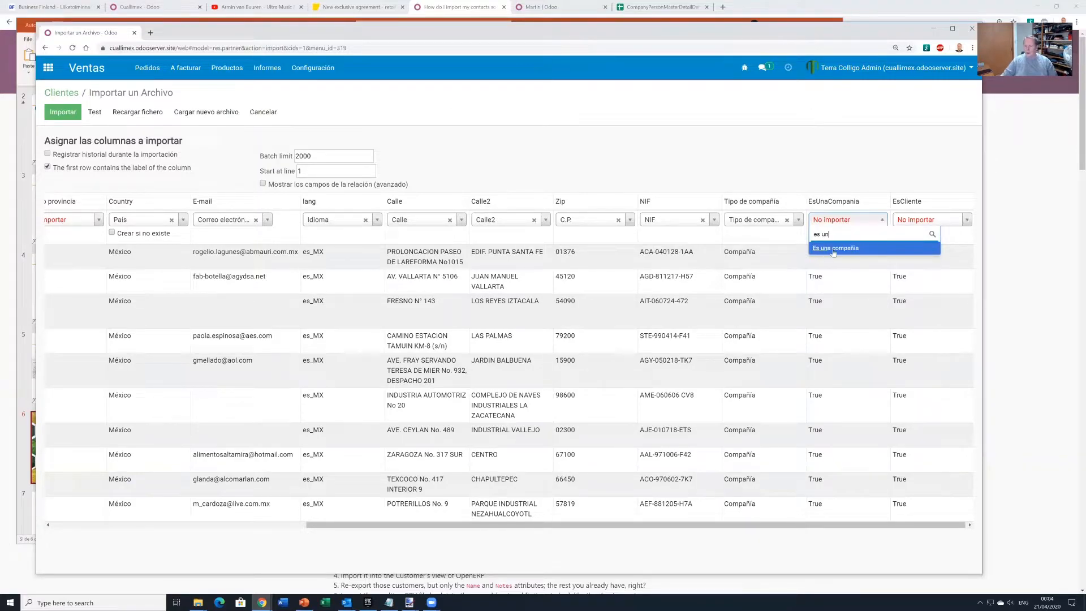
pyautogui.click(833, 249)
# Look for a field matching the EsCliente column with "es" and "clie", and leave the column set to No importar
pyautogui.click(968, 220)
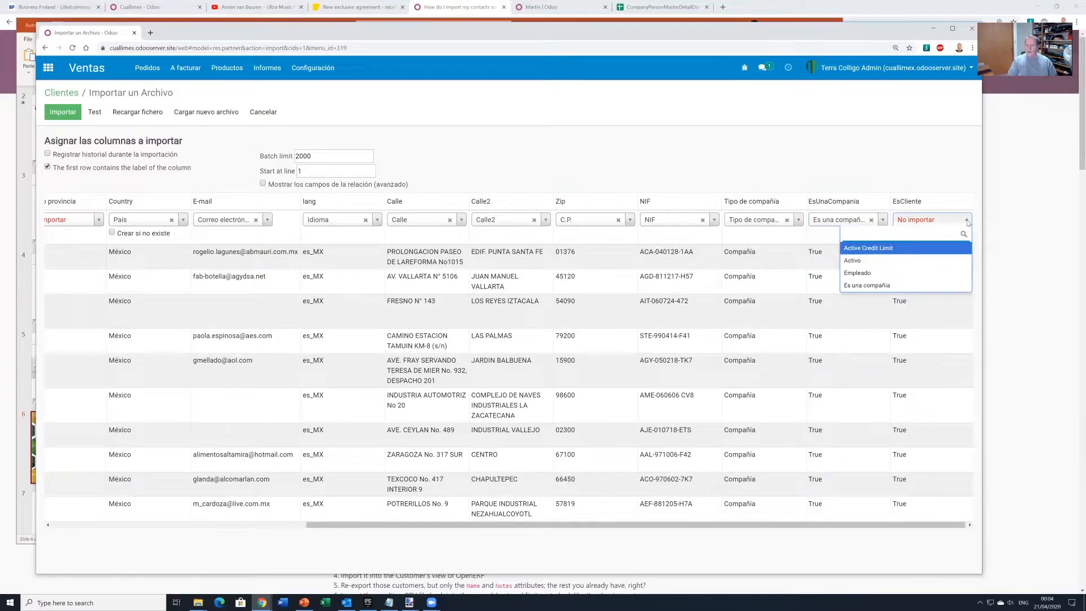
pyautogui.write('es')
pyautogui.press('BackSpace')
pyautogui.press('BackSpace')
pyautogui.press('BackSpace')
pyautogui.press('BackSpace')
pyautogui.press('BackSpace')
pyautogui.press('BackSpace')
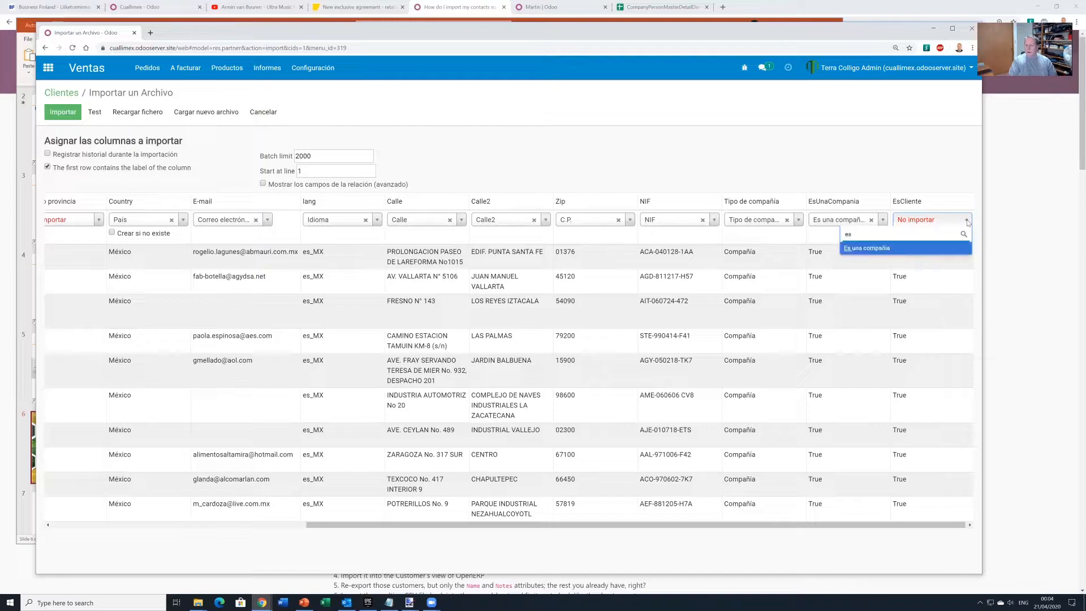
pyautogui.write('clie')
pyautogui.press('BackSpace')
pyautogui.press('BackSpace')
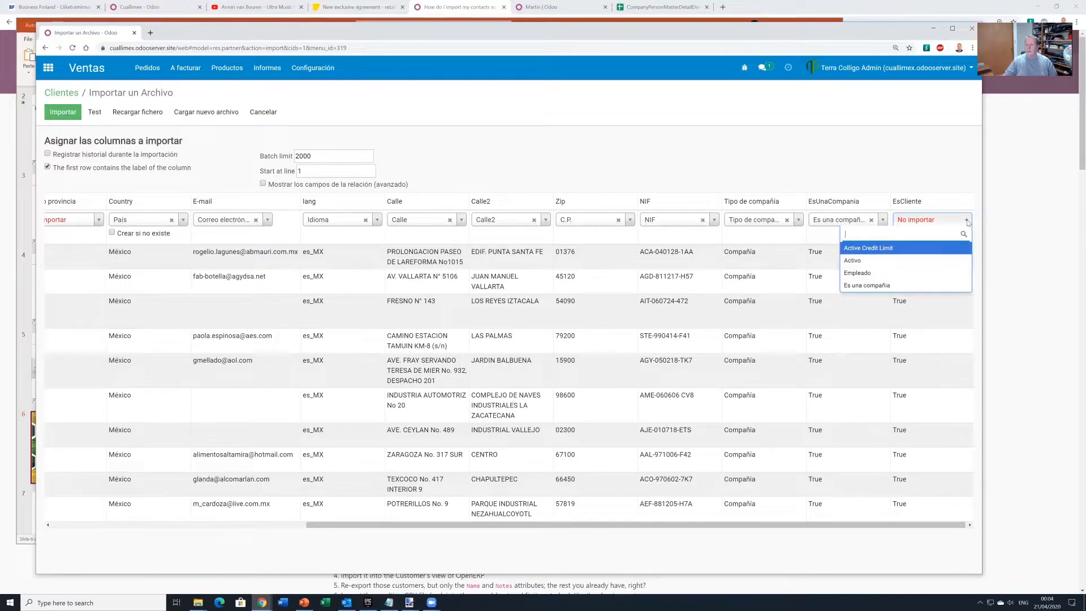
pyautogui.click(957, 225)
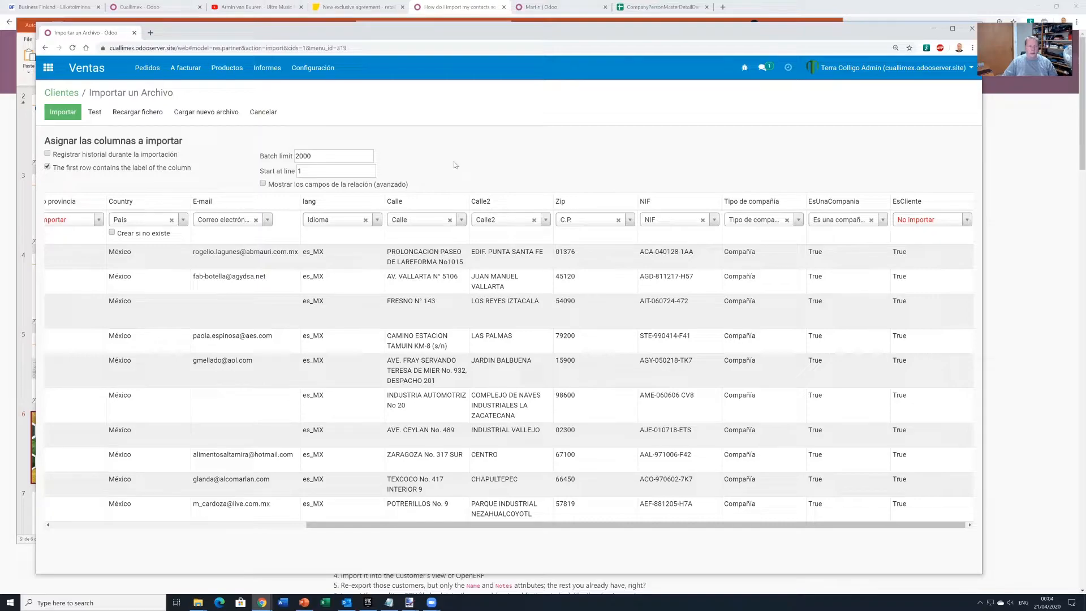
# Test and run the company import, and show the Clientes records in list view
pyautogui.click(92, 113)
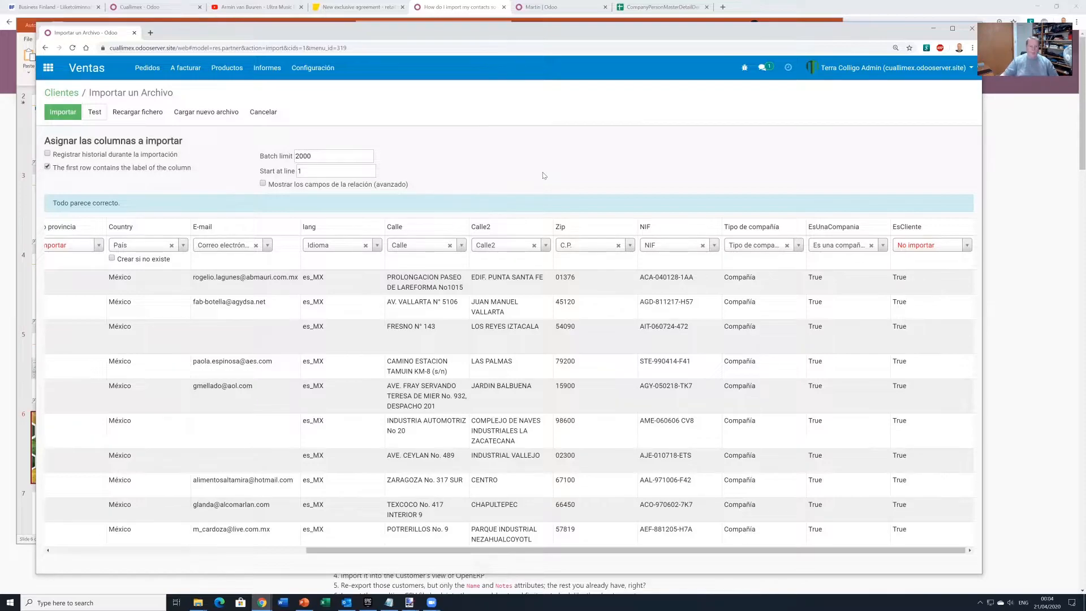
pyautogui.click(58, 114)
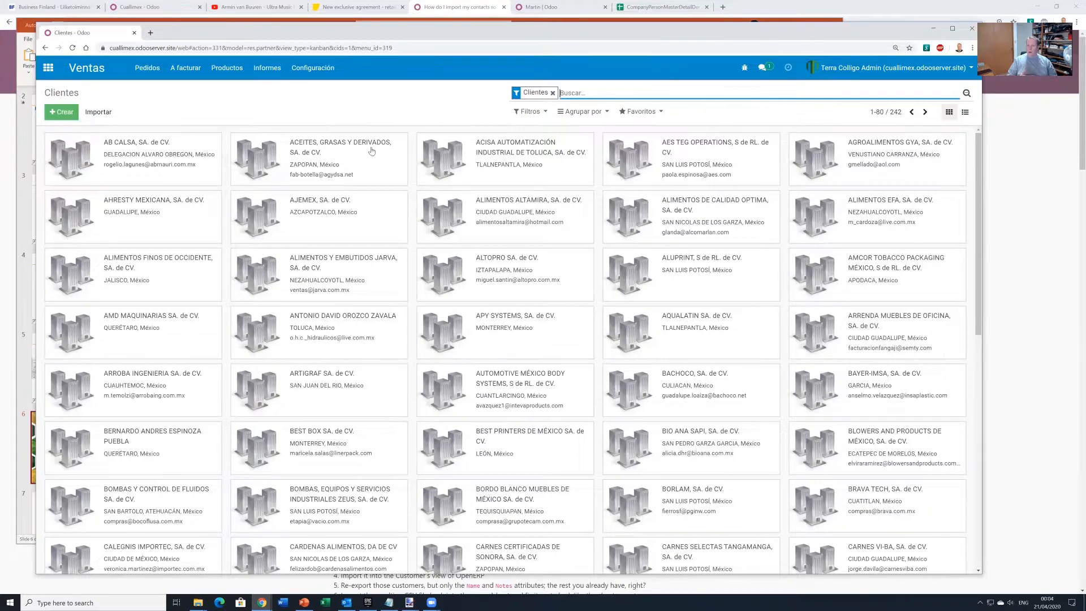
pyautogui.click(965, 112)
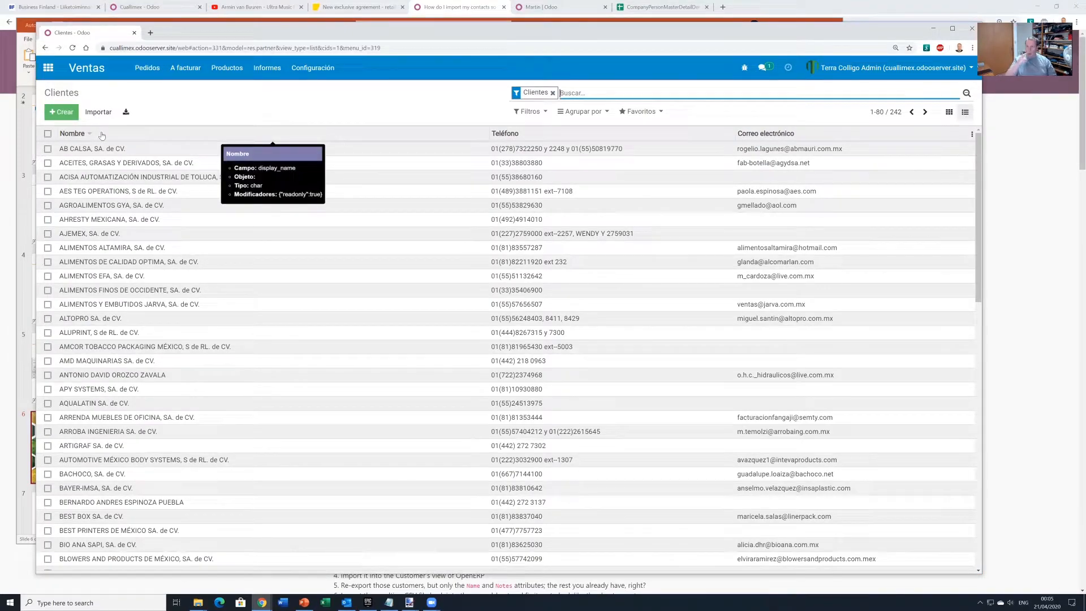
# Show records 1-242 on a single page of the Clientes list and select them all
pyautogui.click(48, 134)
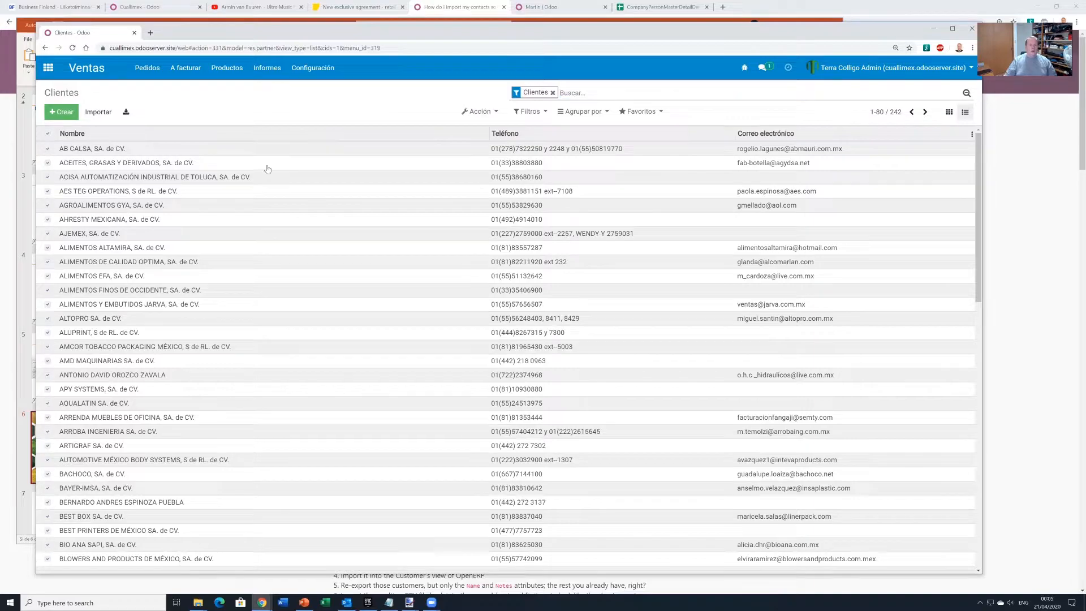
pyautogui.doubleClick(882, 111)
pyautogui.write('242')
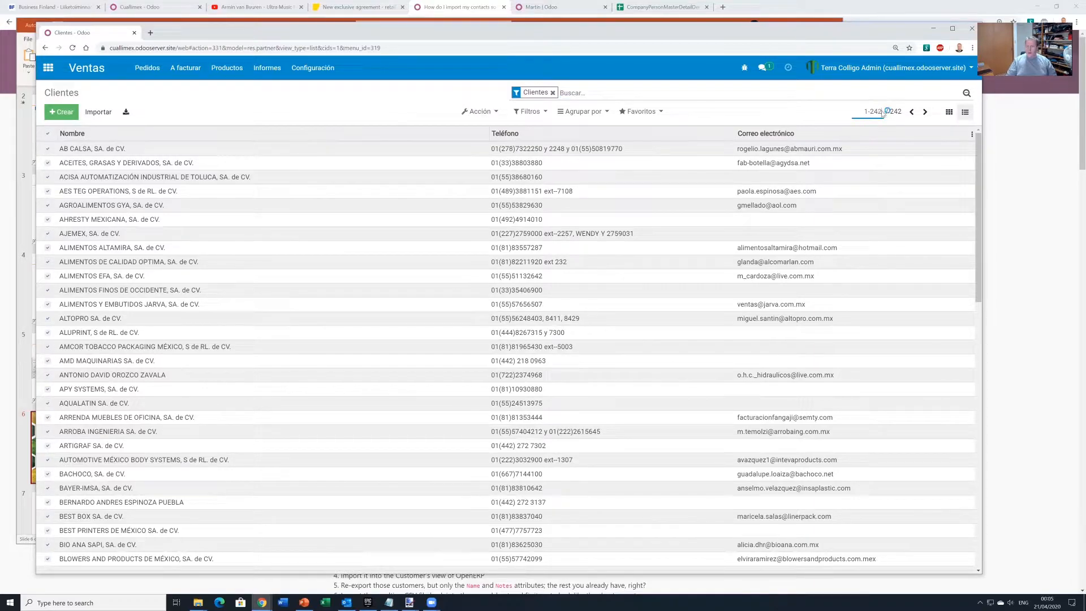
pyautogui.press('Return')
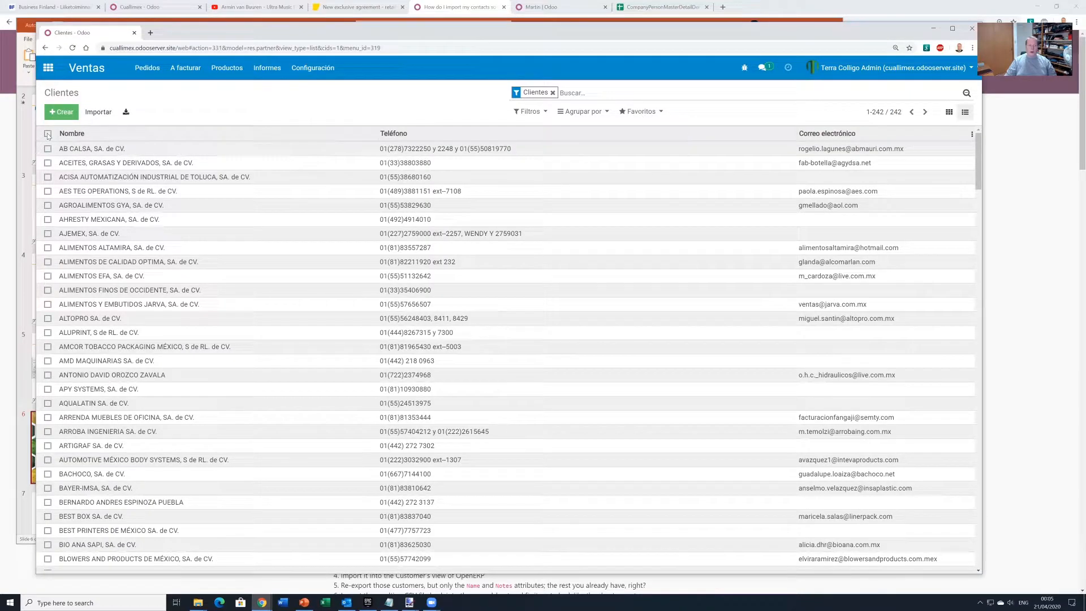
pyautogui.click(47, 134)
# Open the export of the selected customers, search the available fields for "id", and keep only Nombre mostrado among the fields to export
pyautogui.click(479, 112)
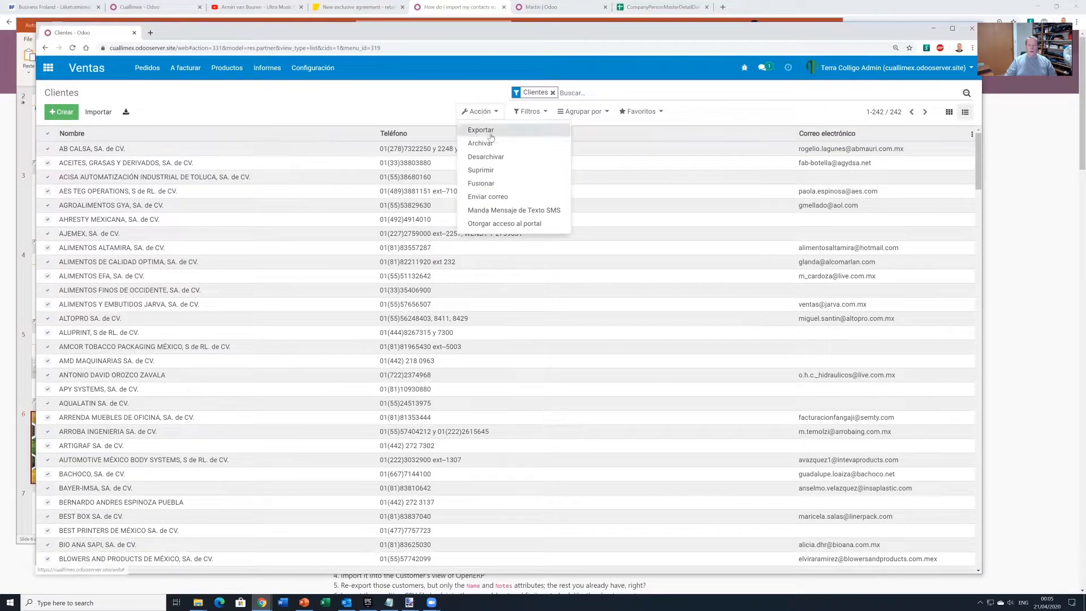
pyautogui.click(489, 131)
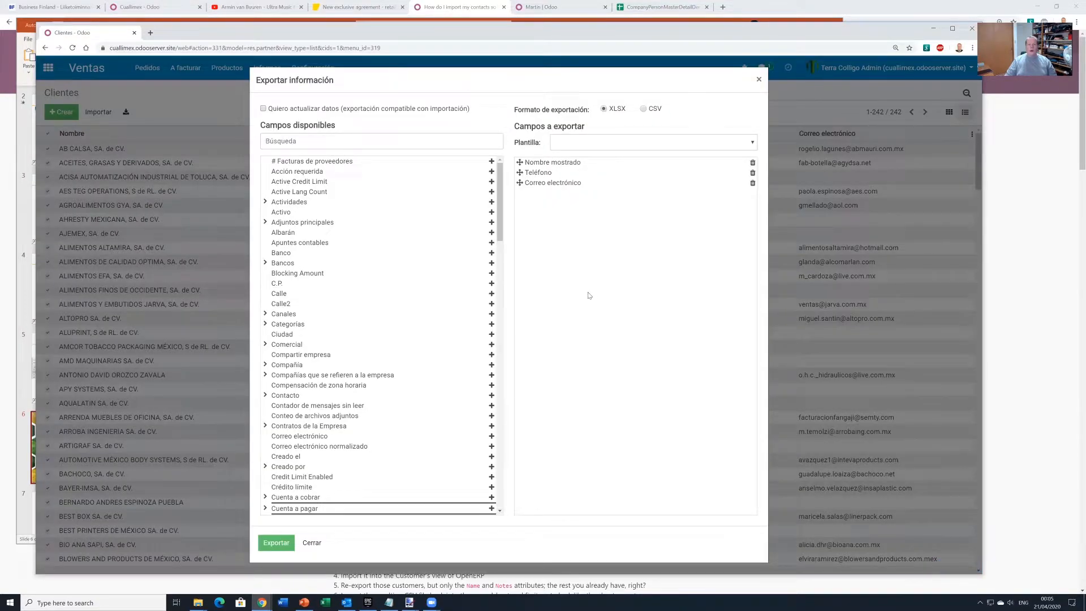
pyautogui.click(382, 142)
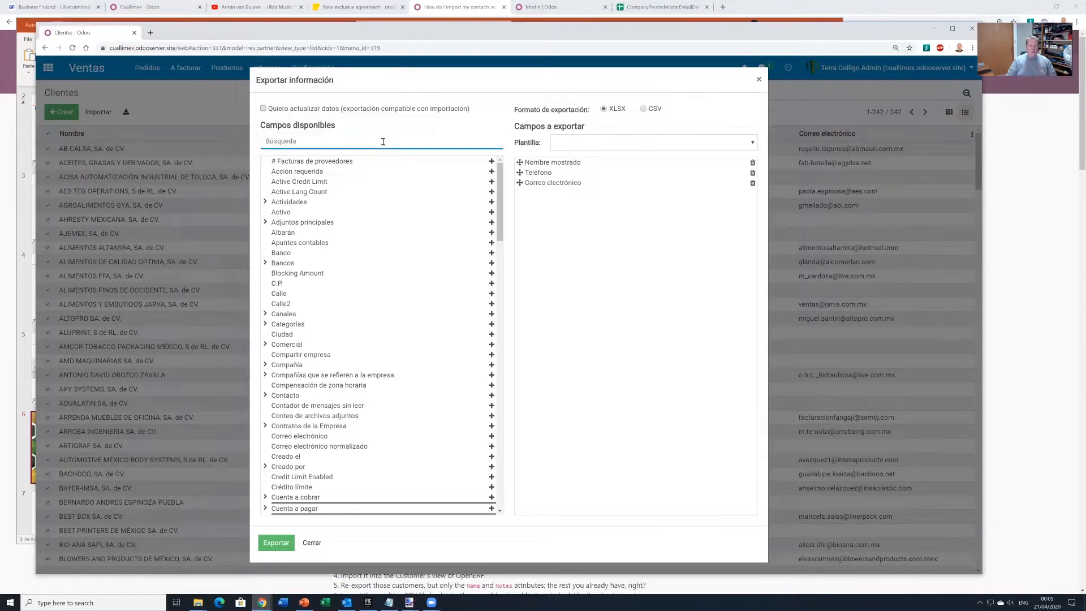
pyautogui.write('id')
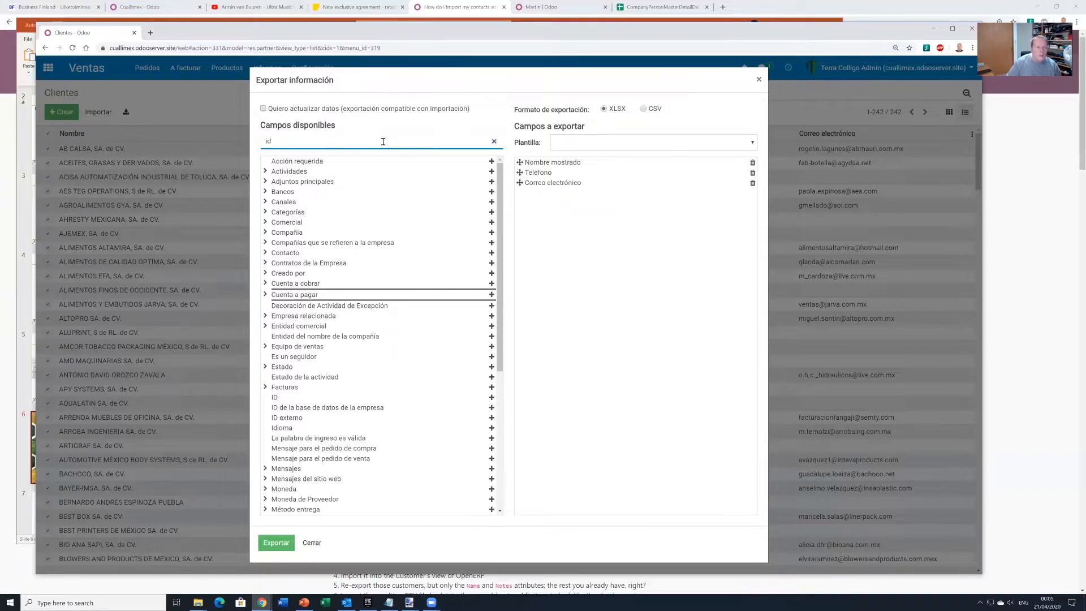
pyautogui.press('BackSpace')
pyautogui.press('BackSpace')
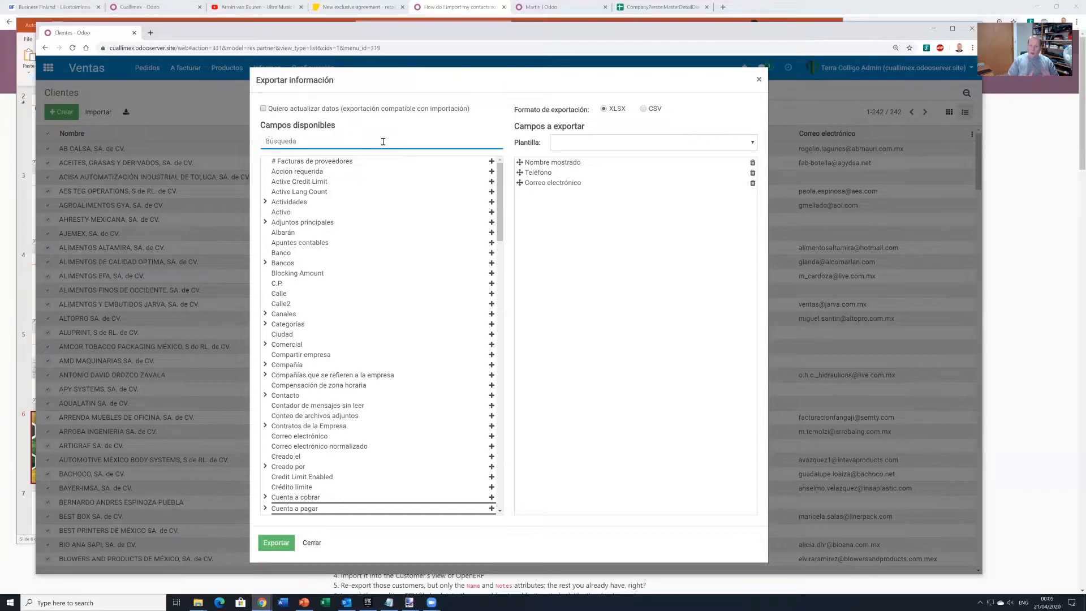
pyautogui.click(753, 175)
pyautogui.click(753, 173)
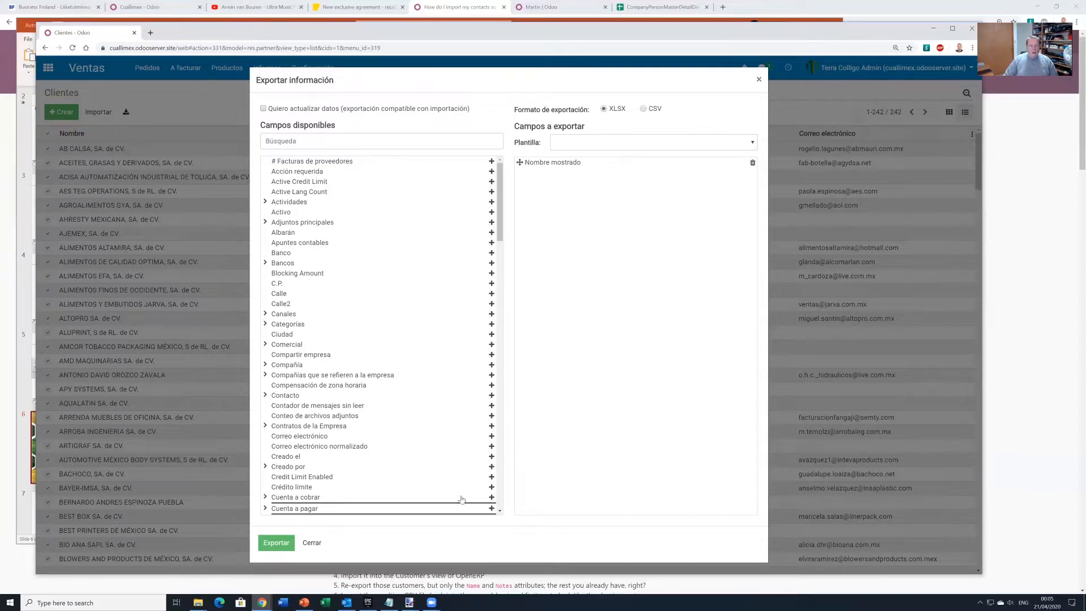
# Export the selected customers to the Downloads folder as Exported companies.xlsx
pyautogui.click(275, 543)
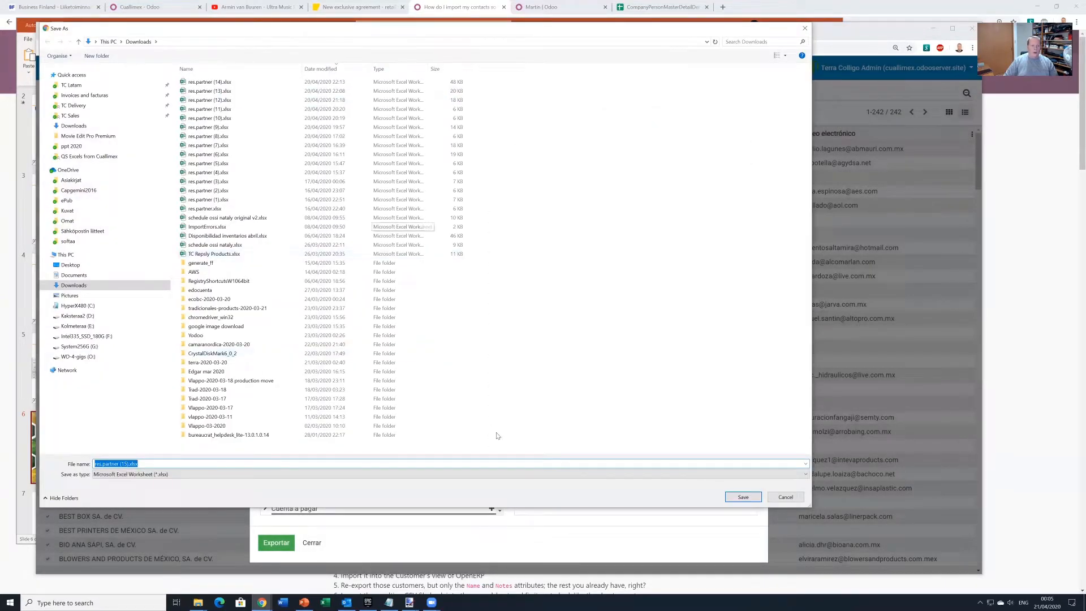
pyautogui.press('Left')
pyautogui.press('Left')
pyautogui.press('Left')
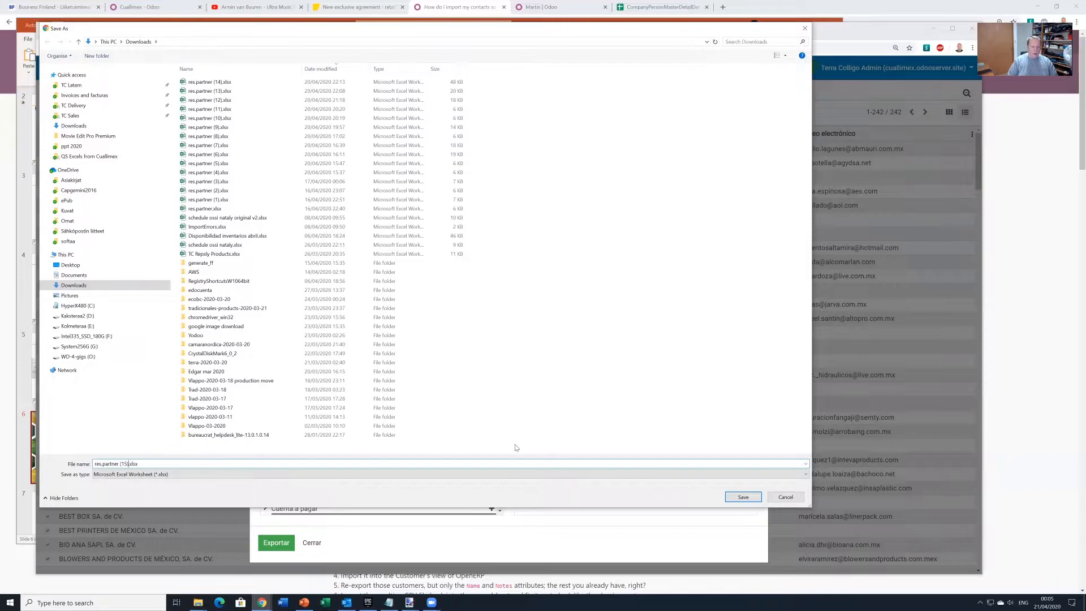
pyautogui.hotkey('shift', 'Home')
pyautogui.write('E')
pyautogui.press('Return')
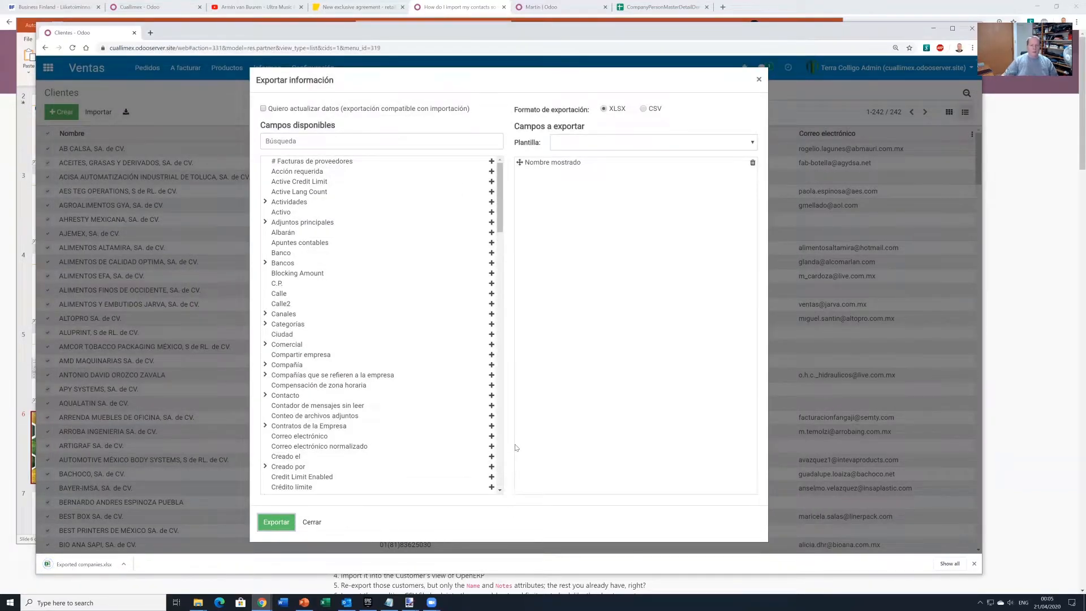
# Open Exported companies.xlsx to check its columns, and close it to return to the export dialog
pyautogui.click(90, 564)
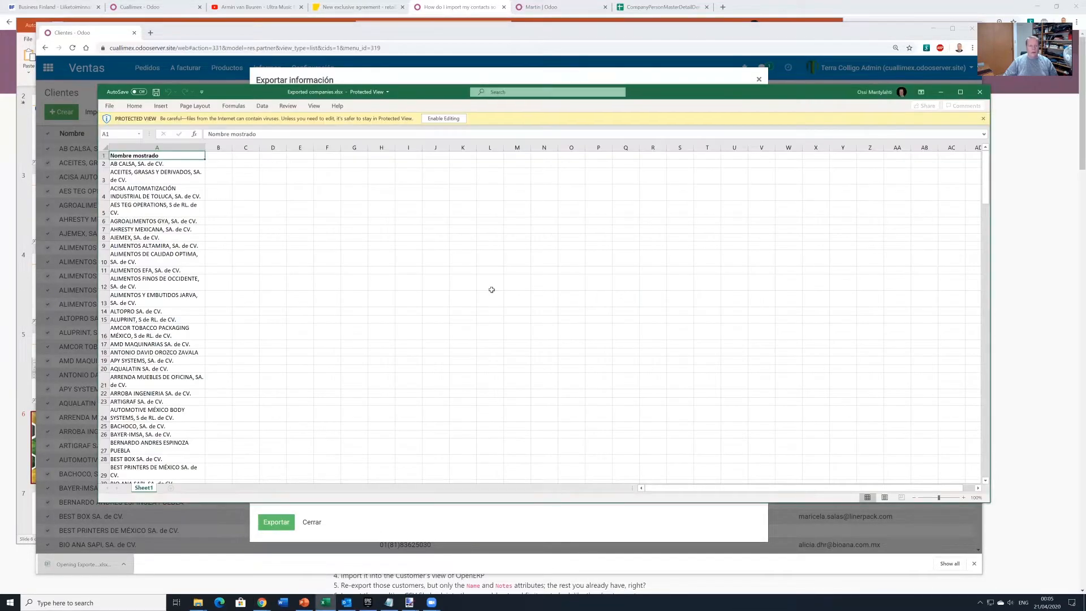
pyautogui.click(248, 177)
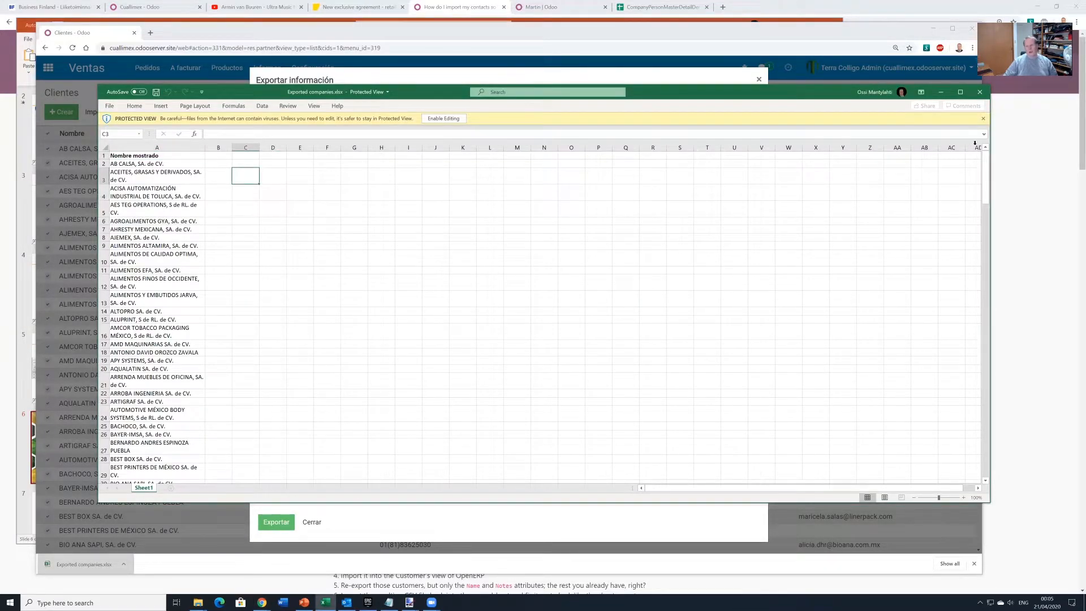
pyautogui.click(979, 92)
pyautogui.click(314, 140)
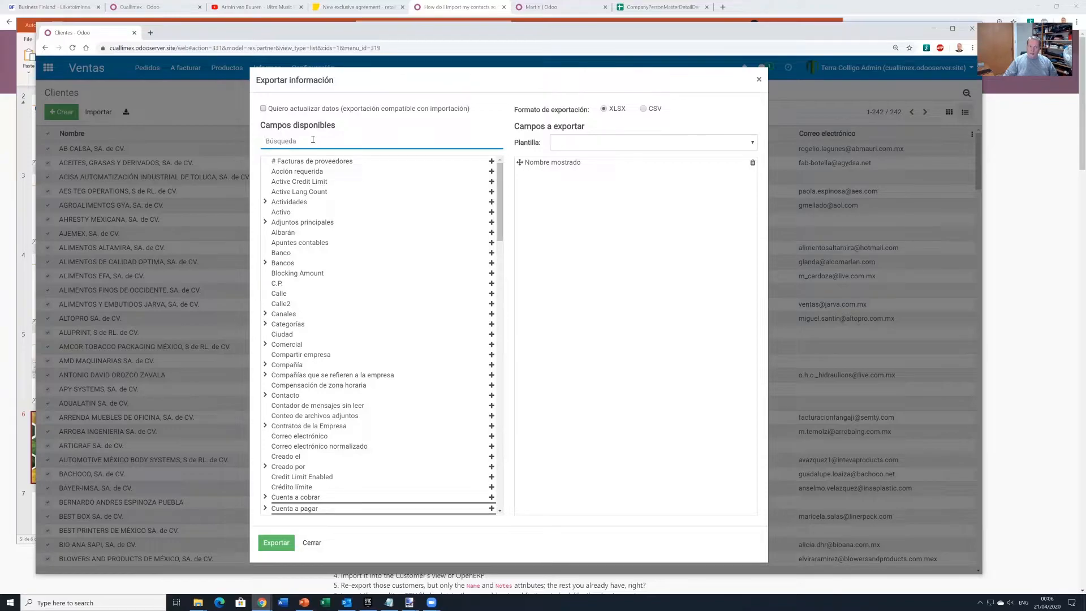
# Examine the columns of the earlier exports res.partner (13).xlsx, res.partner (14).xlsx and res.partner (12).xlsx in the Downloads folder
pyautogui.moveTo(198, 603)
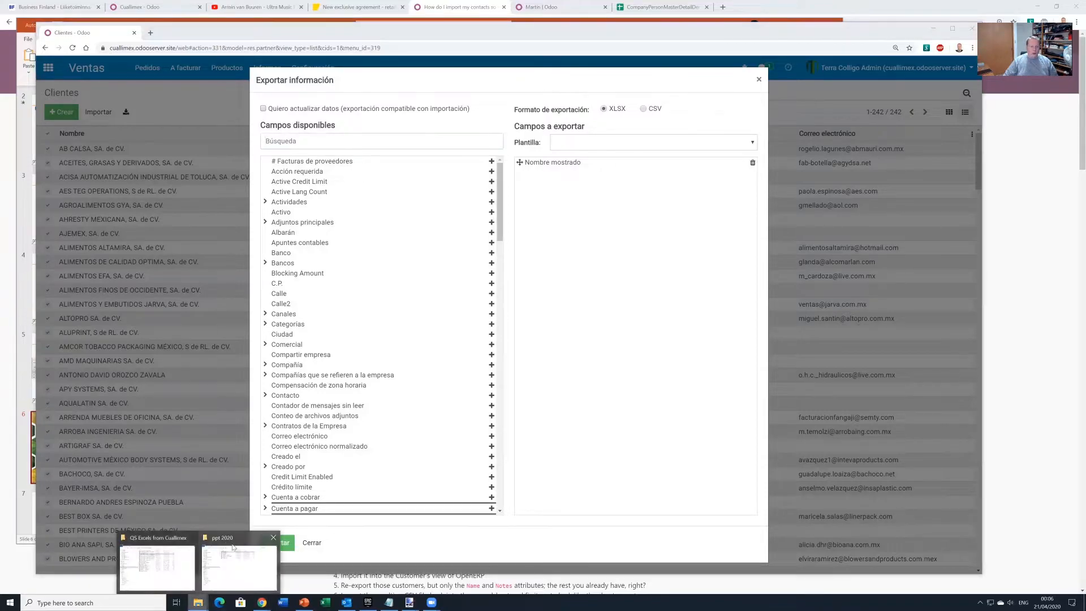
pyautogui.moveTo(184, 557)
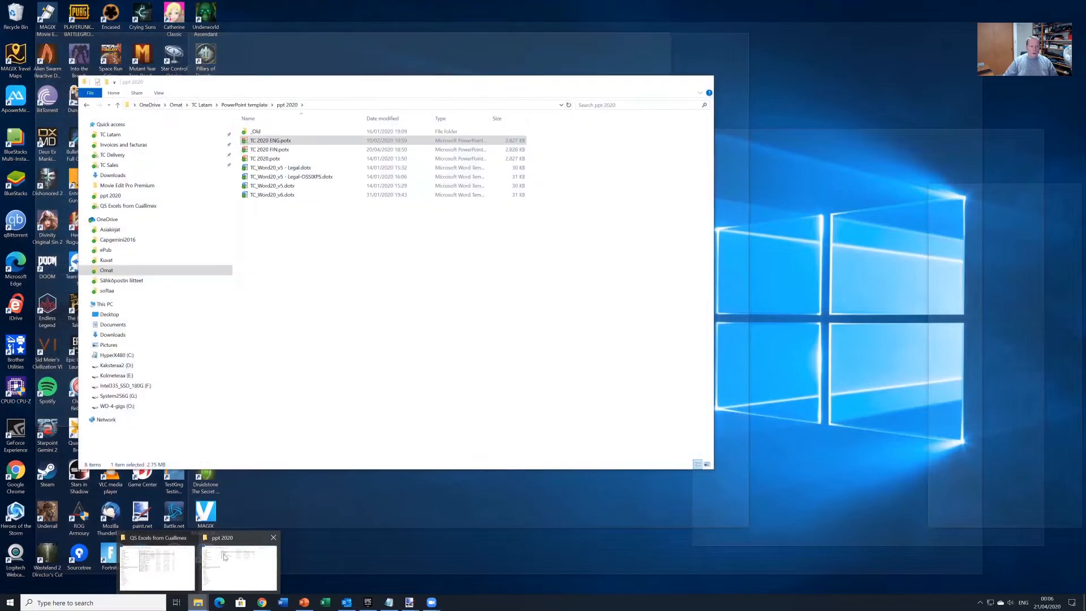
pyautogui.click(239, 567)
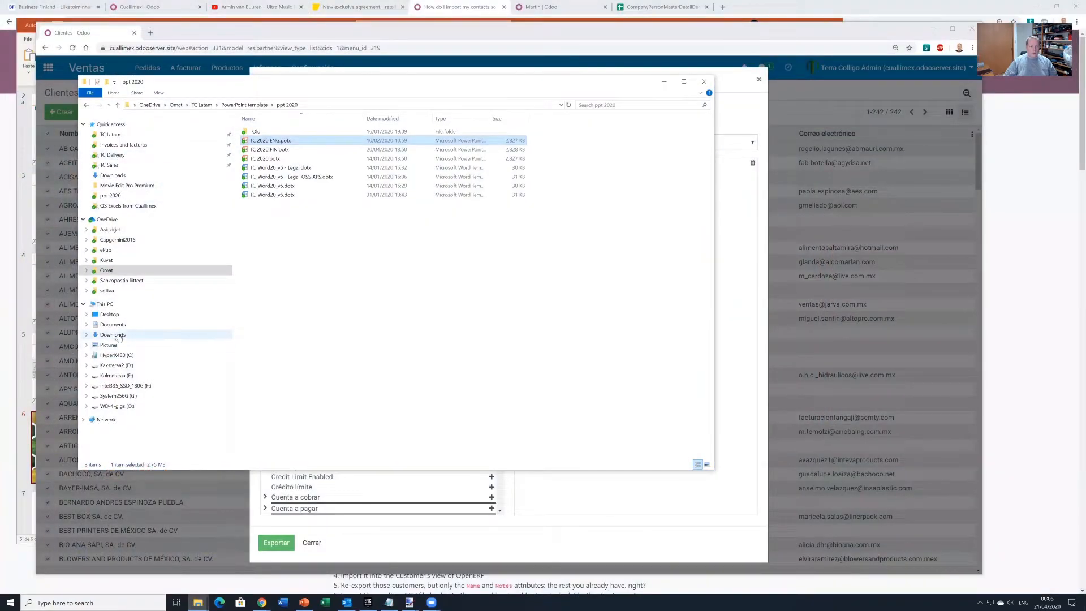
pyautogui.click(113, 334)
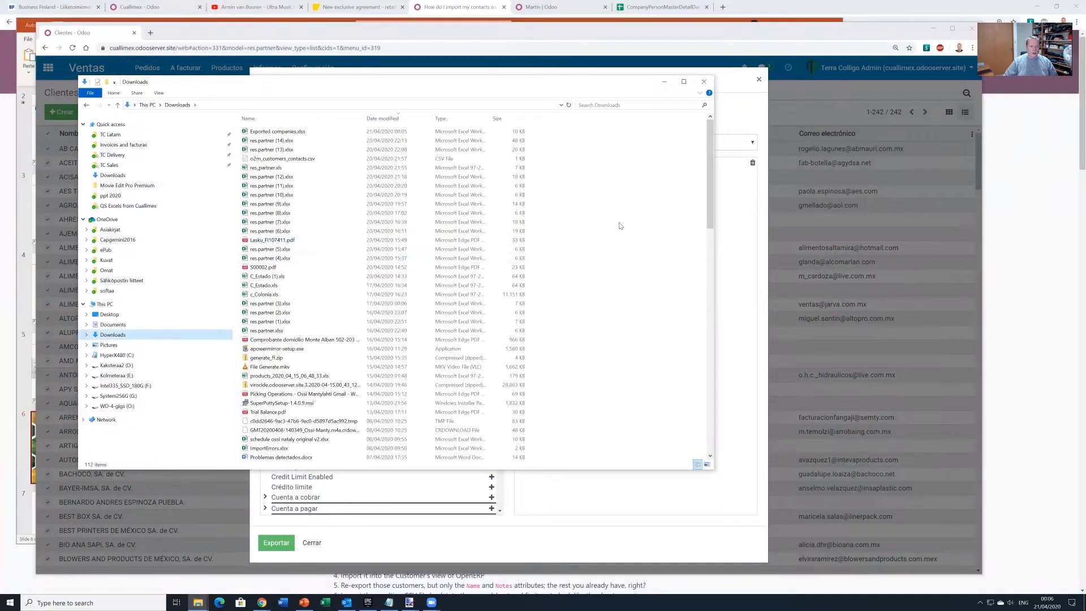
pyautogui.doubleClick(269, 149)
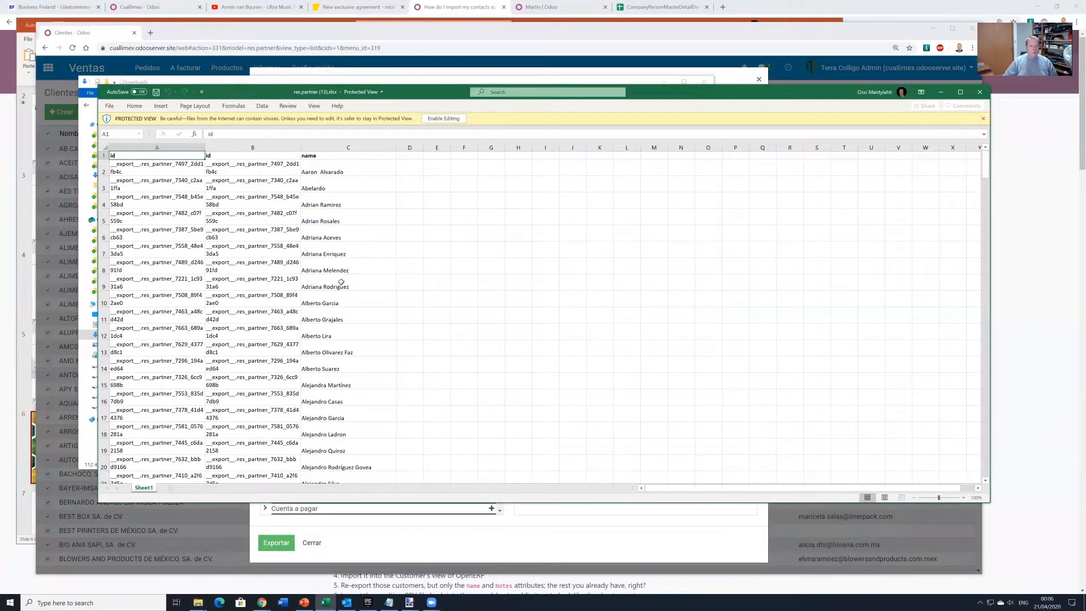
pyautogui.click(980, 91)
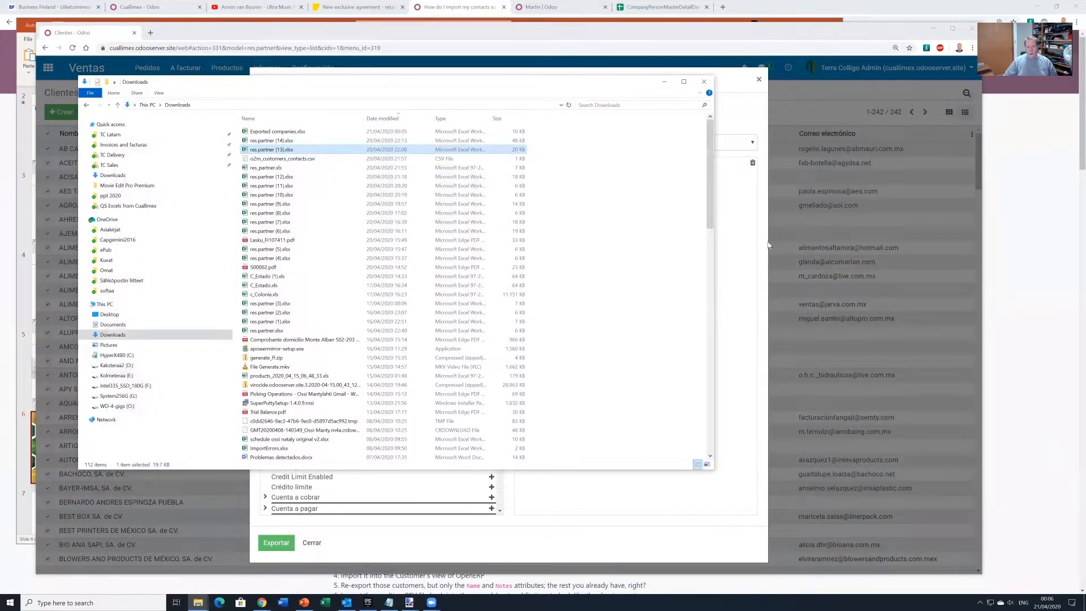
pyautogui.doubleClick(271, 140)
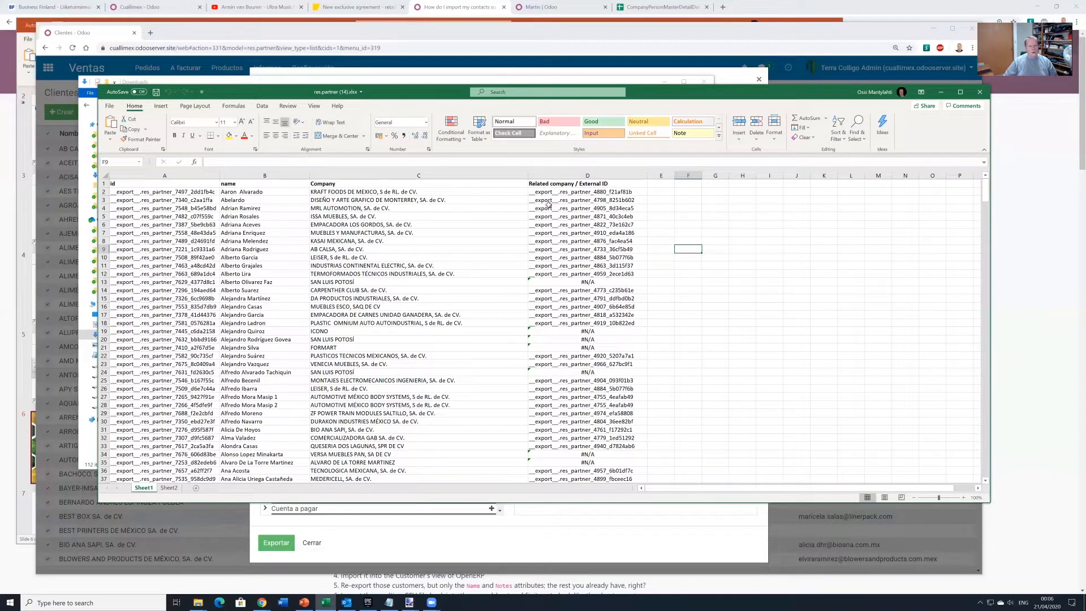
pyautogui.click(980, 91)
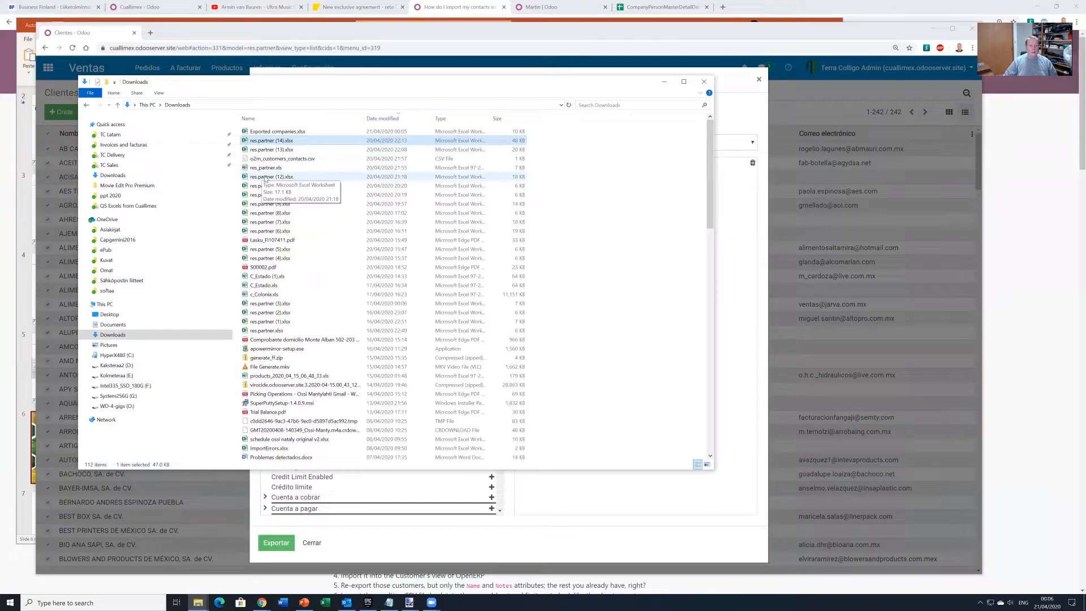
pyautogui.doubleClick(264, 177)
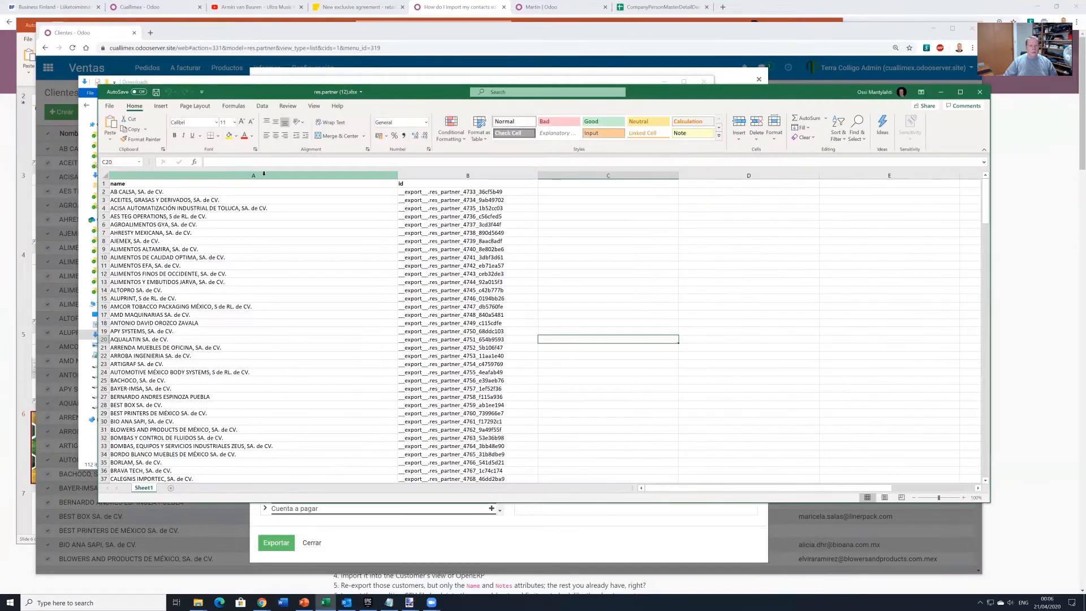
pyautogui.click(417, 183)
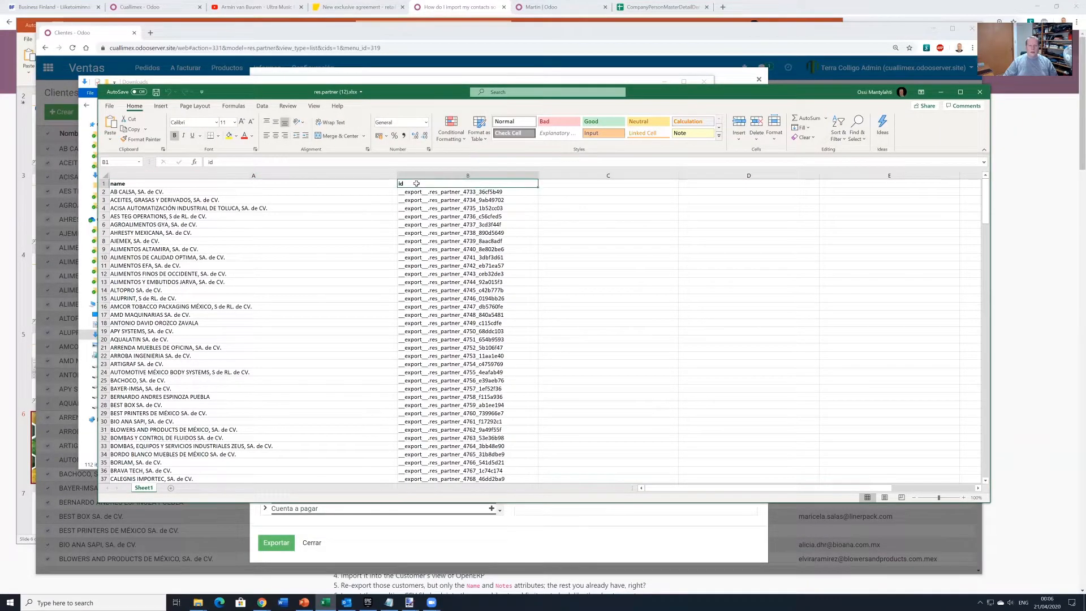
pyautogui.click(979, 92)
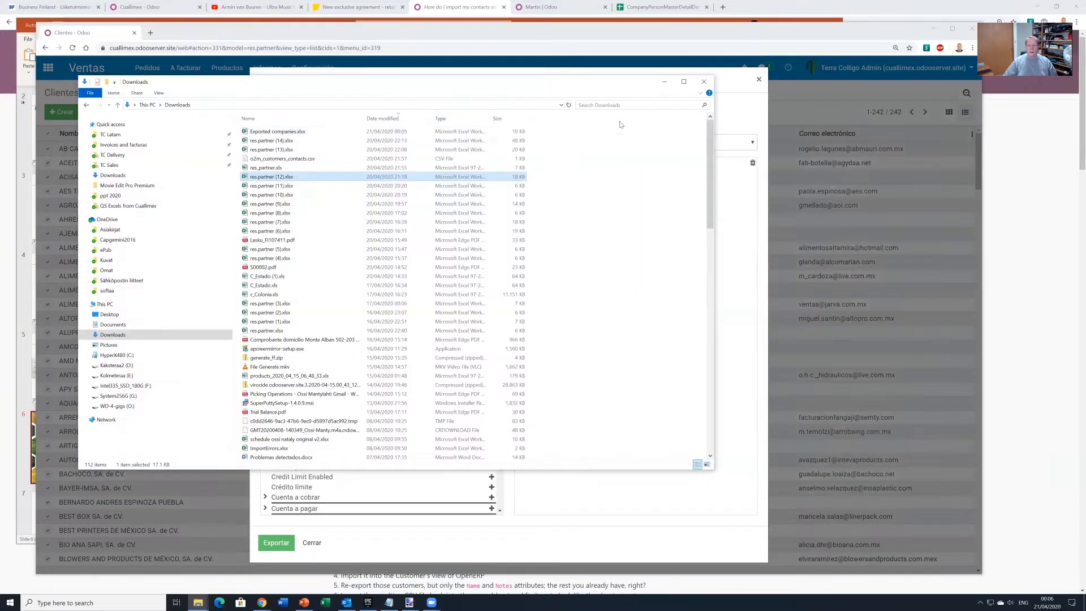
pyautogui.click(665, 83)
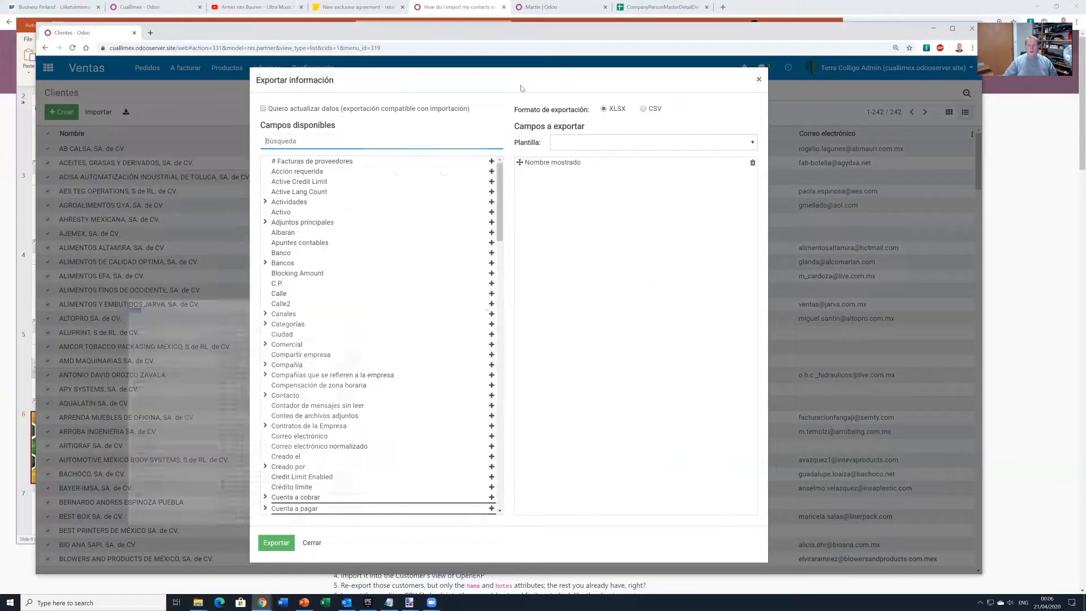
# Make the export import-compatible for updating data, with Nombre as the only field in place of Teléfono and Correo electrónico
pyautogui.click(263, 109)
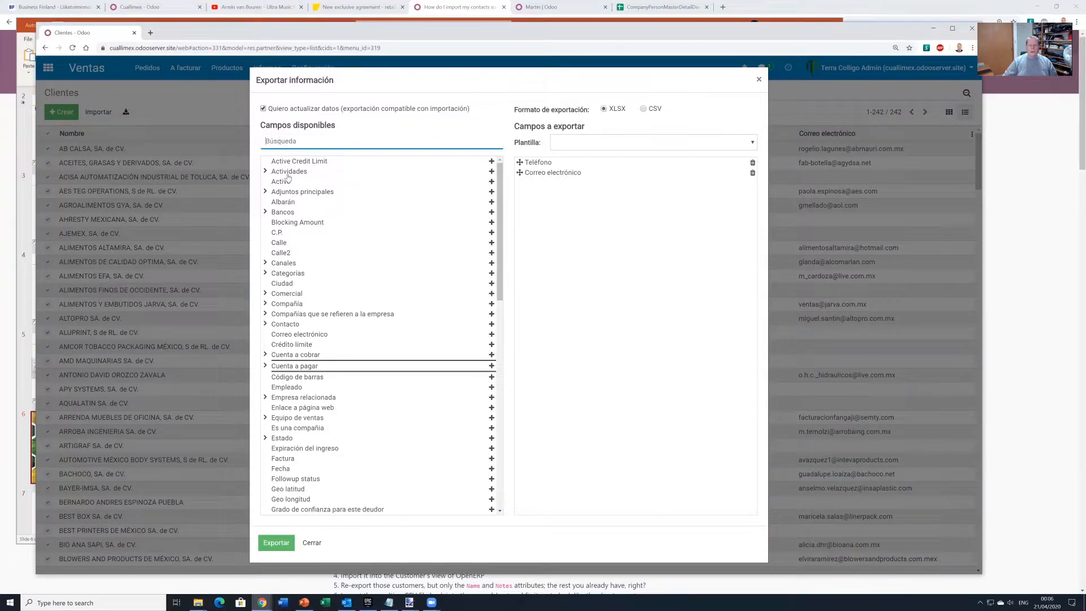
pyautogui.write('nomb')
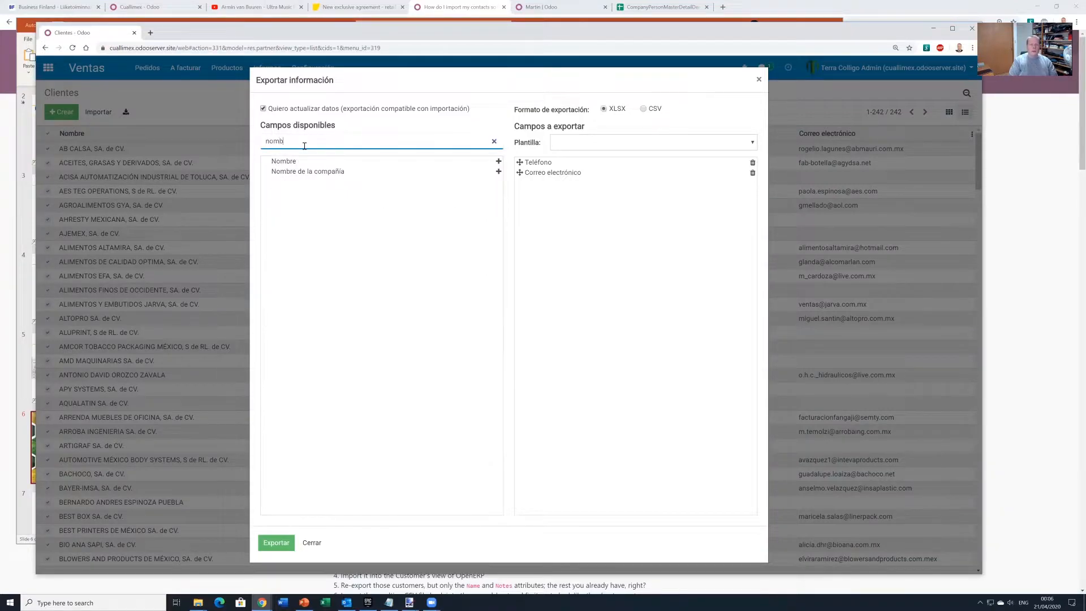
pyautogui.click(498, 162)
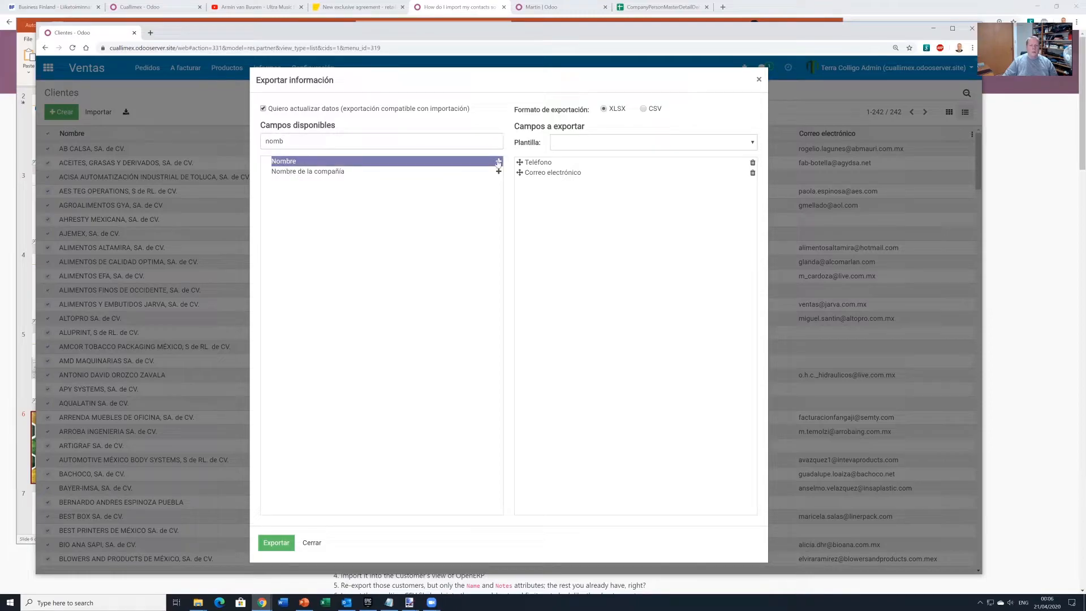
pyautogui.click(498, 162)
pyautogui.click(752, 163)
pyautogui.click(752, 162)
# Export the companies to the Downloads folder as Exported companies 2.xlsx and open the workbook
pyautogui.click(274, 542)
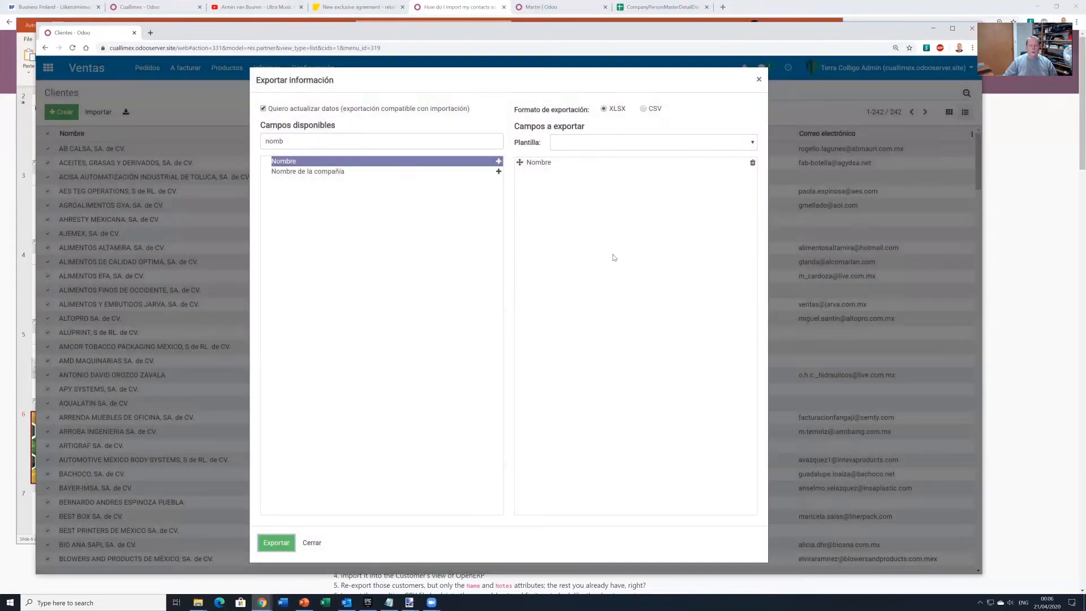
pyautogui.click(226, 82)
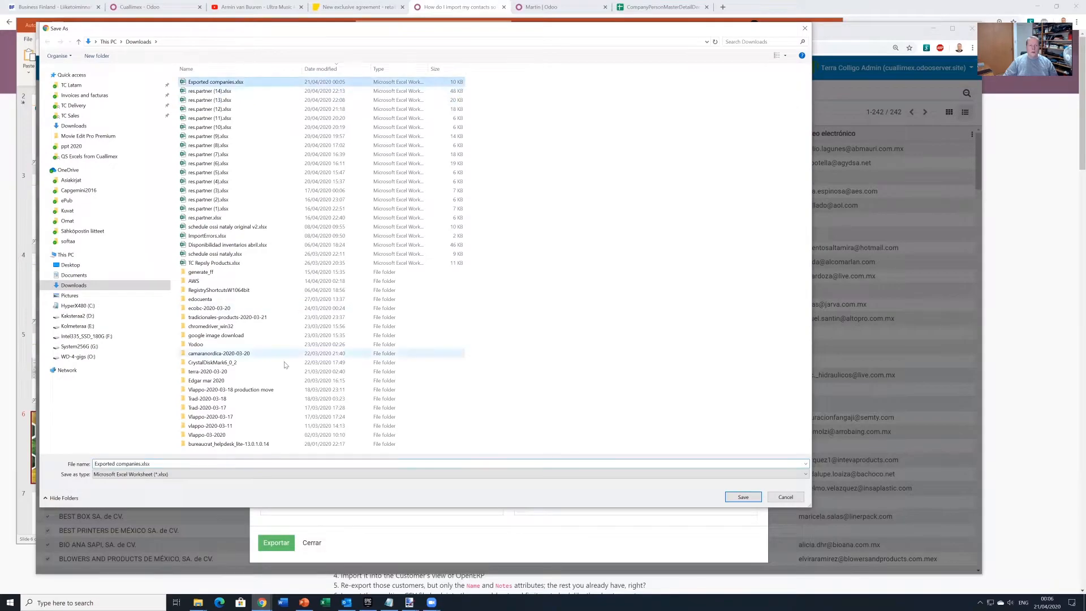
pyautogui.click(281, 461)
pyautogui.press('Home')
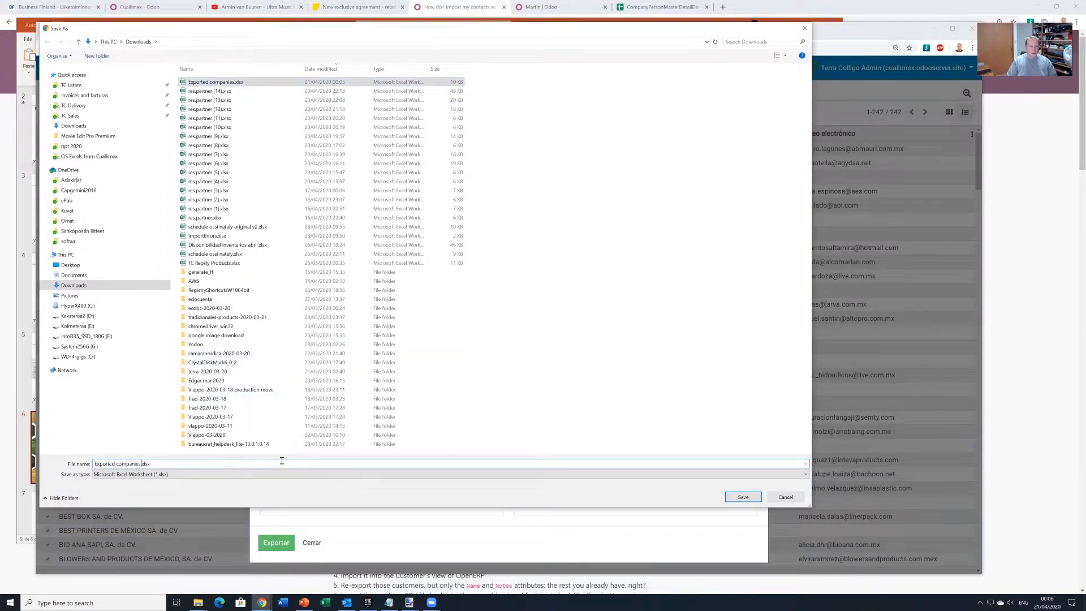
pyautogui.press('Return')
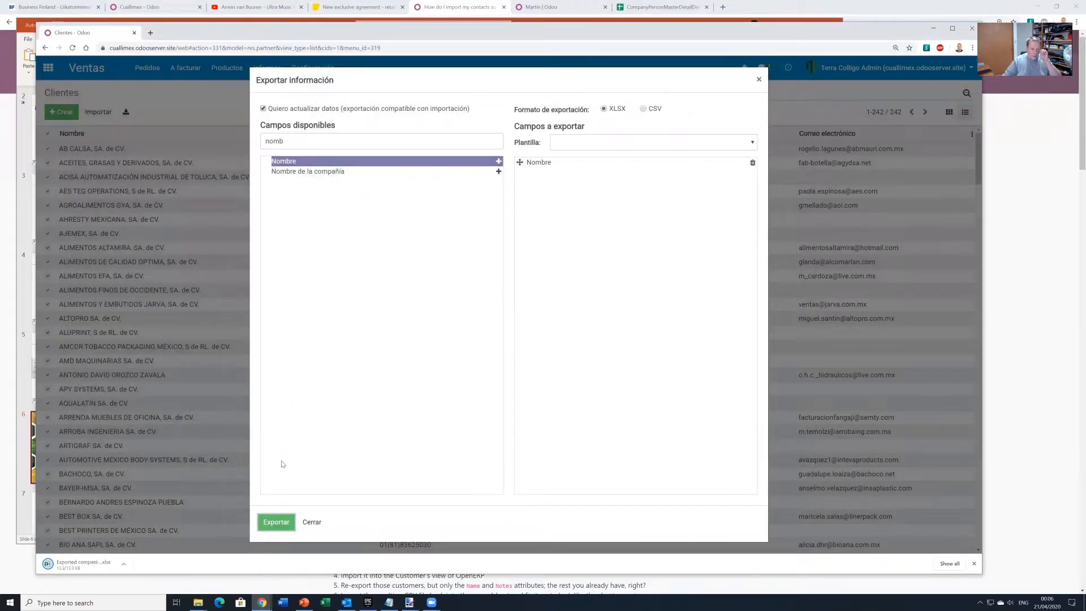
pyautogui.click(50, 563)
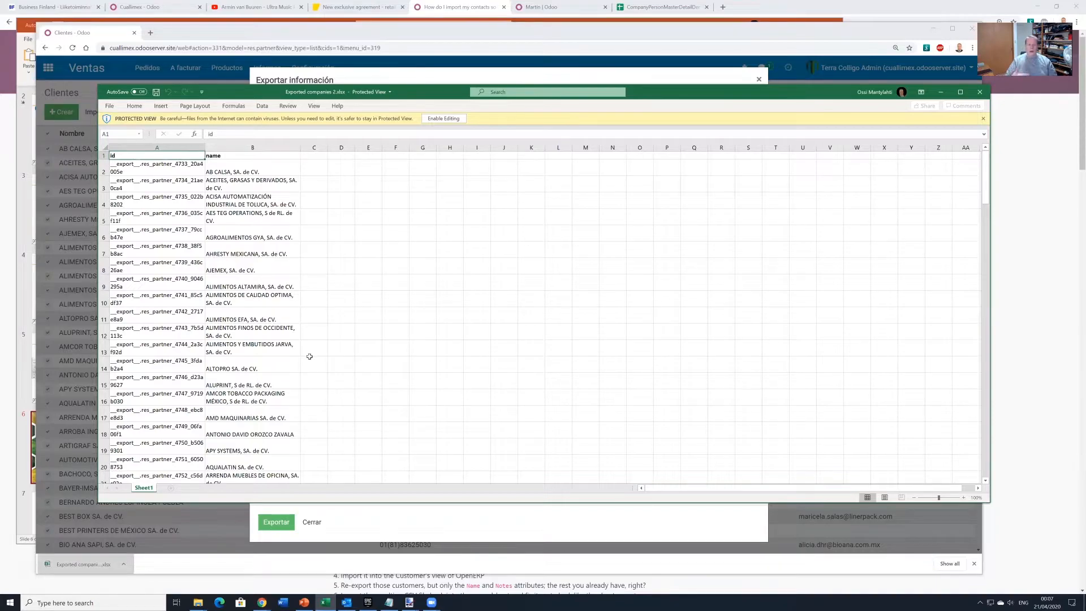
# Enable editing in Exported companies 2.xlsx, and adjust its column widths and row heights so each id and name fits on one line
pyautogui.hotkey('alt', 'Tab')
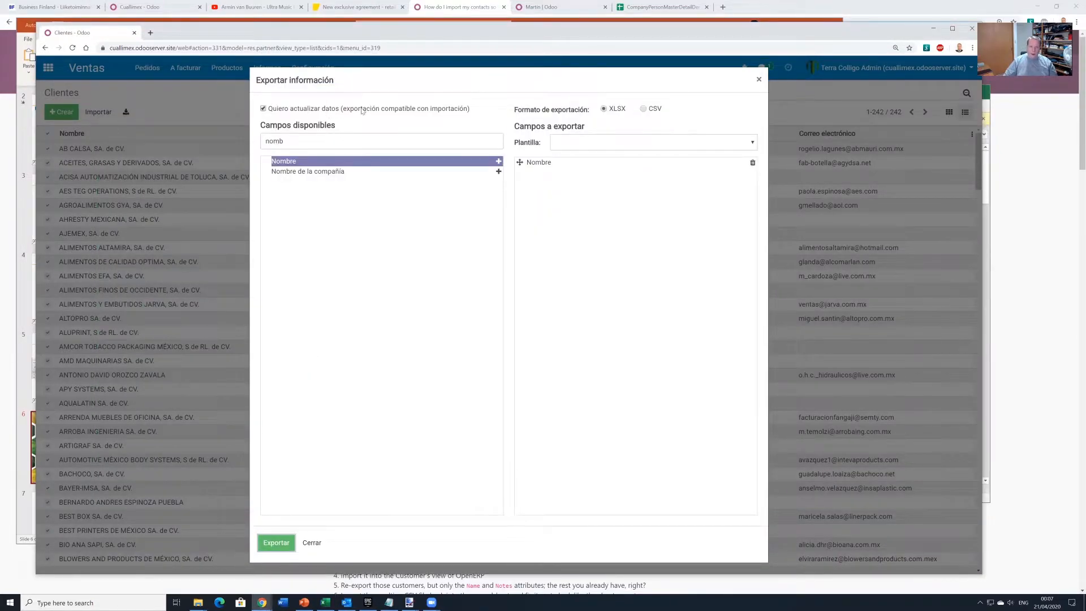
pyautogui.hotkey('alt', 'Tab')
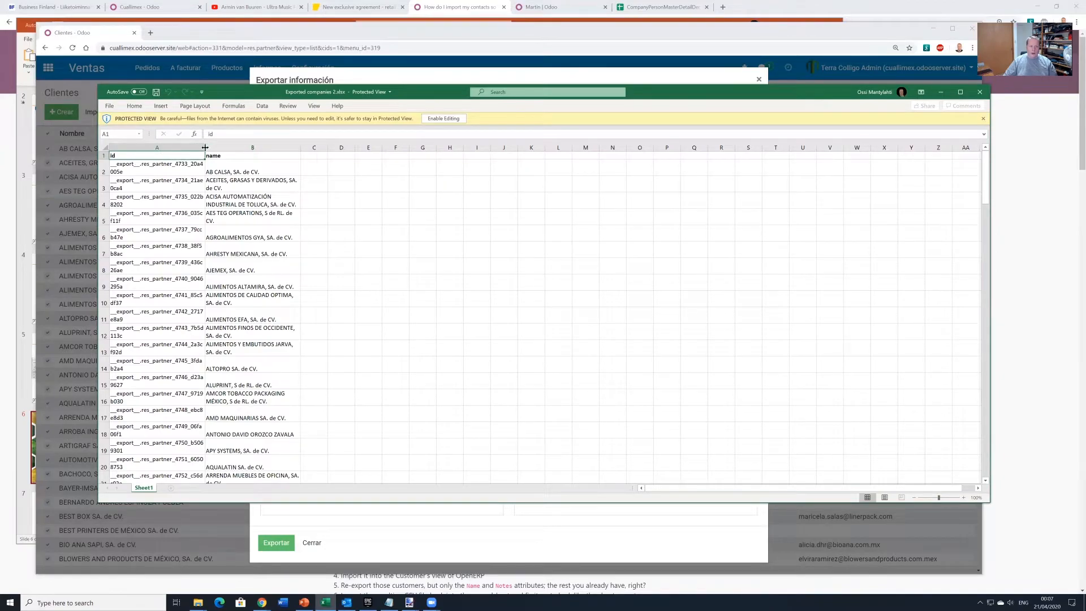
pyautogui.click(444, 118)
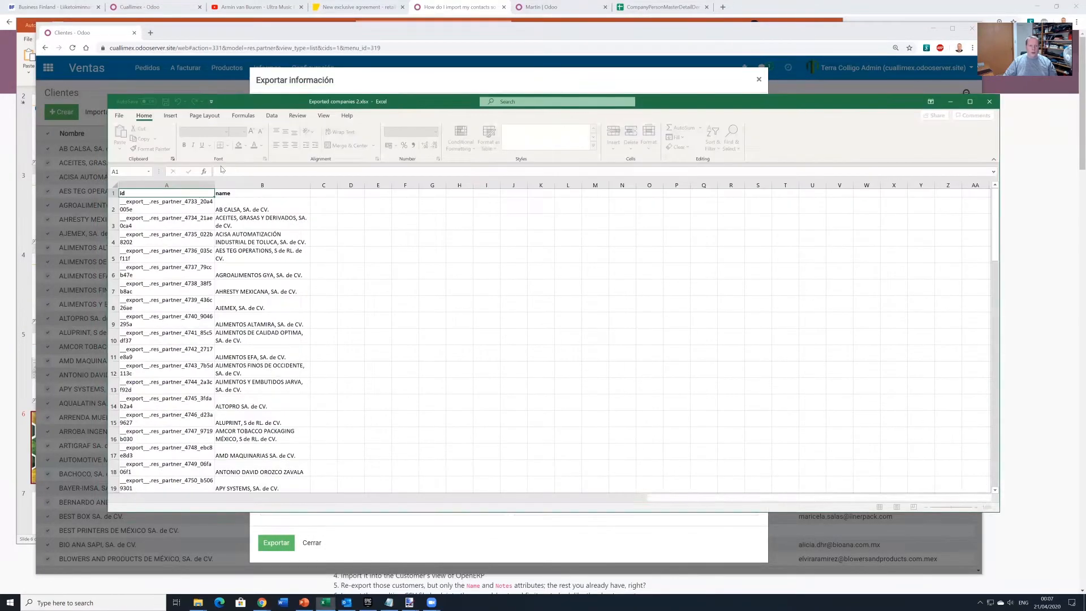
pyautogui.moveTo(210, 186); pyautogui.dragTo(302, 186)
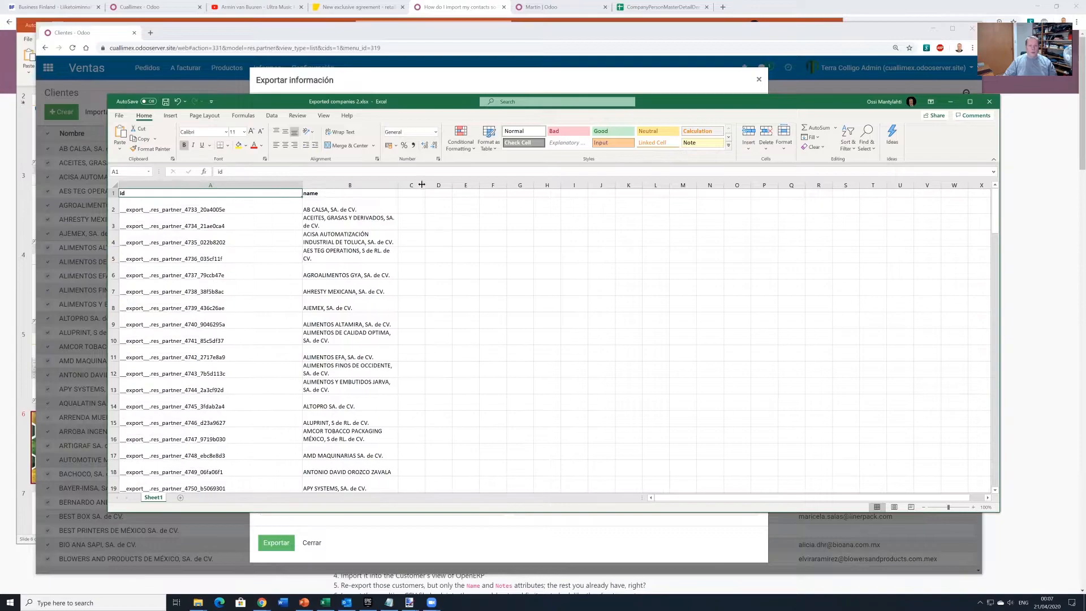
pyautogui.moveTo(400, 180); pyautogui.dragTo(470, 182)
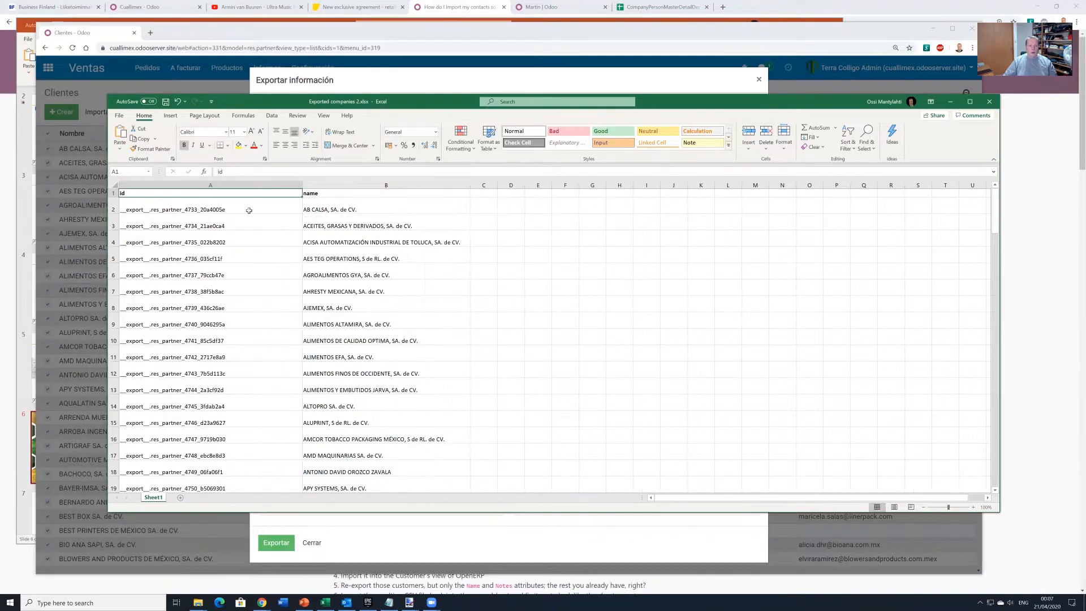
pyautogui.click(115, 185)
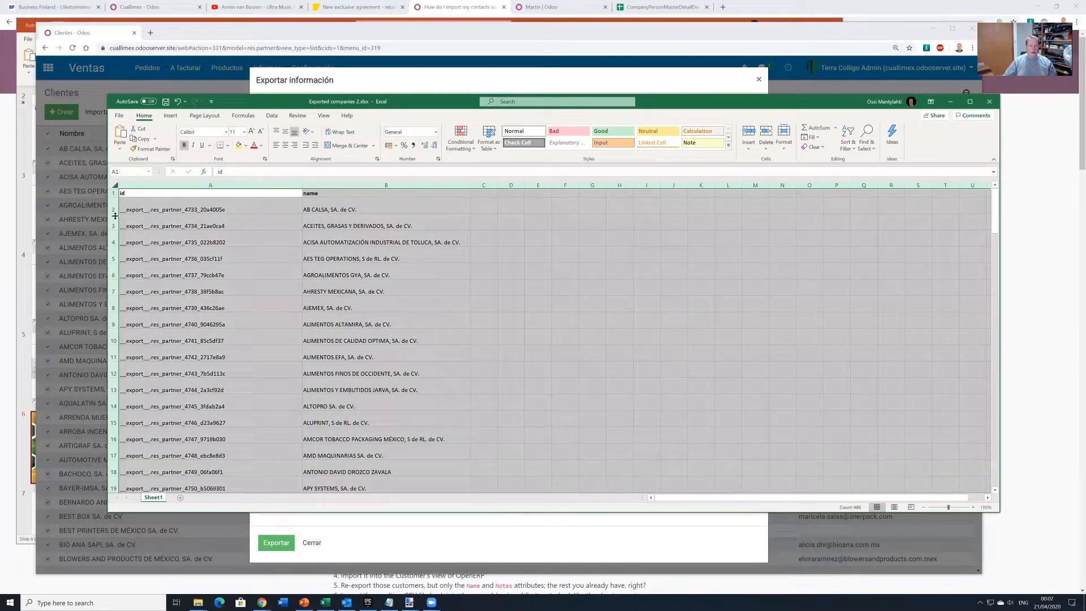
pyautogui.doubleClick(113, 212)
pyautogui.click(209, 199)
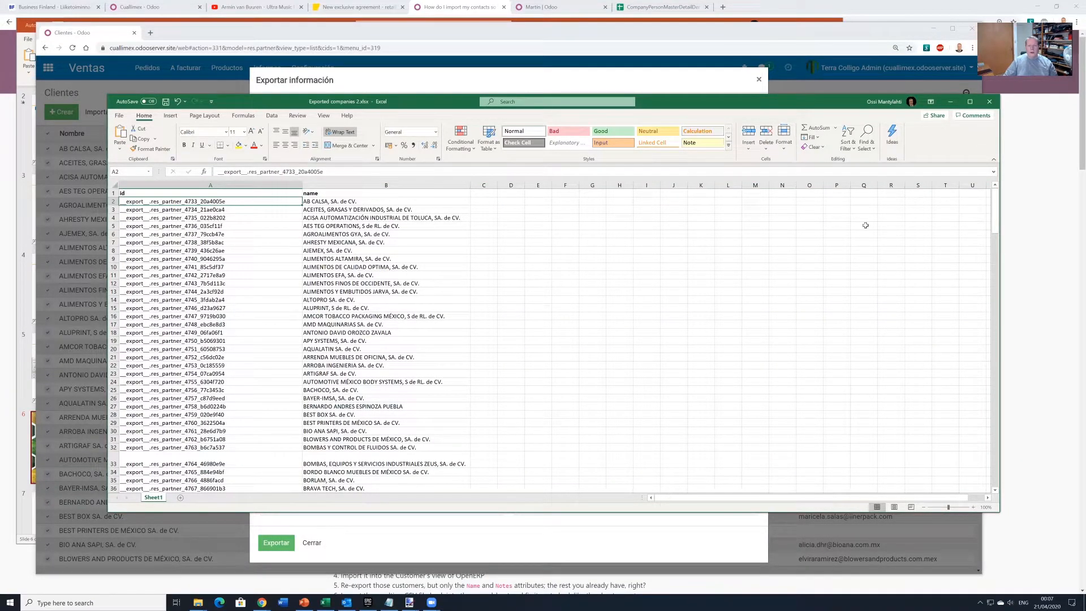
# Close the workbook and the export dialog, and deselect all customers in the list
pyautogui.click(990, 105)
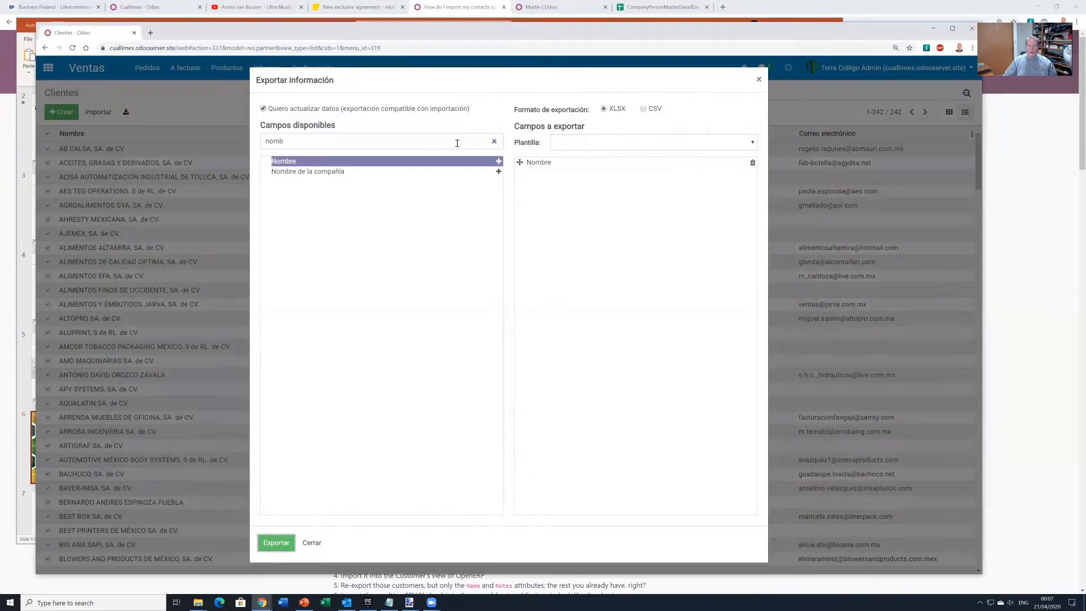
pyautogui.click(306, 544)
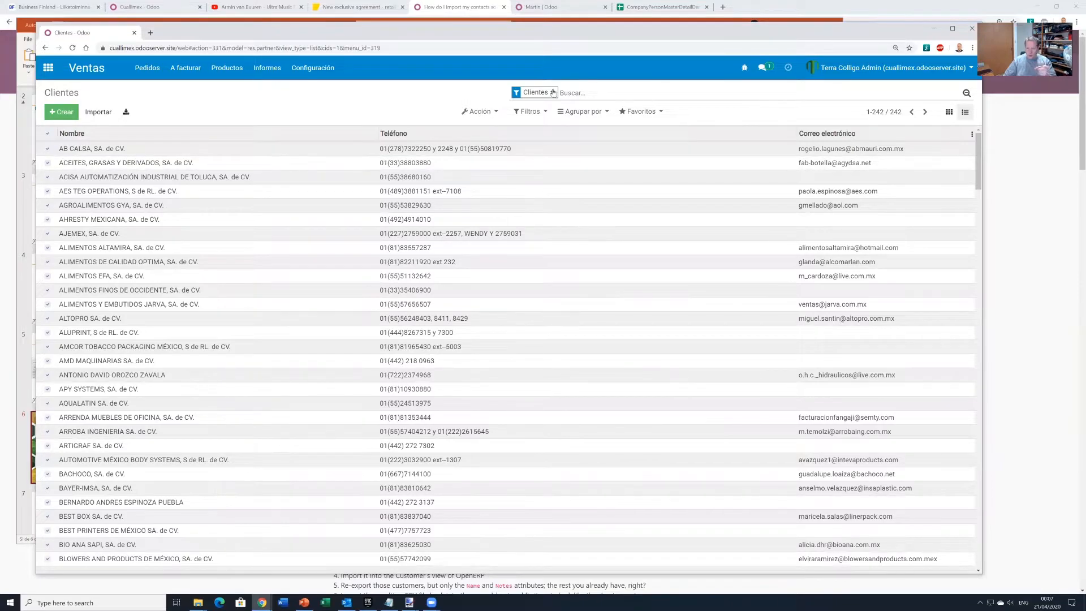
pyautogui.click(475, 112)
pyautogui.click(481, 111)
pyautogui.click(48, 134)
# Check the customer list with the Compañías filter added, and remove that filter again
pyautogui.click(526, 111)
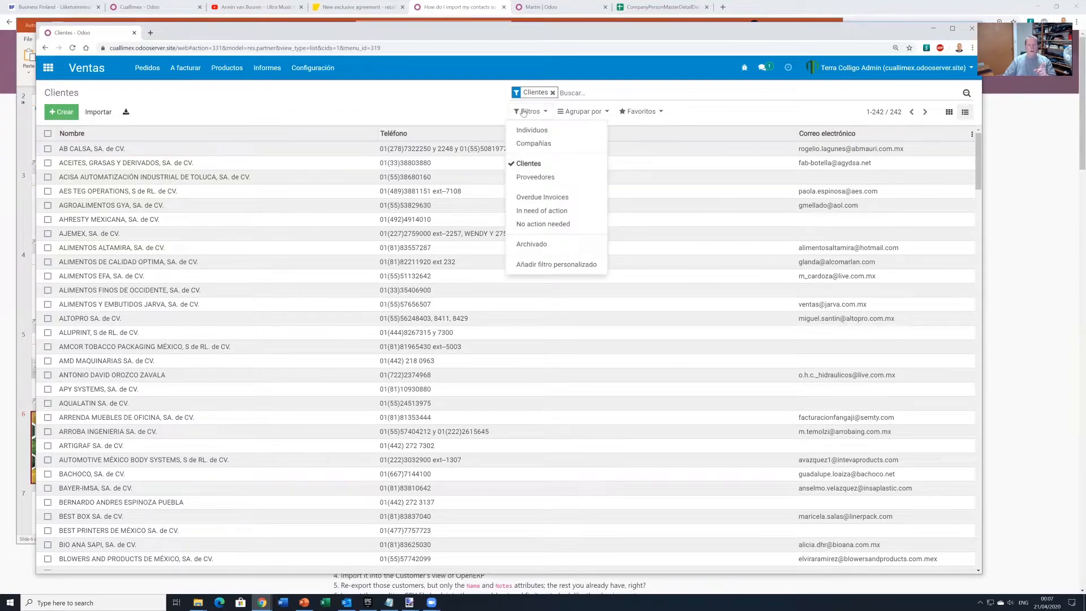
pyautogui.click(534, 145)
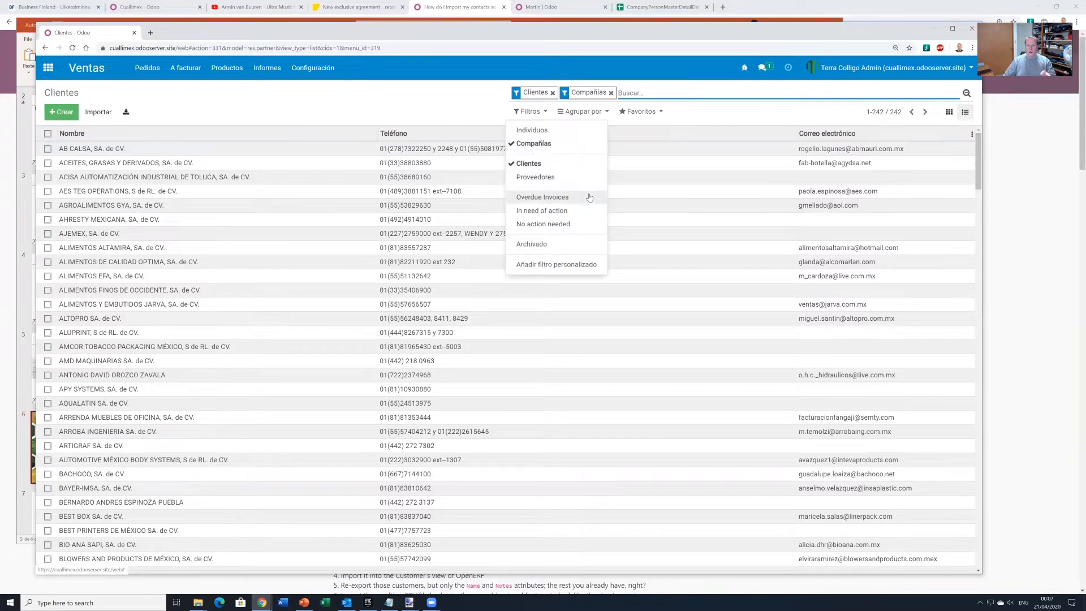
pyautogui.click(528, 112)
pyautogui.click(528, 112)
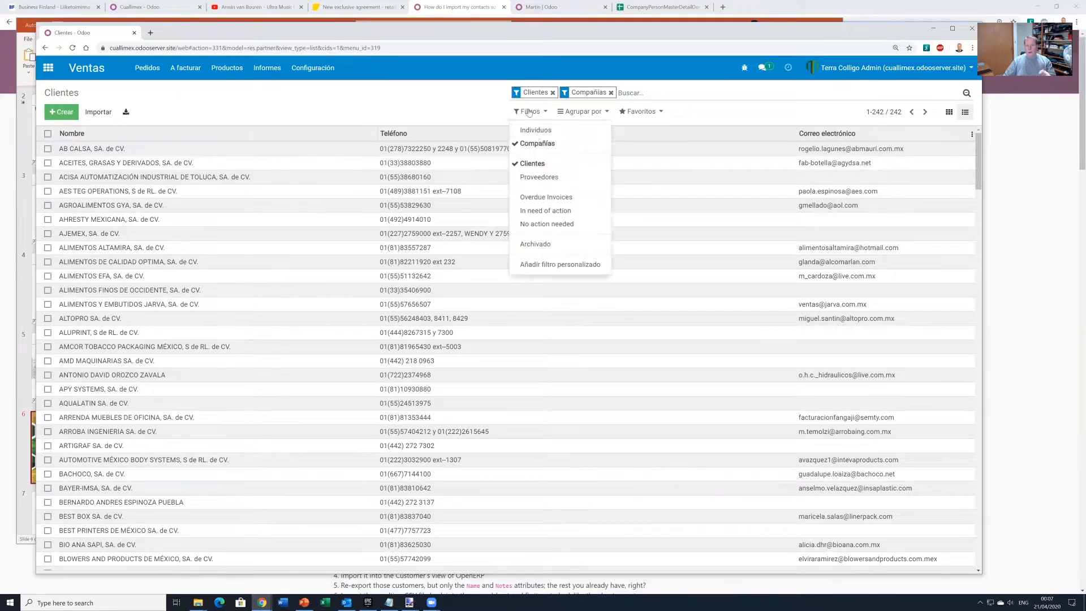
pyautogui.click(536, 144)
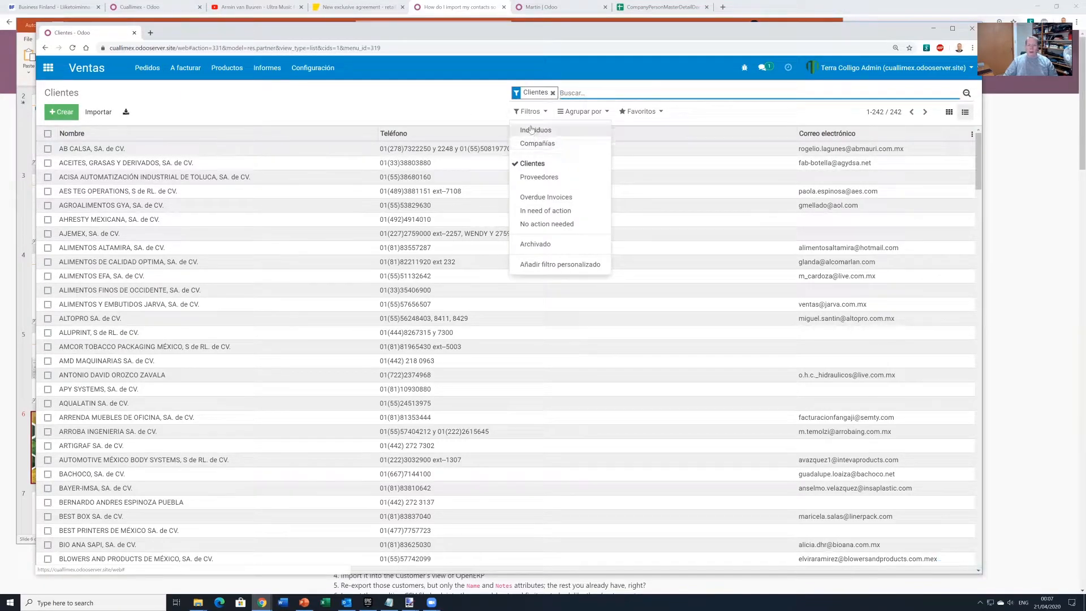
pyautogui.click(442, 97)
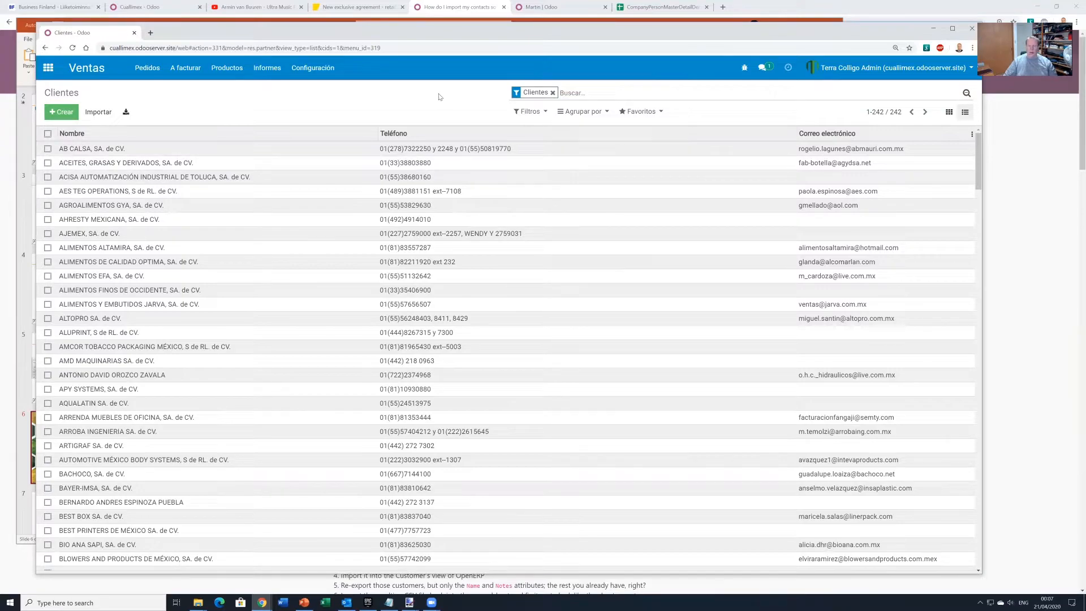
# Start a customer import and load the file Contactos_Cuallimex - cleanup v7 - only individuals.xlsx
pyautogui.click(90, 112)
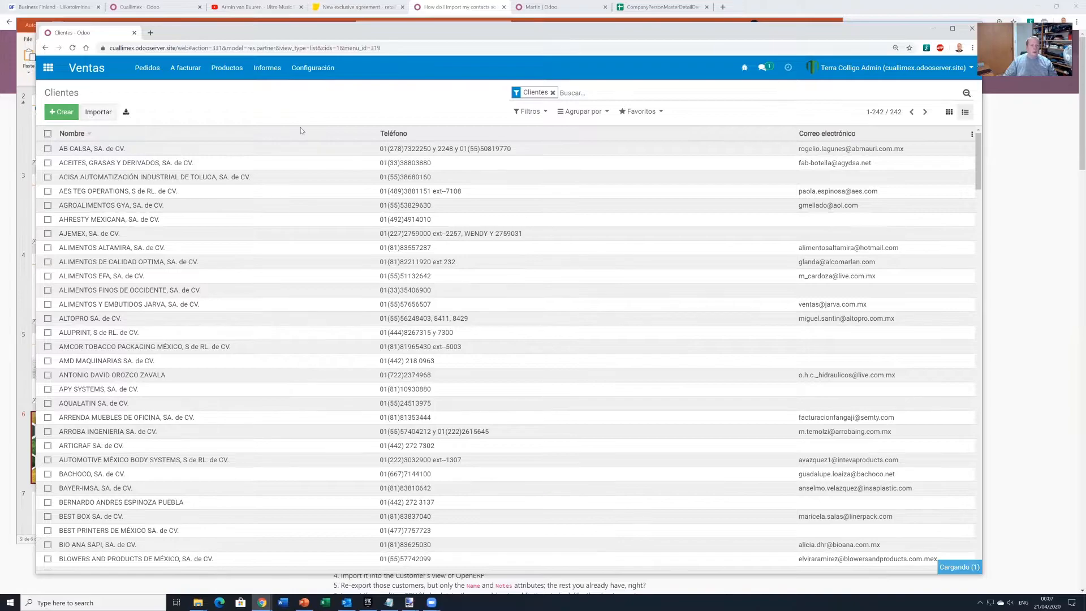
pyautogui.click(66, 112)
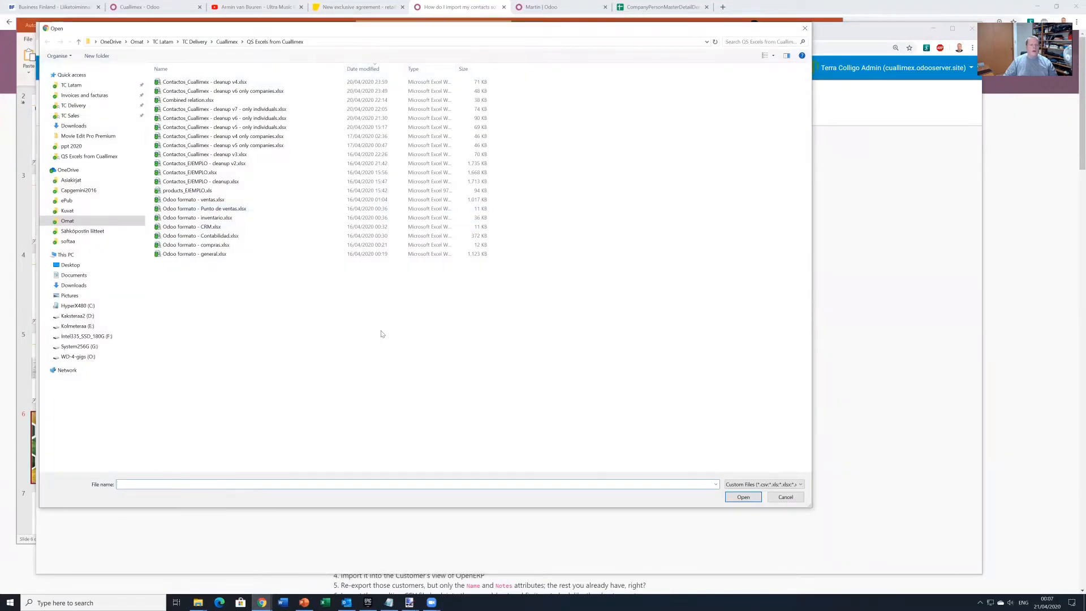
pyautogui.click(243, 109)
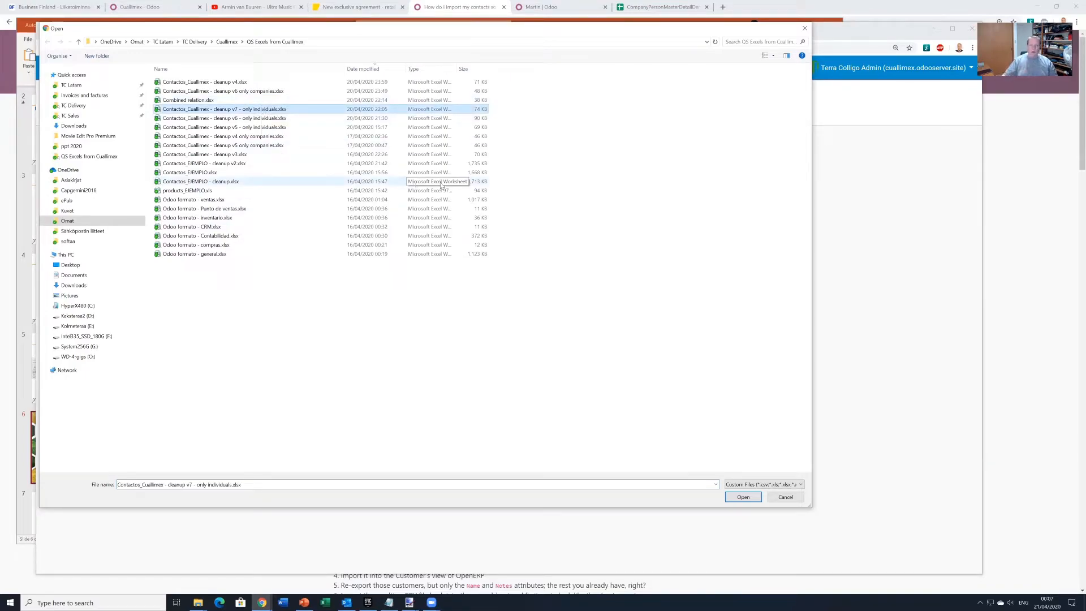
pyautogui.click(737, 497)
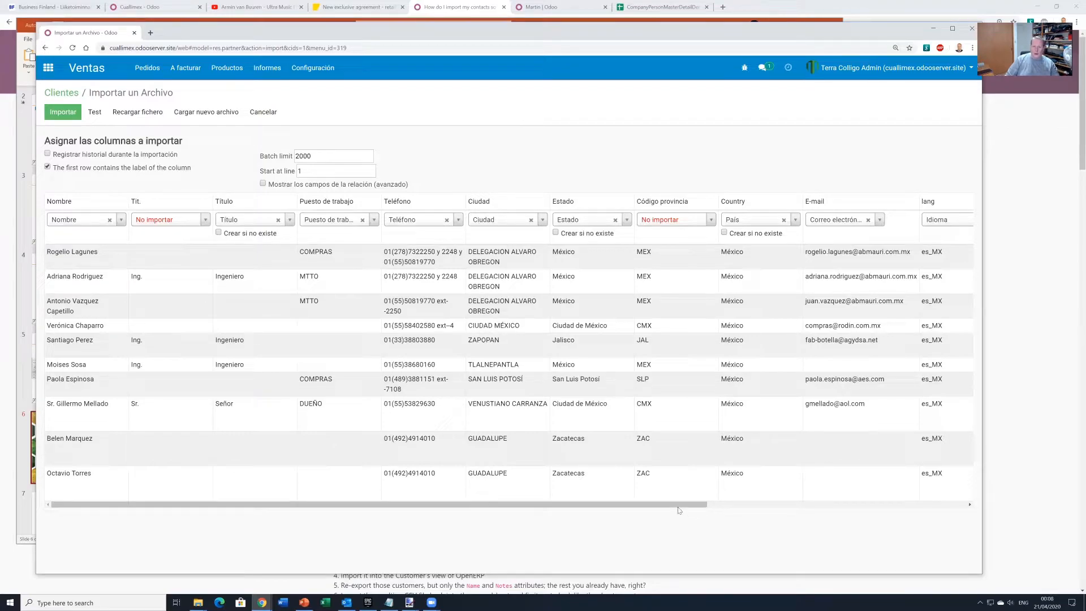
# Map the file's Es una compañía column to the field Es una compañía
pyautogui.moveTo(678, 505); pyautogui.dragTo(939, 485)
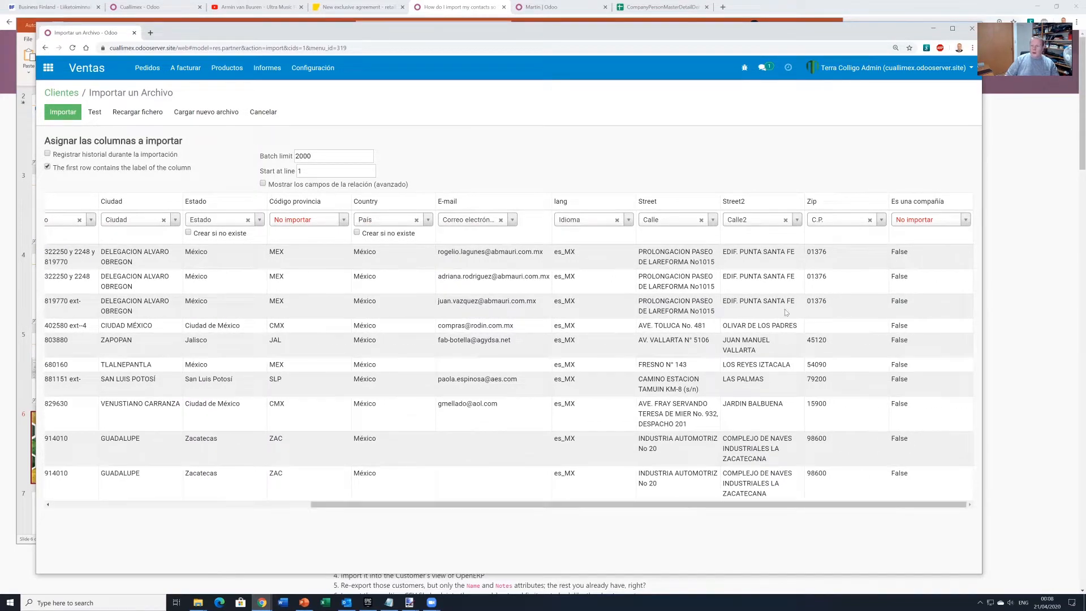
pyautogui.click(964, 222)
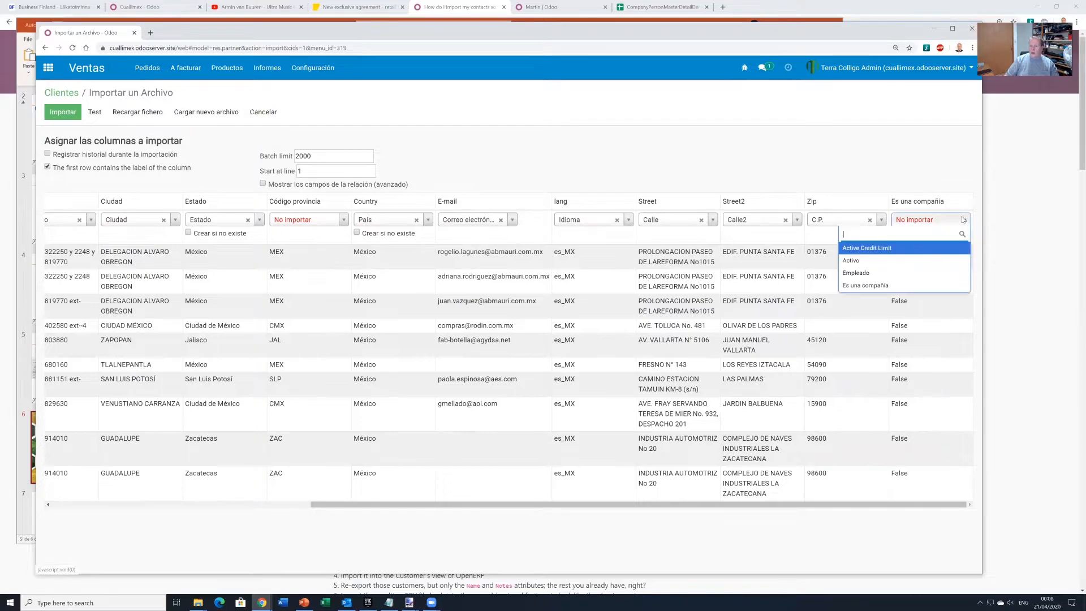
pyautogui.write('es')
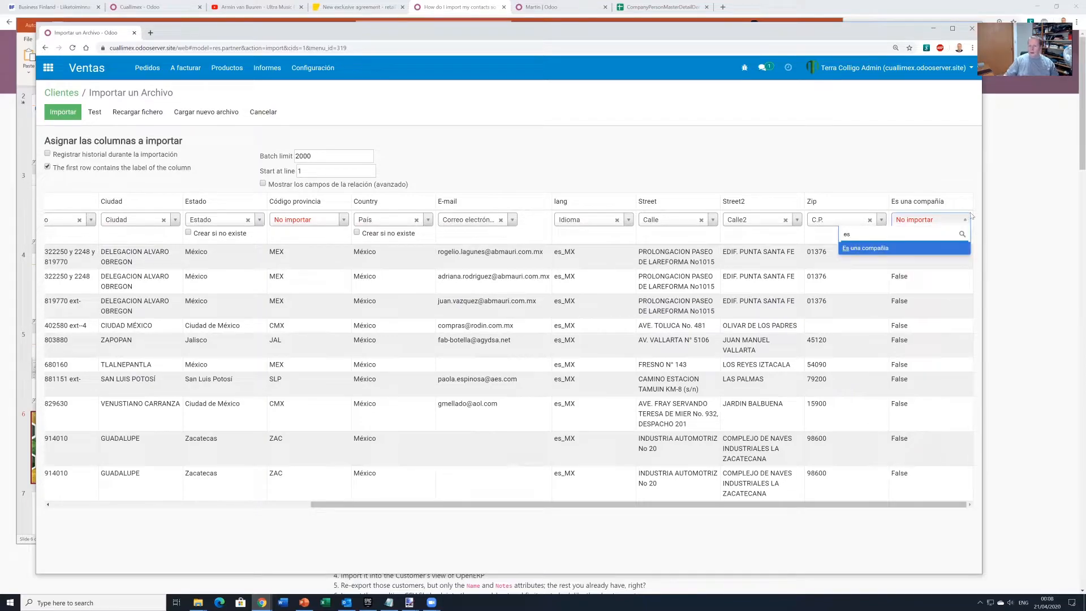
pyautogui.click(864, 250)
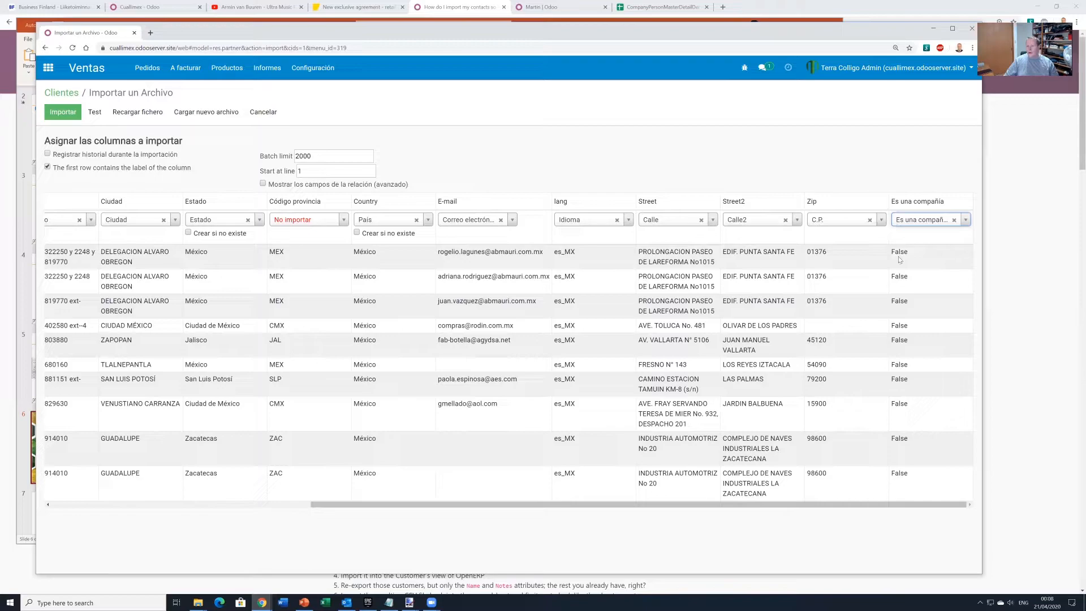
pyautogui.moveTo(892, 252); pyautogui.dragTo(910, 252)
pyautogui.click(906, 251)
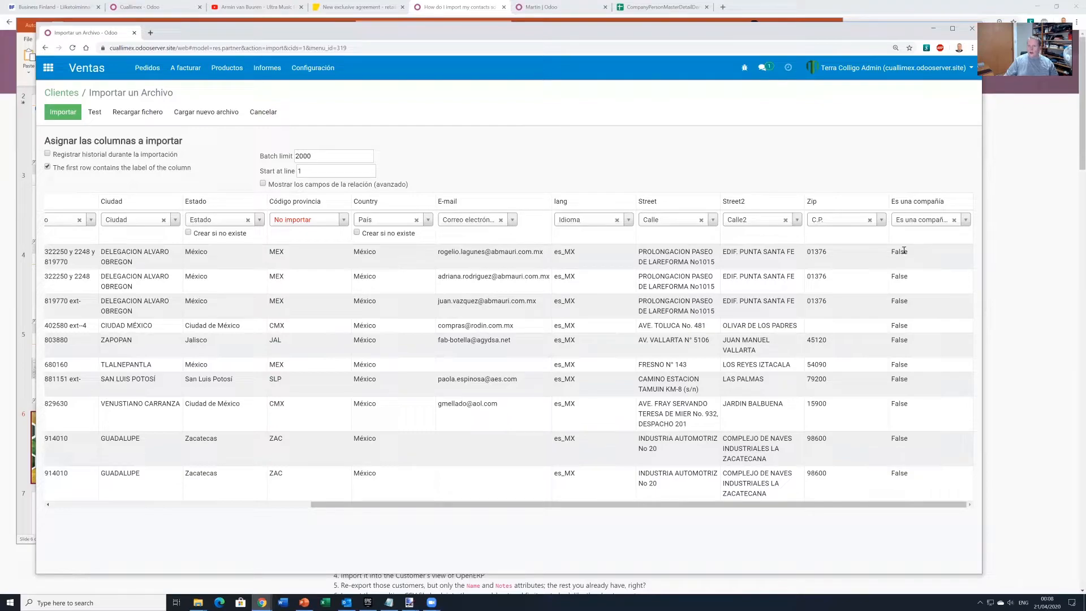
# Test the import of the contact persons and run it
pyautogui.click(289, 505)
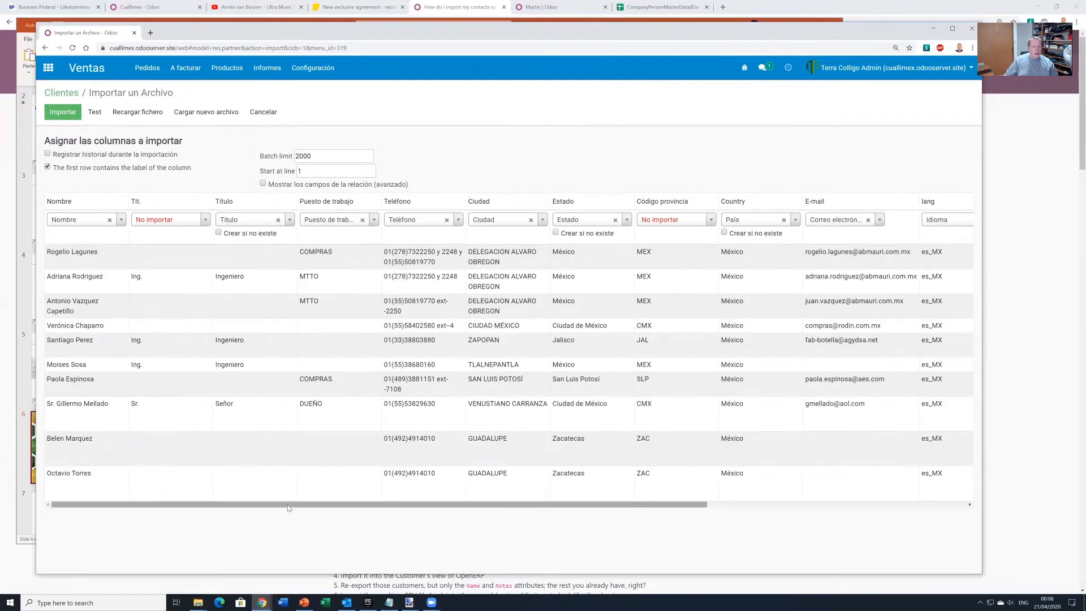
pyautogui.click(95, 111)
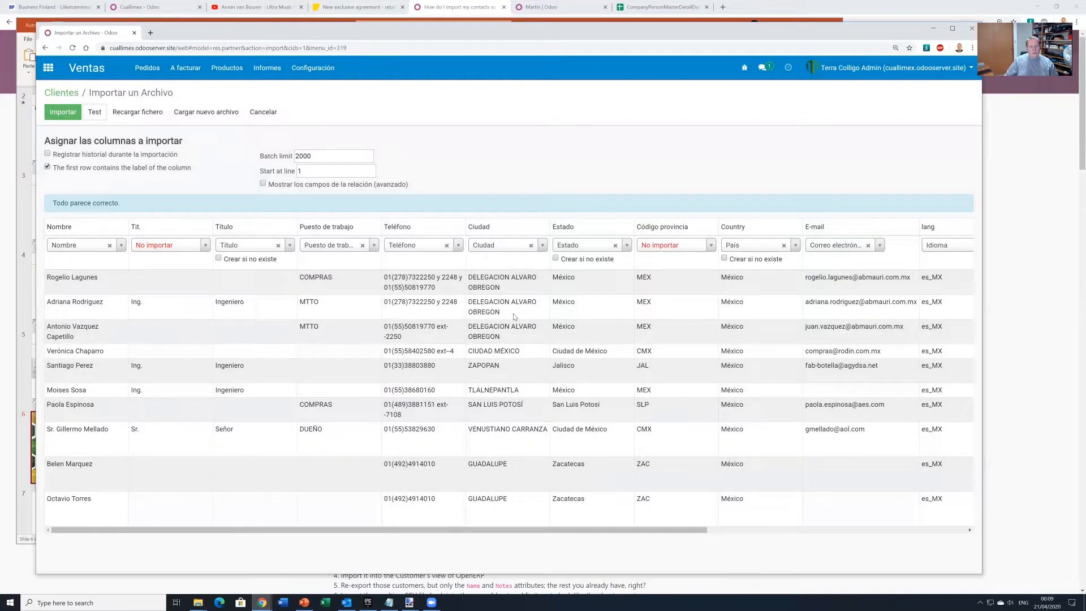
pyautogui.click(63, 112)
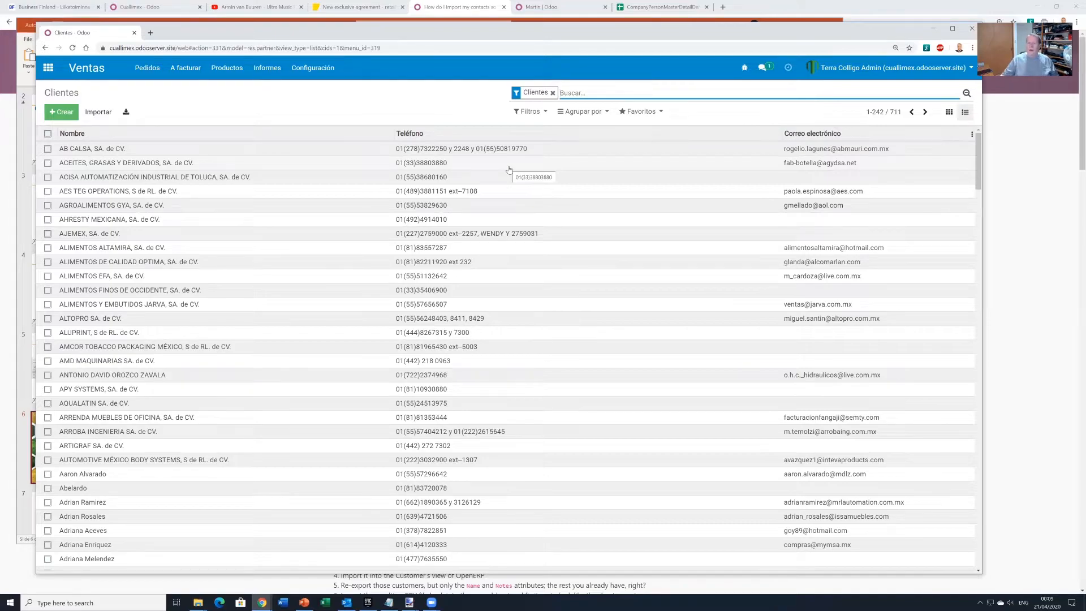
# Compare the customer list under the Individuos and Compañías filters, and leave Individuos applied alongside Clientes
pyautogui.click(523, 114)
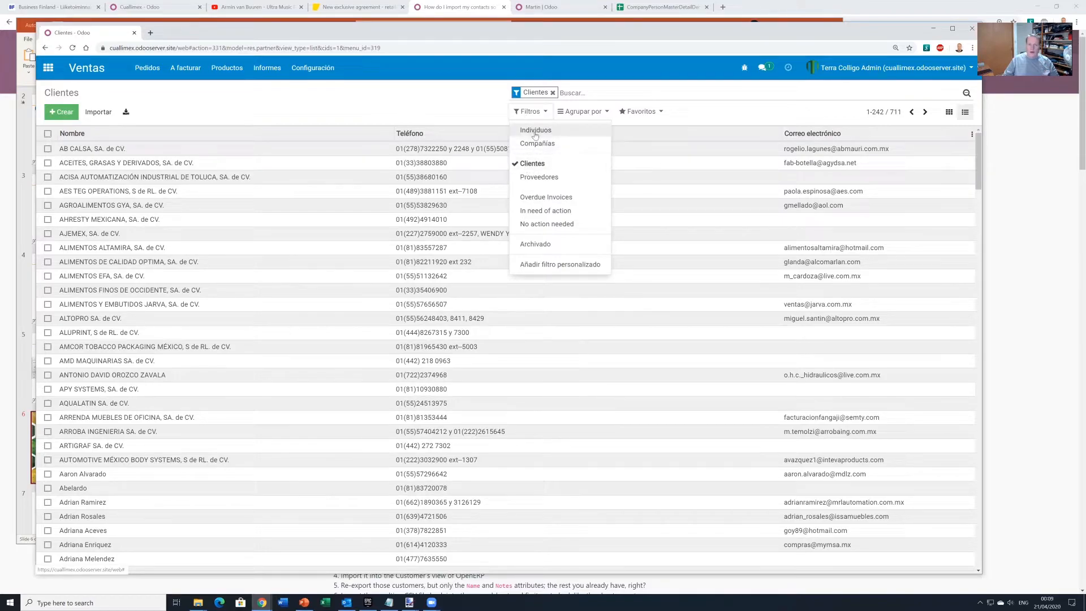
pyautogui.click(535, 131)
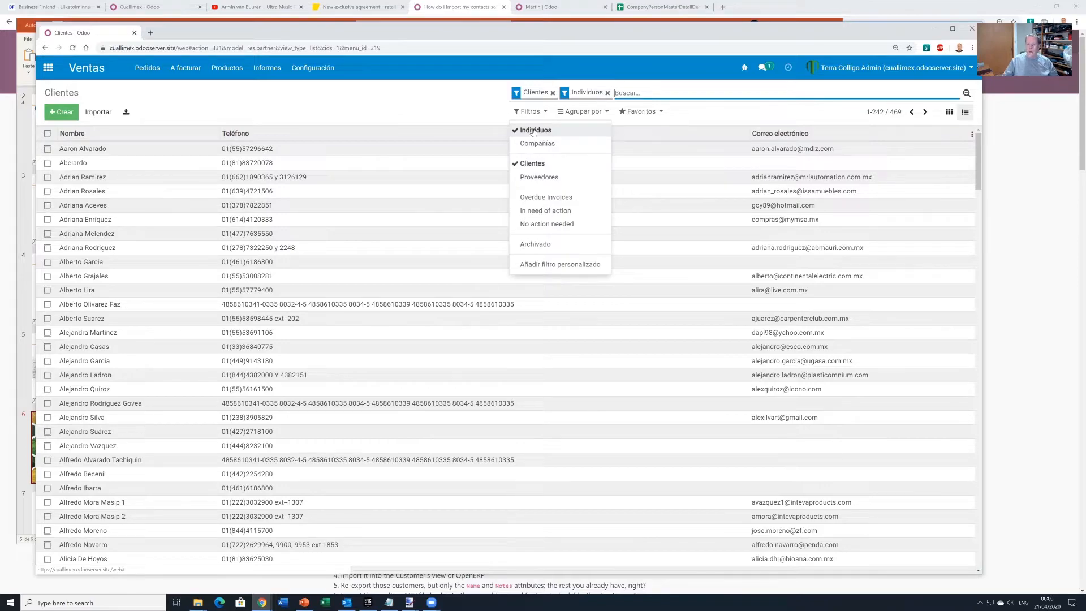
pyautogui.click(534, 131)
pyautogui.click(534, 144)
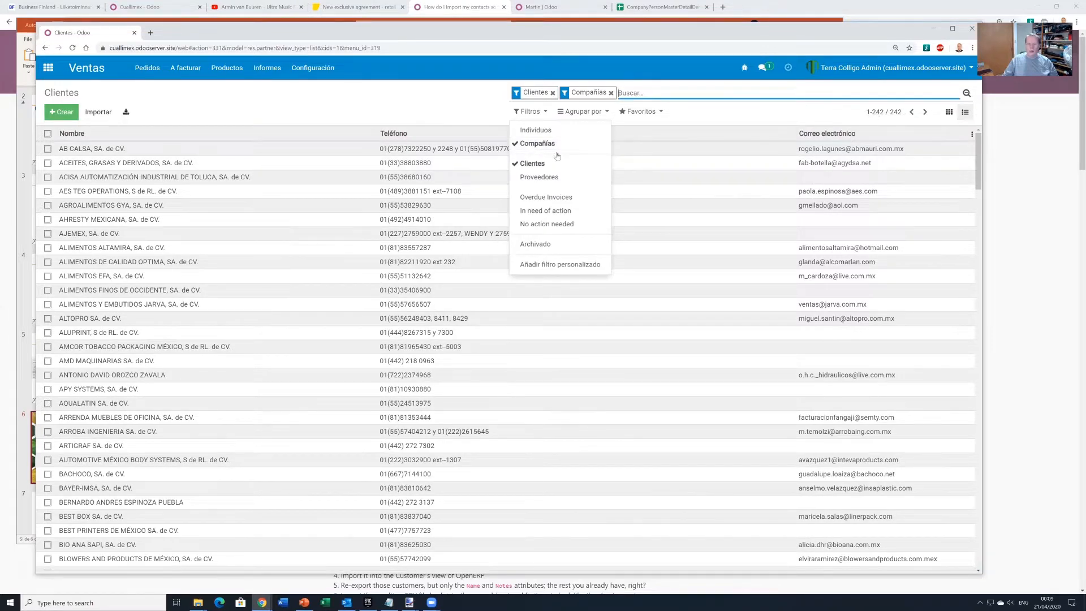
pyautogui.click(538, 143)
pyautogui.click(535, 130)
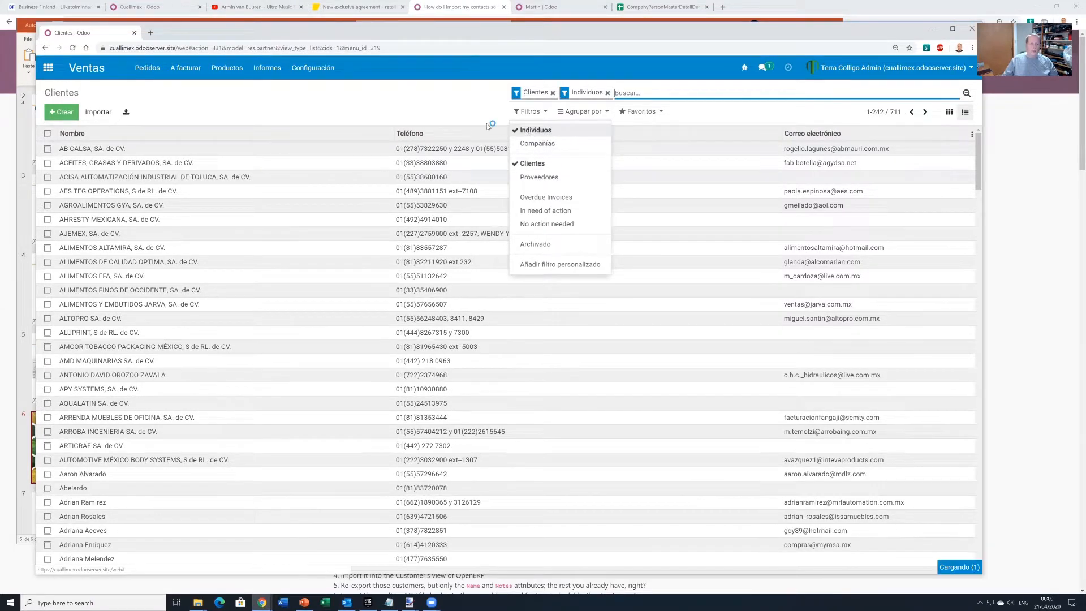
pyautogui.click(361, 100)
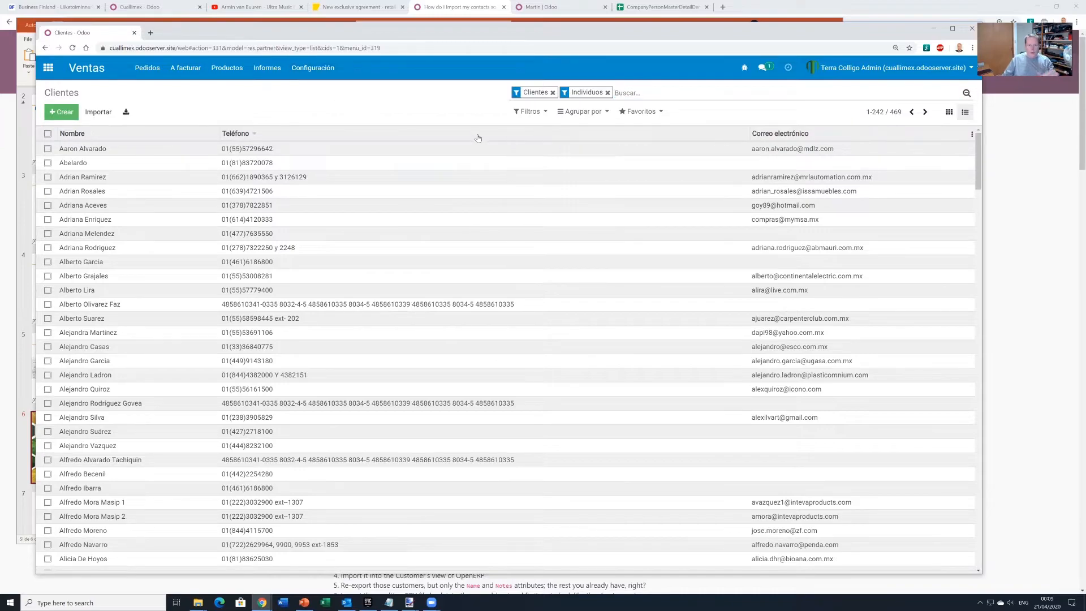
# Set the list range to 1-469 to show all the individuals on one page
pyautogui.doubleClick(882, 113)
pyautogui.write('4')
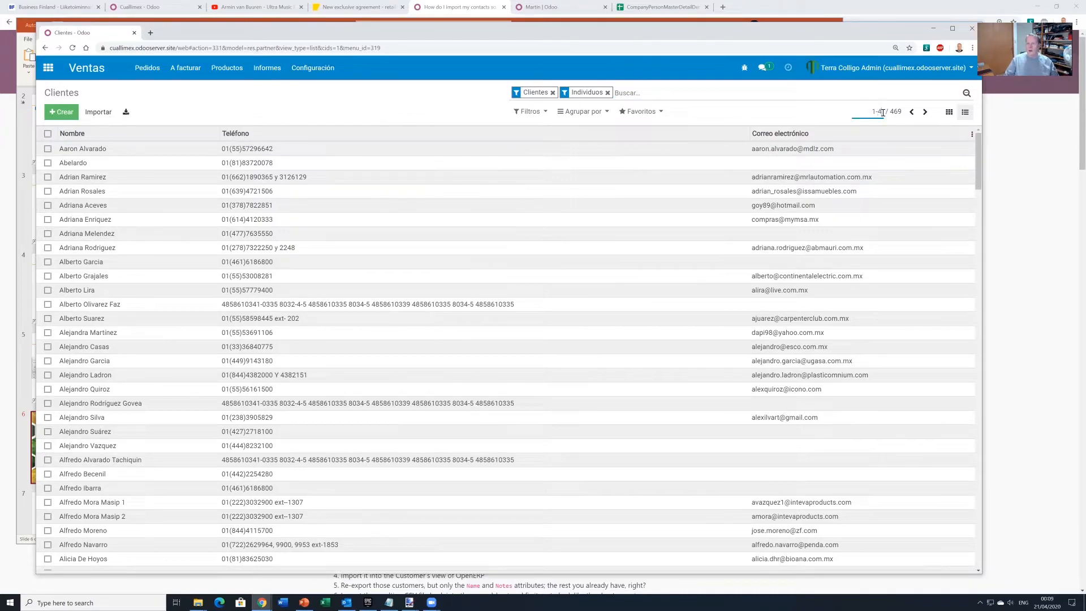
pyautogui.write('69')
pyautogui.press('Return')
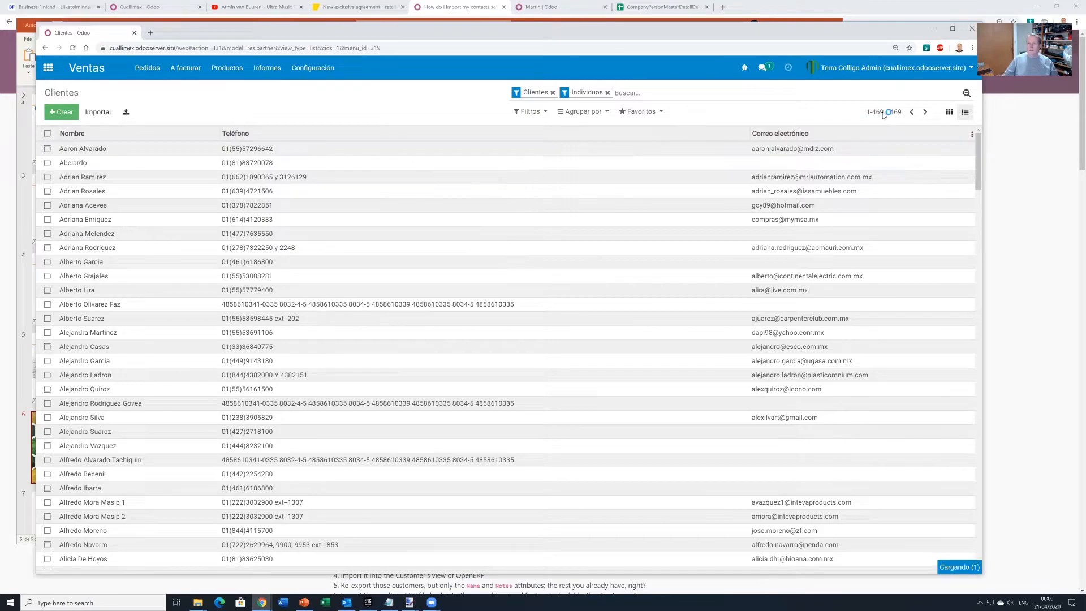
# Select all the listed individuals and open the export dialog for them
pyautogui.click(47, 134)
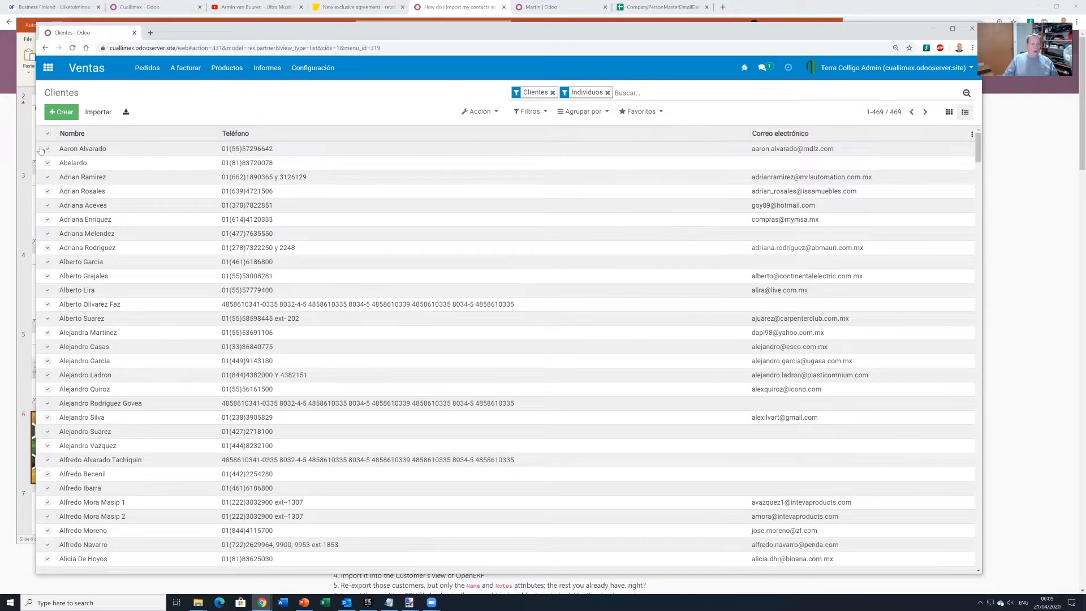
pyautogui.click(480, 113)
pyautogui.click(480, 131)
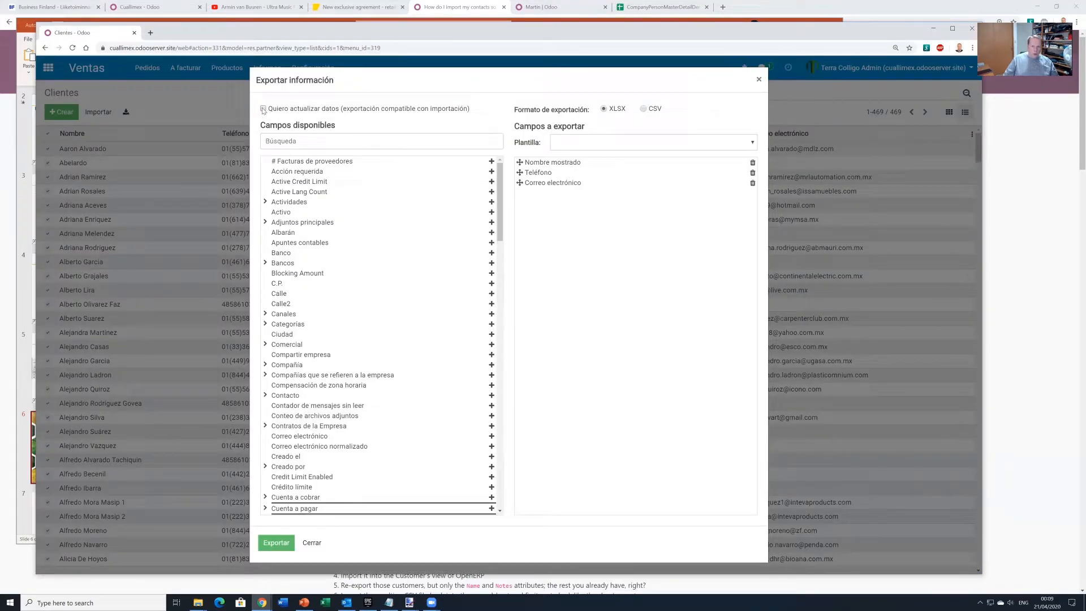
# Make the export import-compatible, add the Nombre field and remove Teléfono and Correo electrónico from the exported fields
pyautogui.click(263, 109)
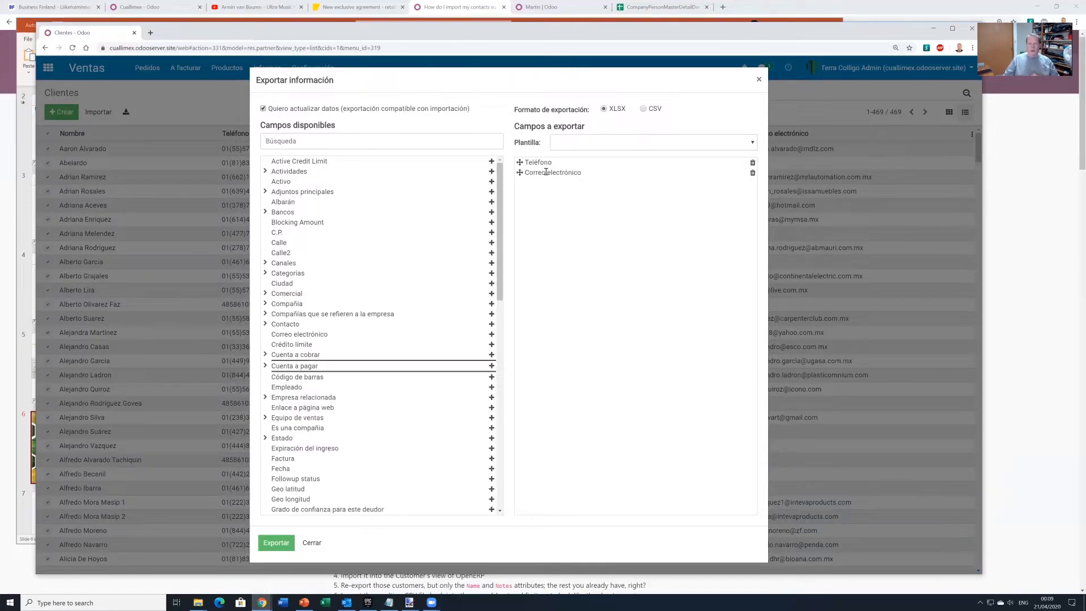
pyautogui.click(284, 140)
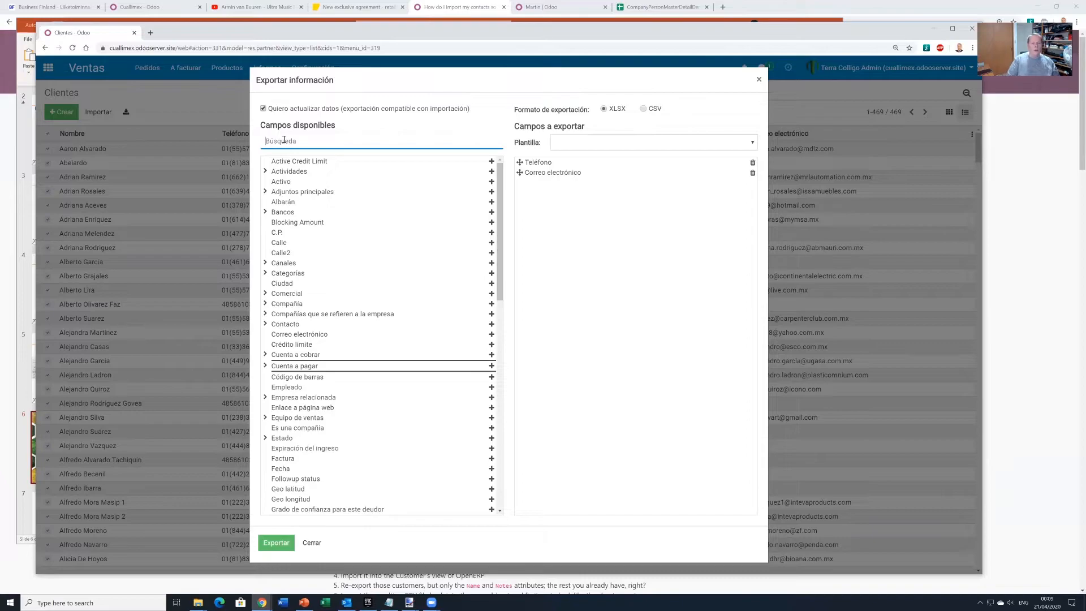
pyautogui.write('nom')
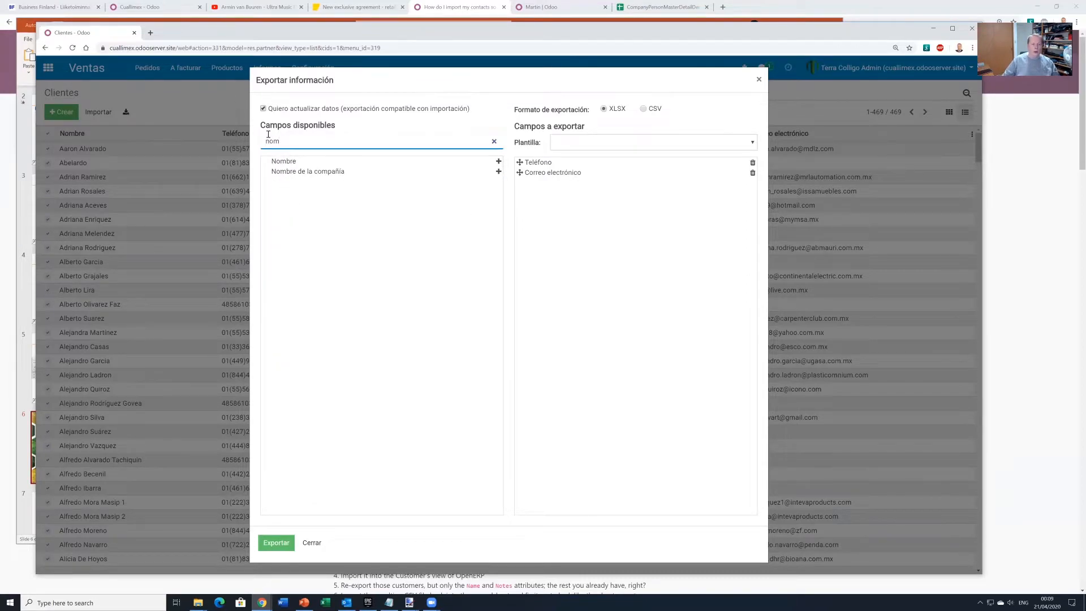
pyautogui.click(287, 163)
pyautogui.click(498, 161)
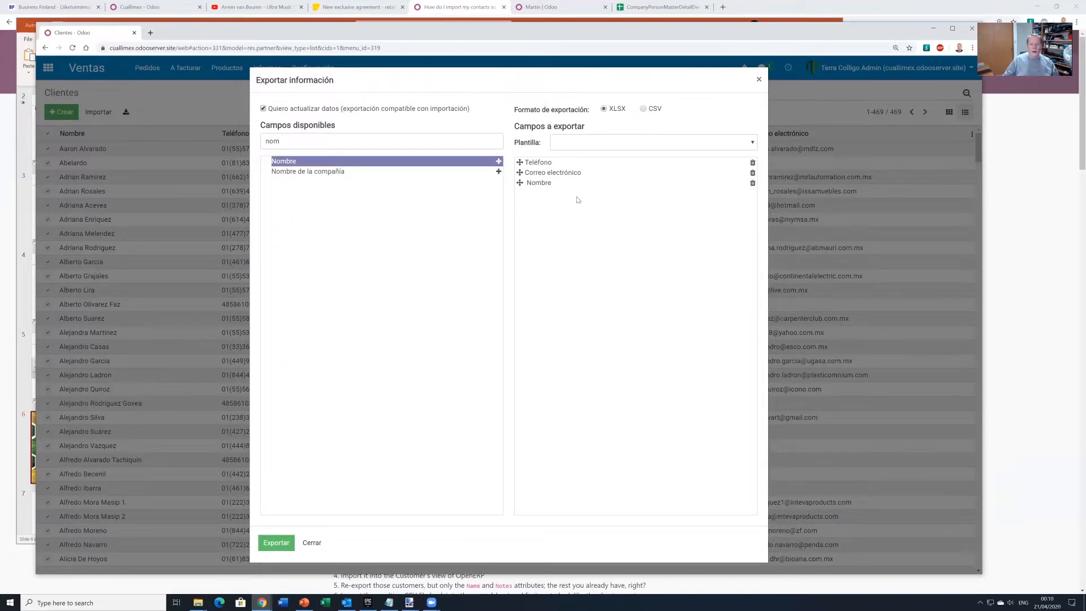
pyautogui.click(753, 173)
pyautogui.click(753, 163)
# Export the selected individuals and save the file in Downloads as Exported persons
pyautogui.click(276, 542)
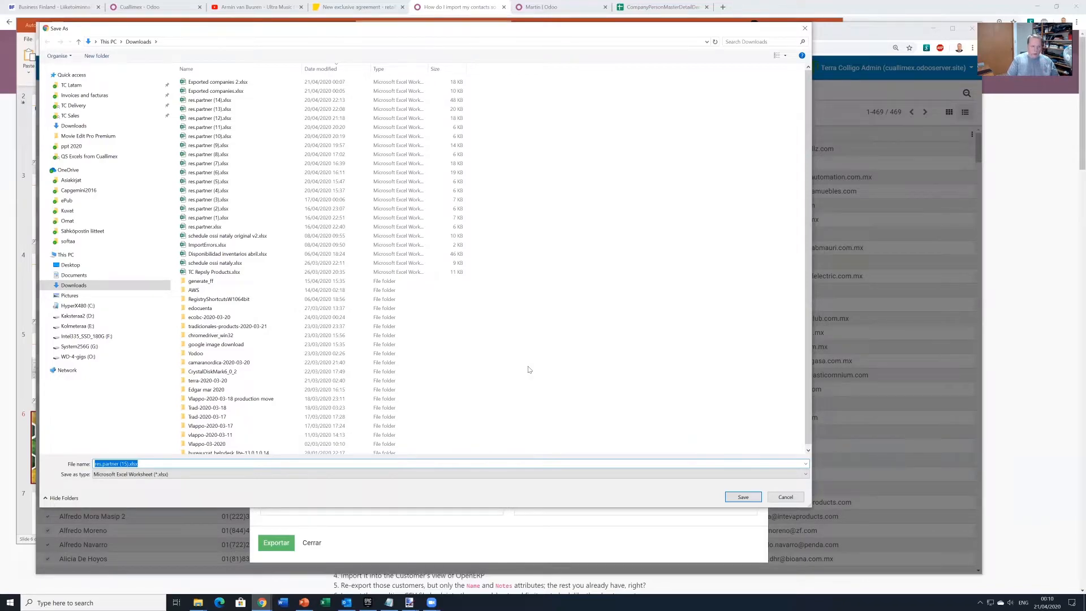
pyautogui.write('Exported persons')
pyautogui.press('Return')
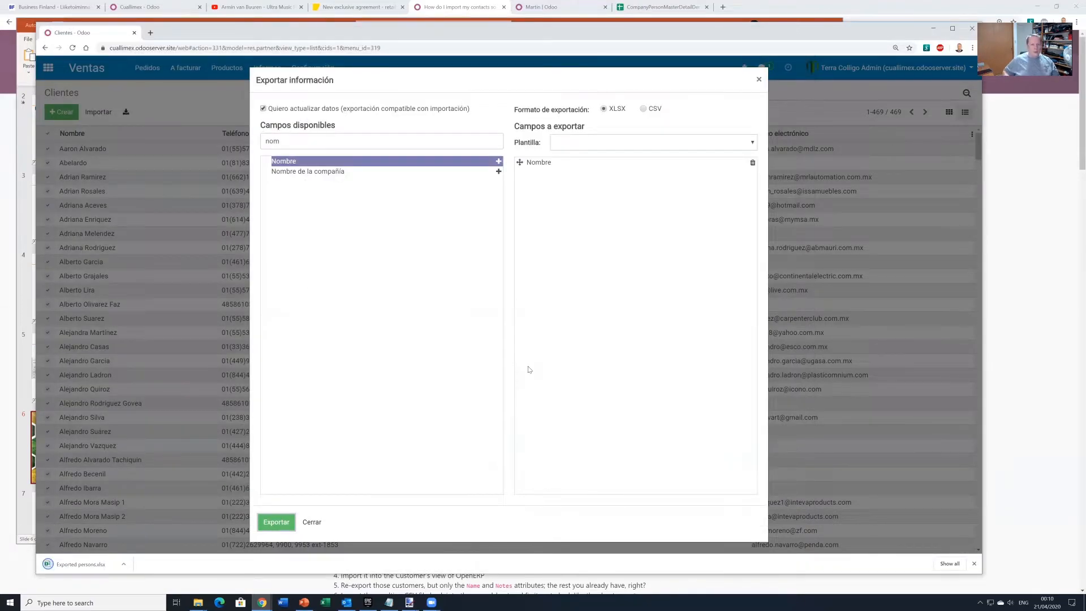
# Open the downloaded Exported persons.xlsx for editing and widen its id and name columns
pyautogui.click(107, 560)
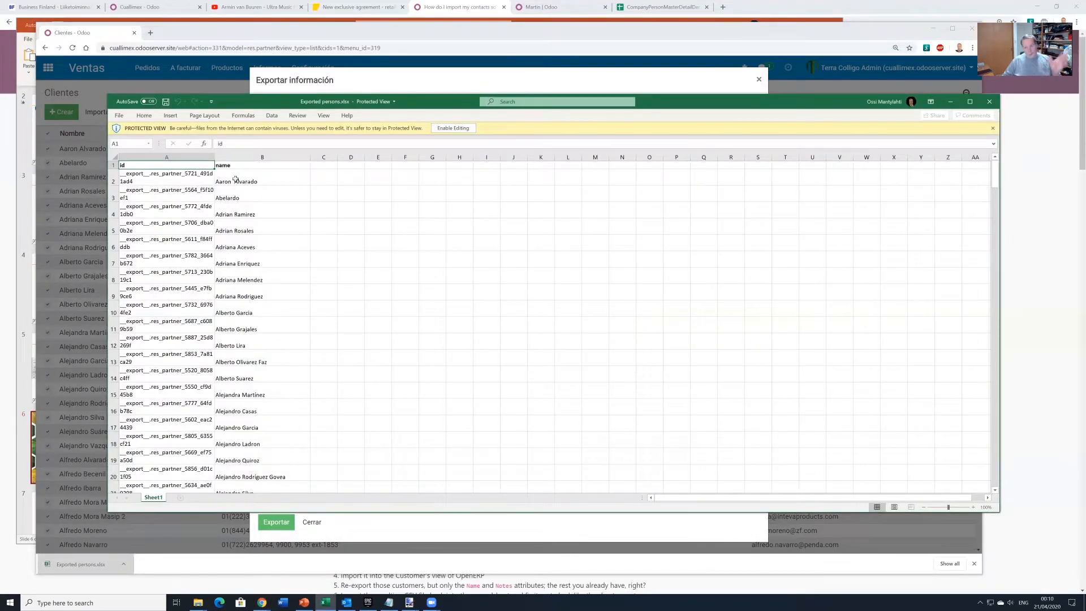
pyautogui.click(453, 128)
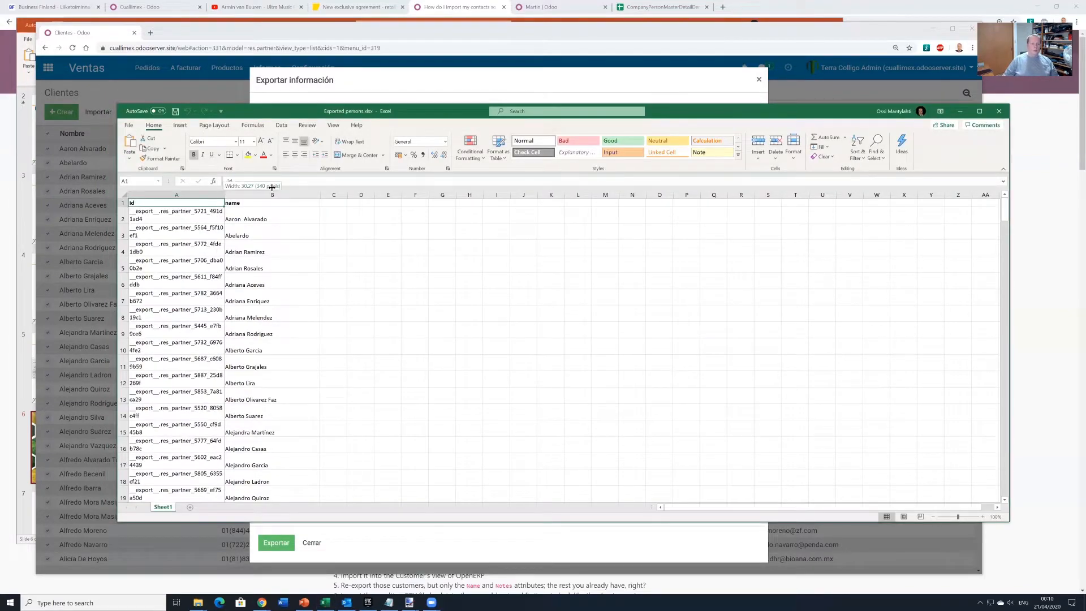
pyautogui.doubleClick(222, 194)
pyautogui.moveTo(368, 195); pyautogui.dragTo(422, 194)
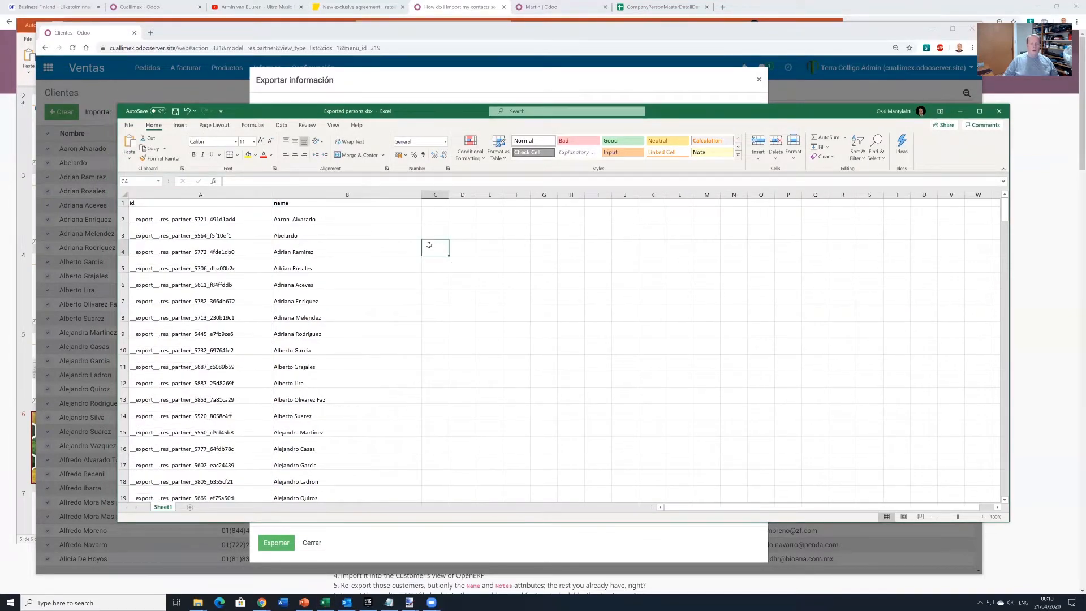
# Turn off text wrapping for the whole sheet and widen the empty column C
pyautogui.click(328, 219)
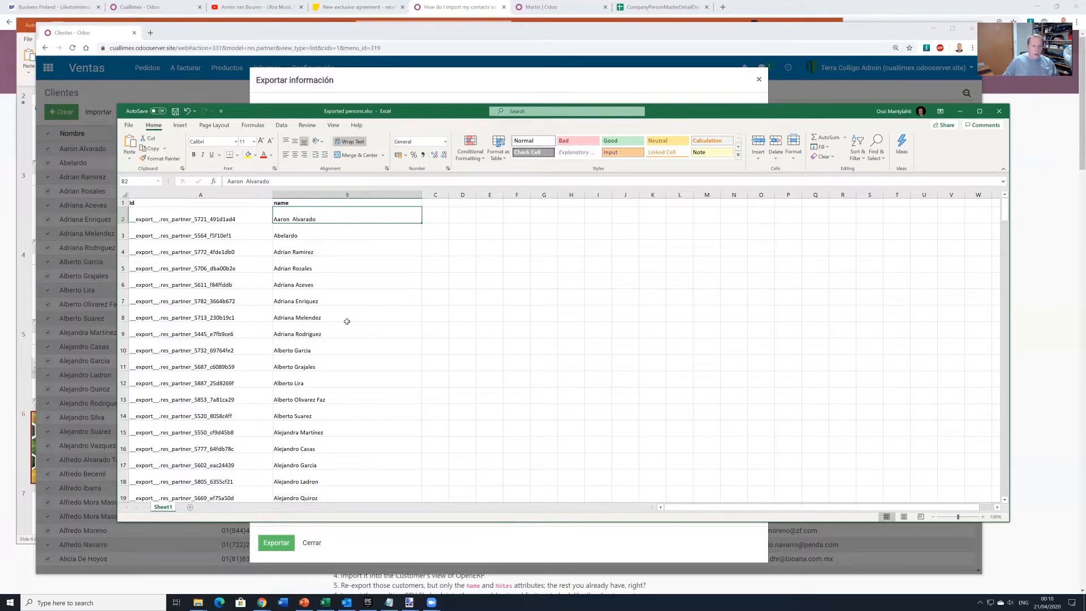
pyautogui.click(125, 195)
pyautogui.click(404, 236)
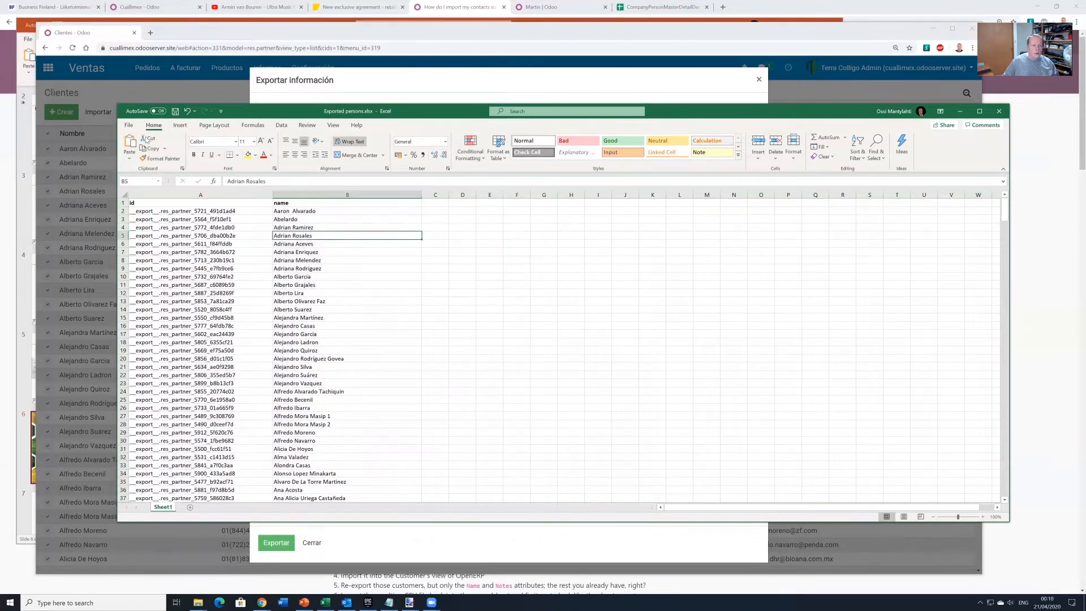
pyautogui.click(498, 277)
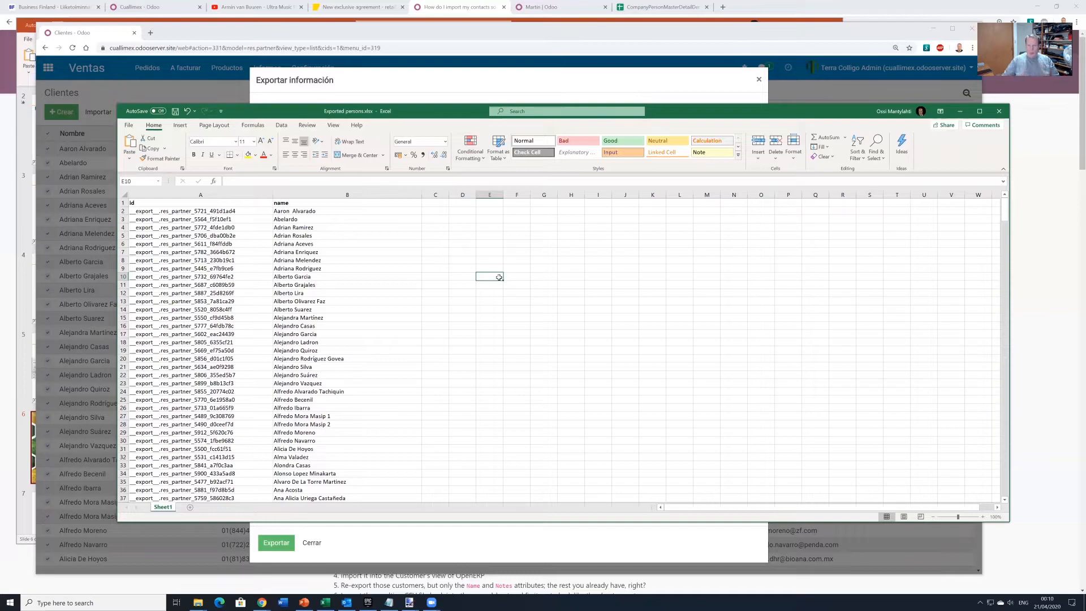
pyautogui.moveTo(449, 194); pyautogui.dragTo(546, 195)
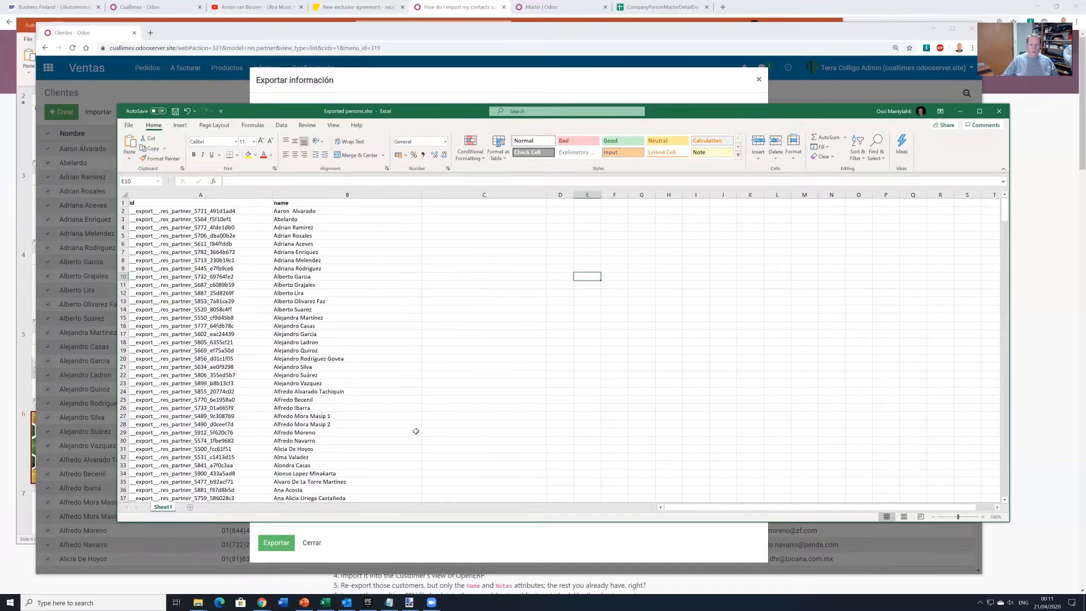
# Open Contactos_Cuallimex - cleanup v4.xlsx from the QS Excels from Cuallimex folder and sort it by Nombre from A to Z
pyautogui.click(198, 602)
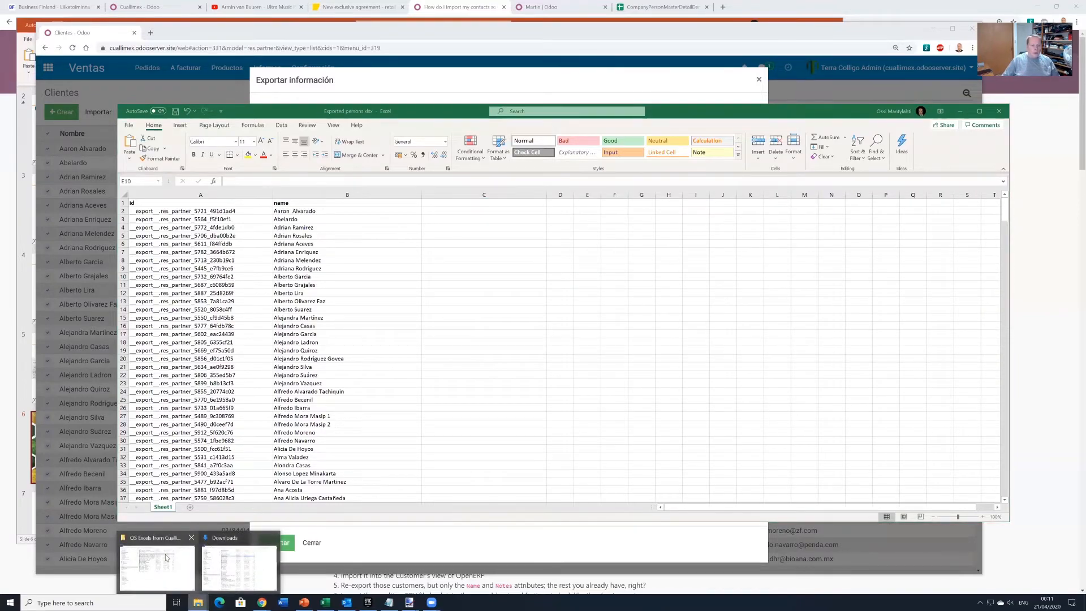
pyautogui.click(166, 558)
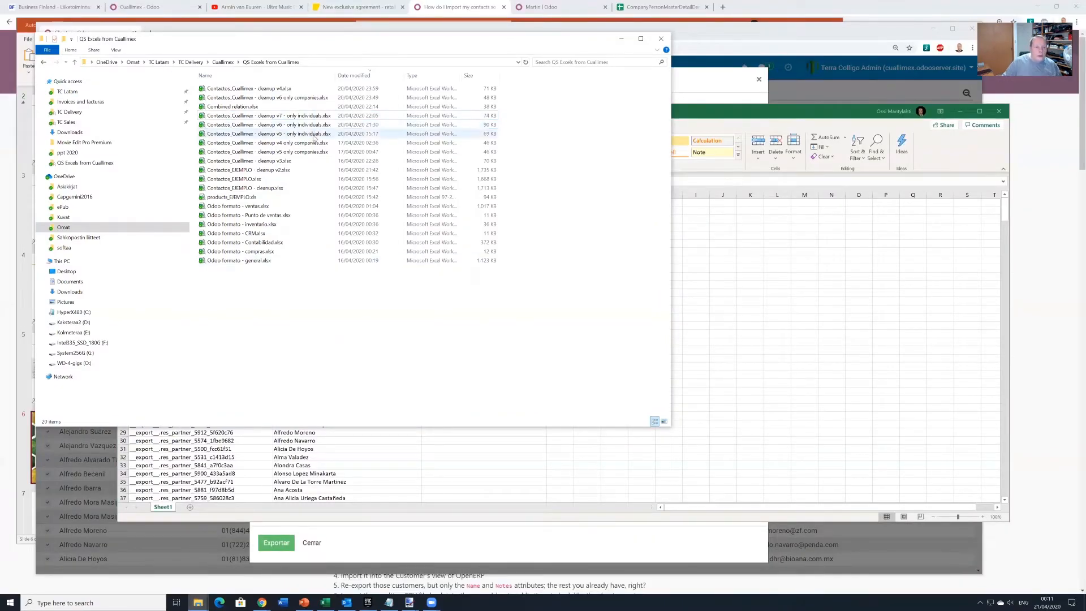
pyautogui.doubleClick(288, 91)
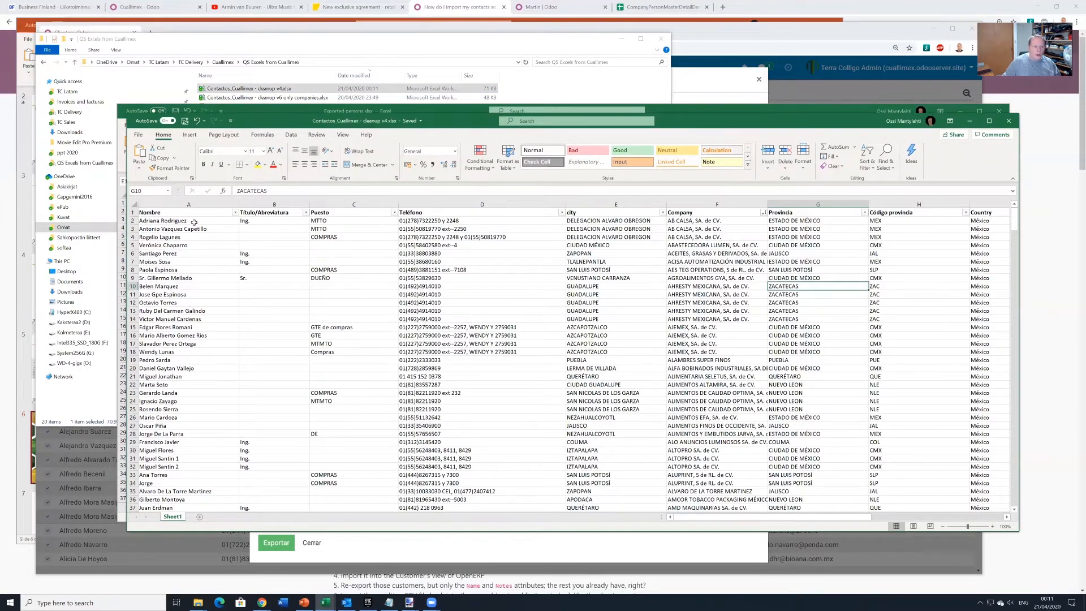
pyautogui.click(235, 213)
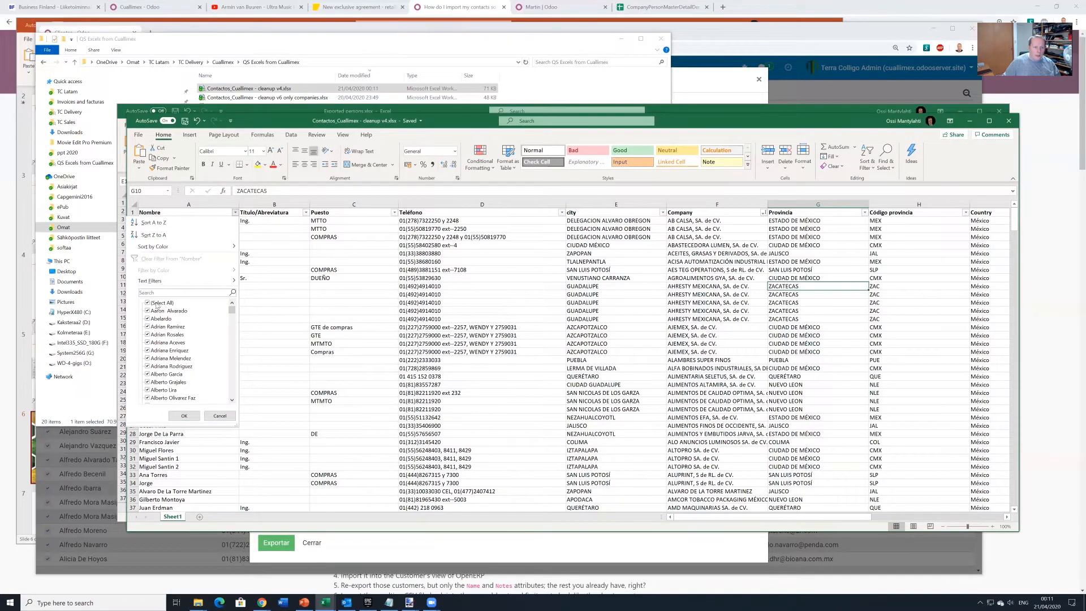
pyautogui.click(154, 223)
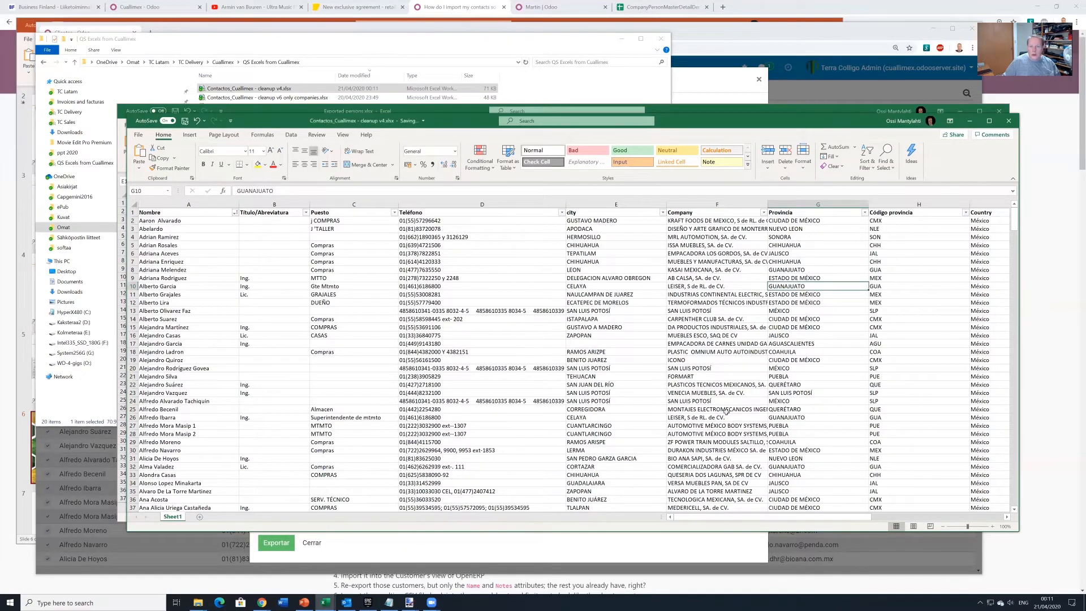
# Hide columns B to E so that Company sits directly beside Nombre
pyautogui.moveTo(613, 204); pyautogui.dragTo(254, 205)
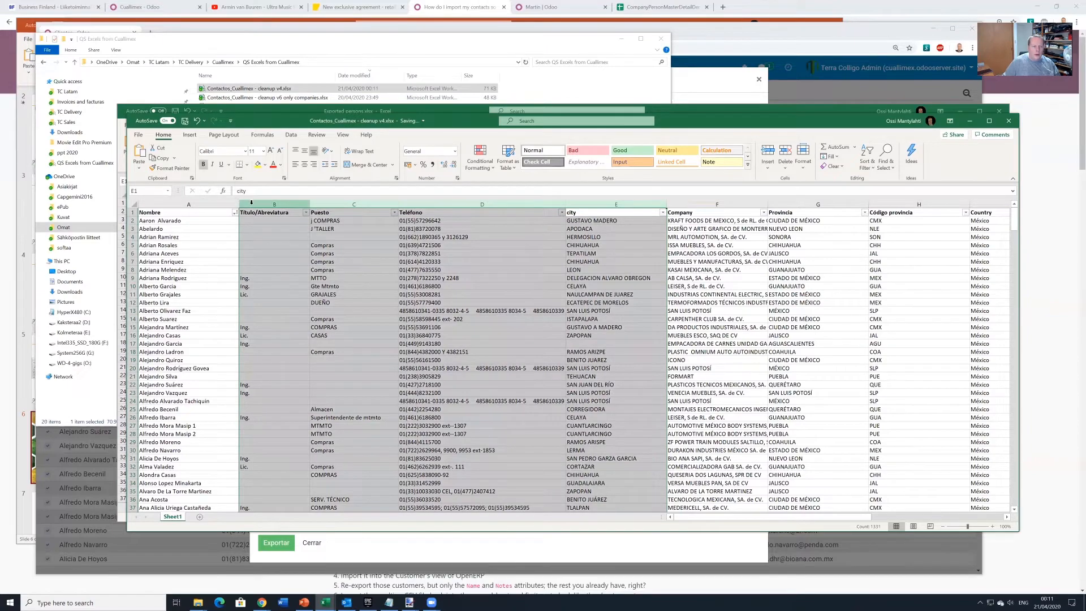
pyautogui.rightClick(254, 204)
pyautogui.click(273, 339)
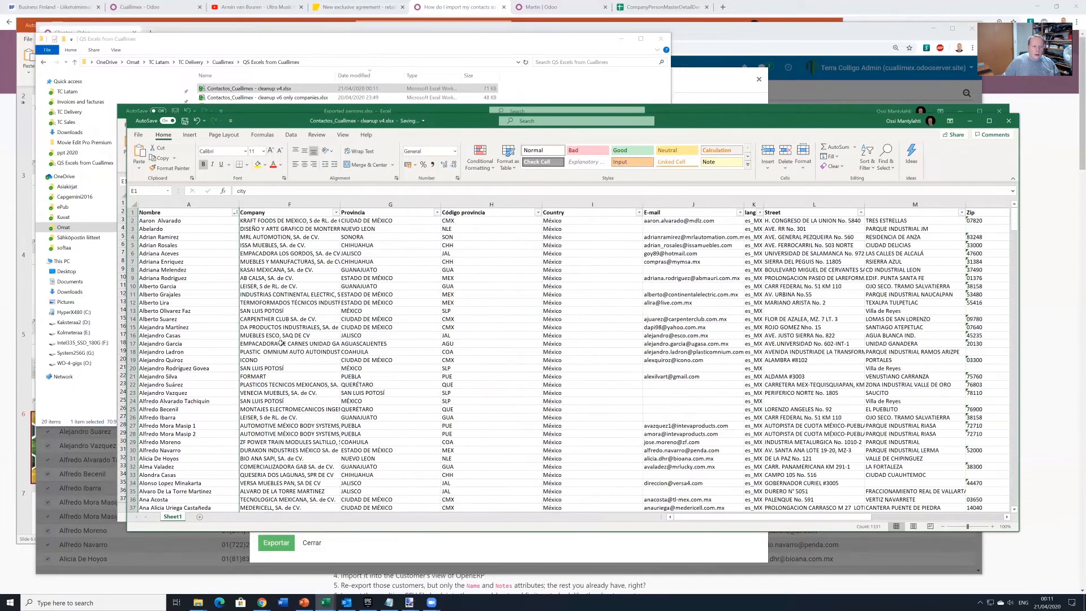
pyautogui.click(279, 260)
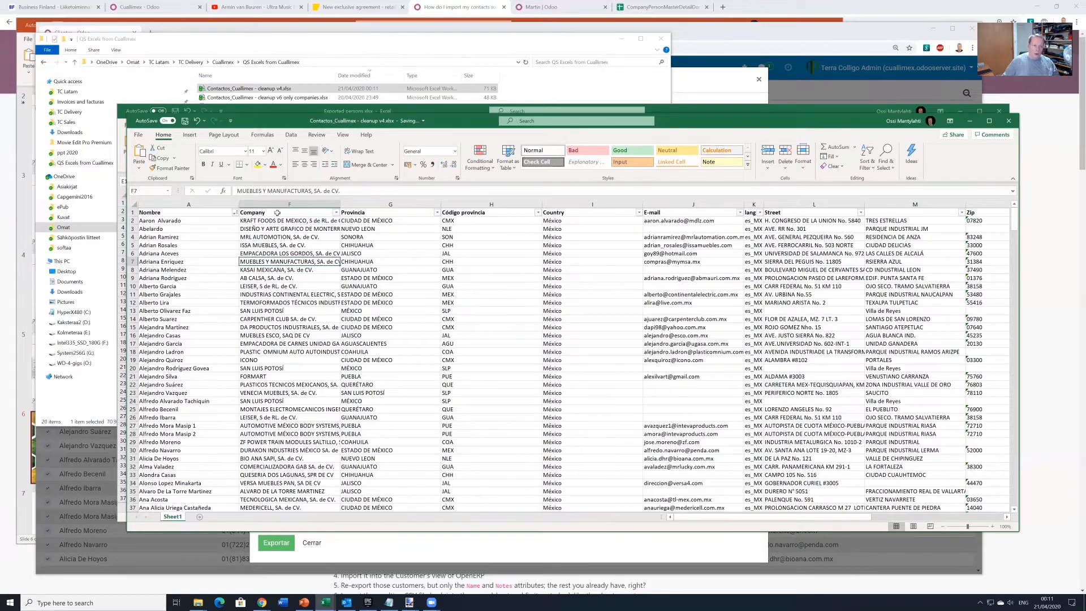
# Copy the whole Company column into column C of Exported persons.xlsx
pyautogui.moveTo(288, 203); pyautogui.dragTo(128, 204)
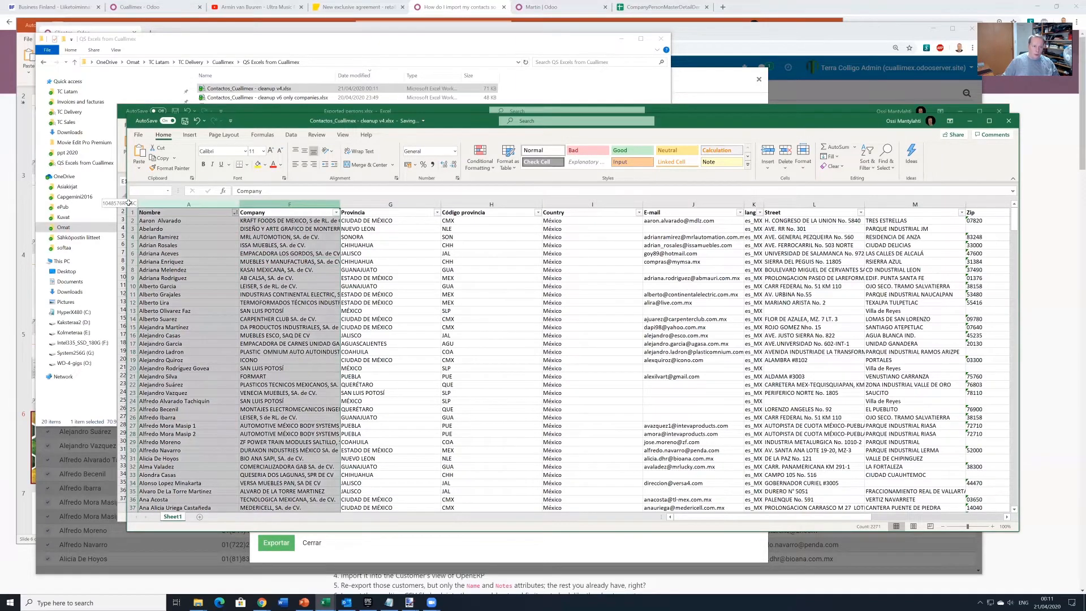
pyautogui.click(255, 276)
pyautogui.click(252, 203)
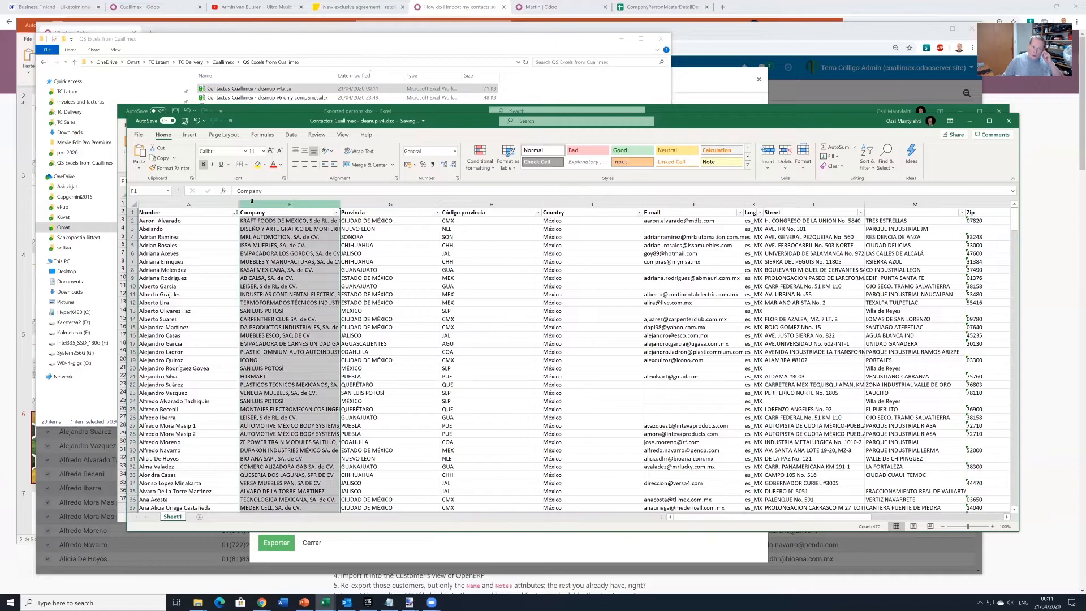
pyautogui.hotkey('ctrl', 'c')
pyautogui.hotkey('alt', 'Tab')
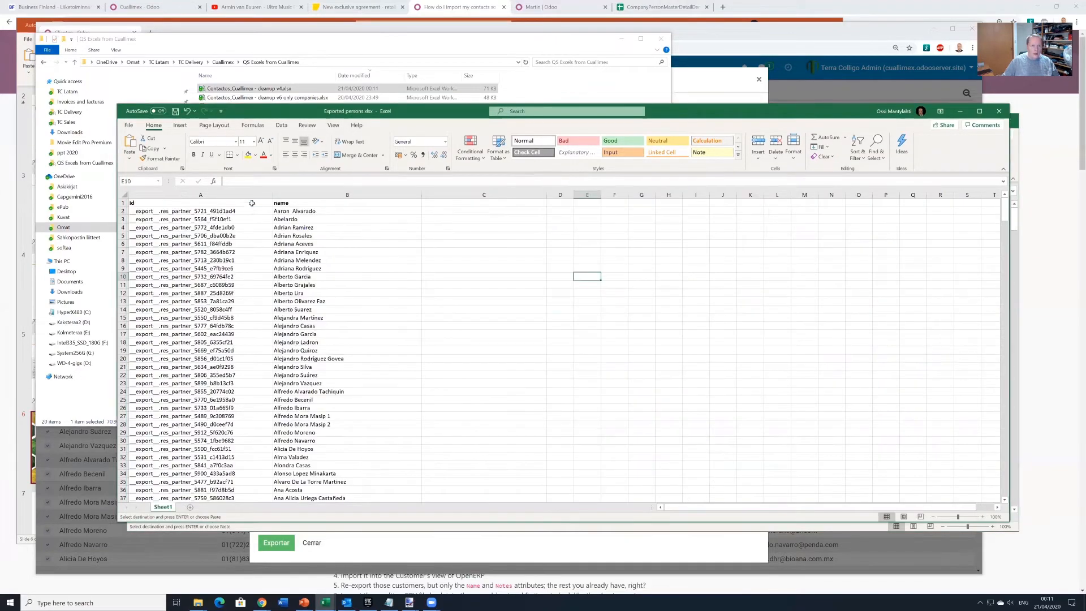
pyautogui.click(487, 195)
pyautogui.hotkey('ctrl', 'v')
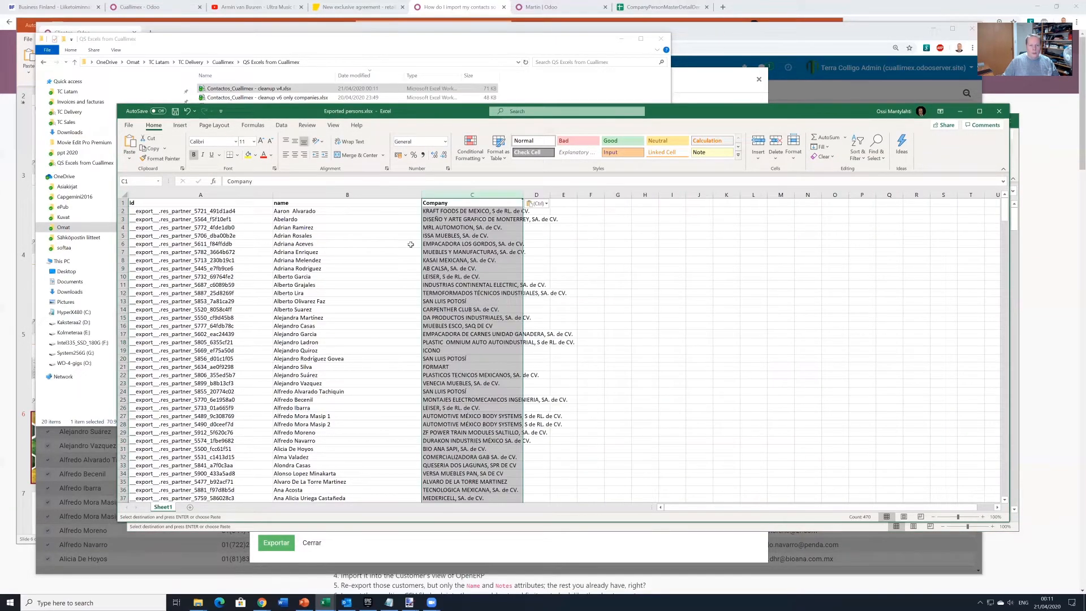
# Widen the Company column to fit its names and enlarge the empty column D
pyautogui.click(595, 268)
pyautogui.doubleClick(523, 195)
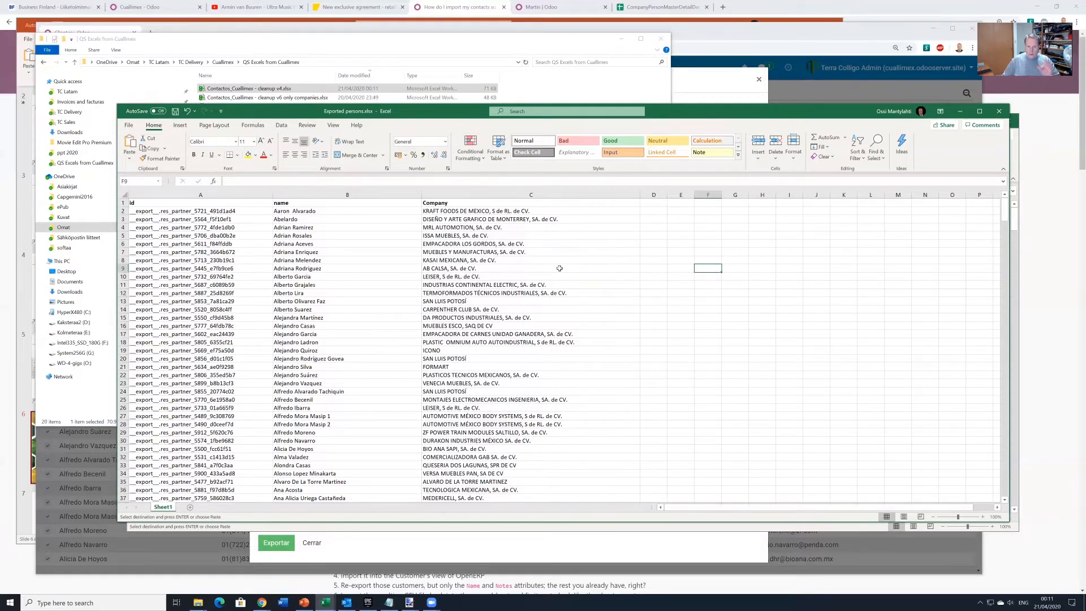
pyautogui.moveTo(665, 195); pyautogui.dragTo(743, 195)
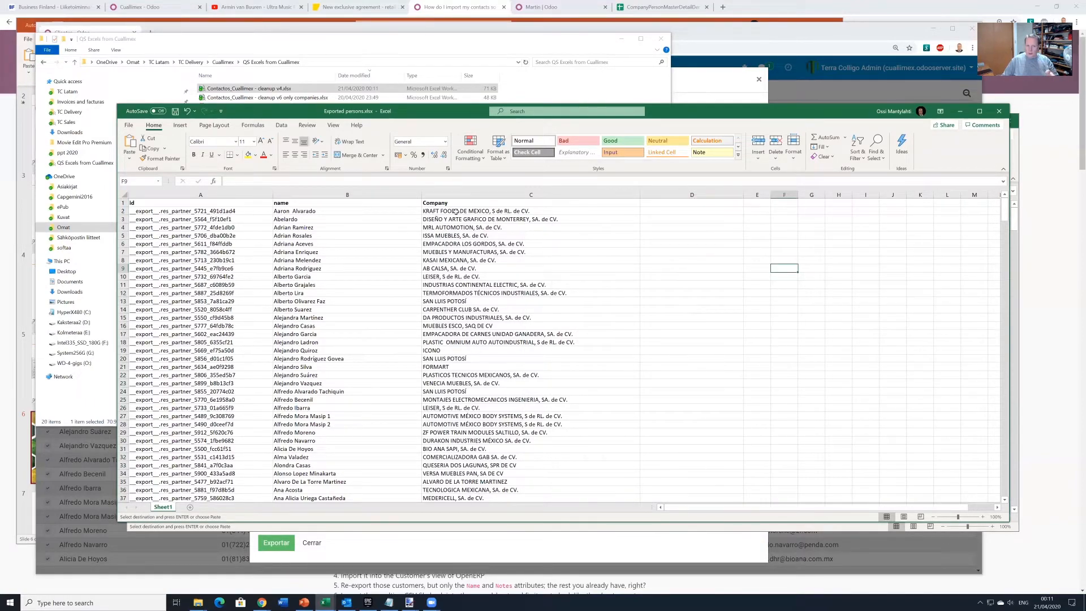
# Copy the text "Related Company/External ID" from the Notepad notes into cell D1 as the column header
pyautogui.click(647, 202)
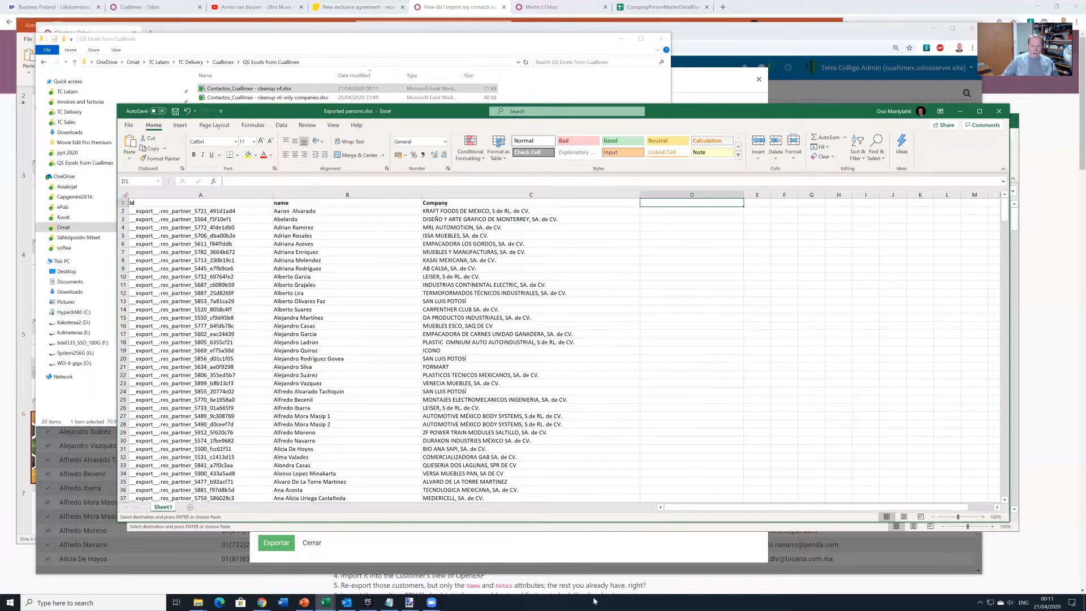
pyautogui.click(388, 602)
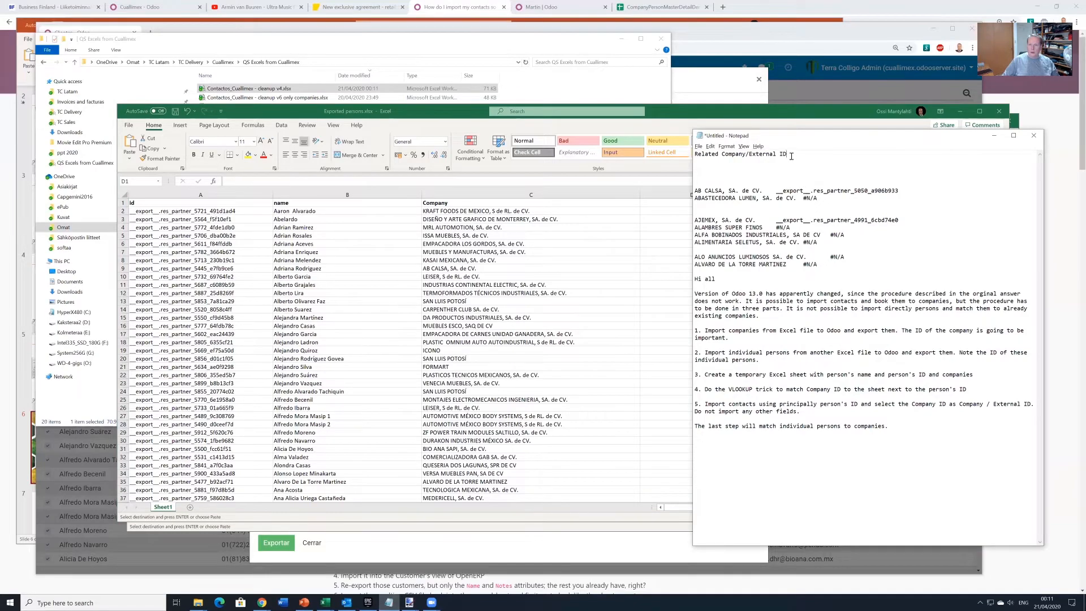
pyautogui.moveTo(791, 156); pyautogui.dragTo(694, 156)
pyautogui.hotkey('ctrl', 'c')
pyautogui.click(668, 205)
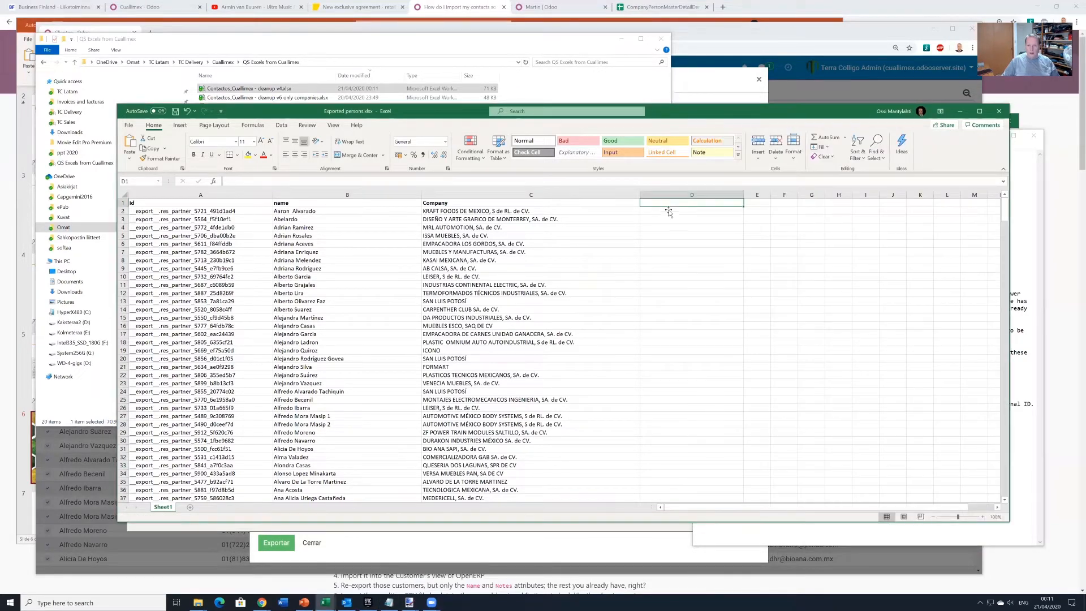
pyautogui.hotkey('ctrl', 'v')
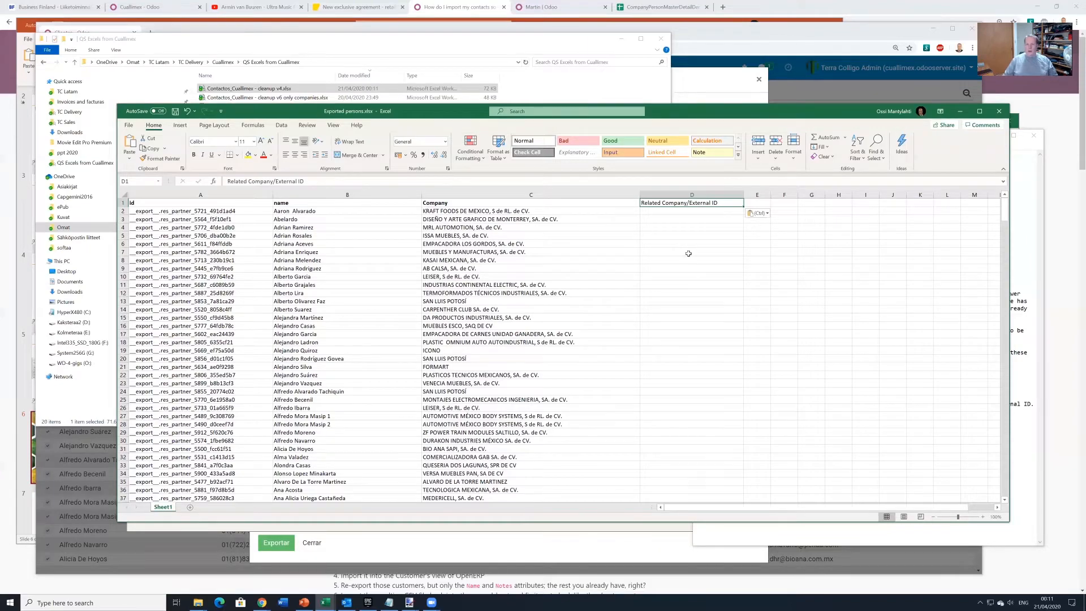
# Add a second sheet to the Exported persons workbook and widen its columns A and B
pyautogui.click(190, 507)
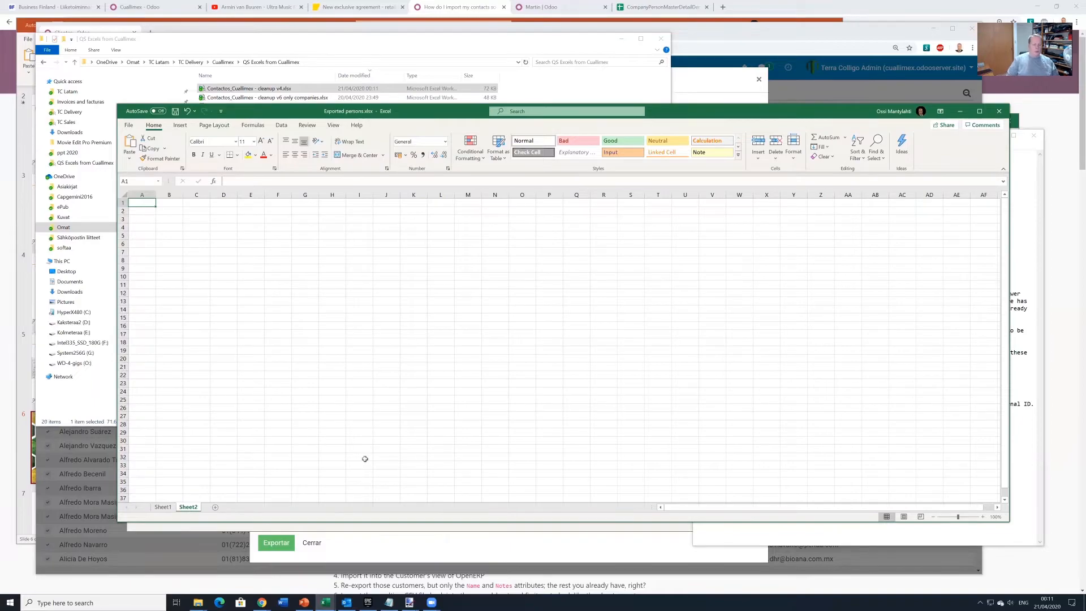
pyautogui.click(148, 196)
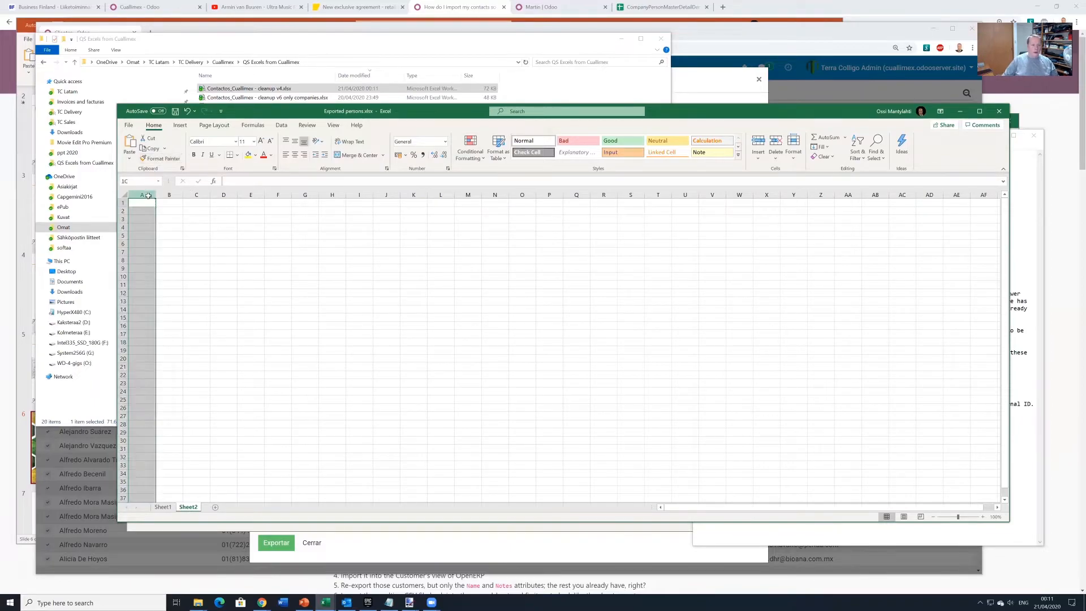
pyautogui.moveTo(155, 195); pyautogui.dragTo(258, 197)
pyautogui.click(321, 246)
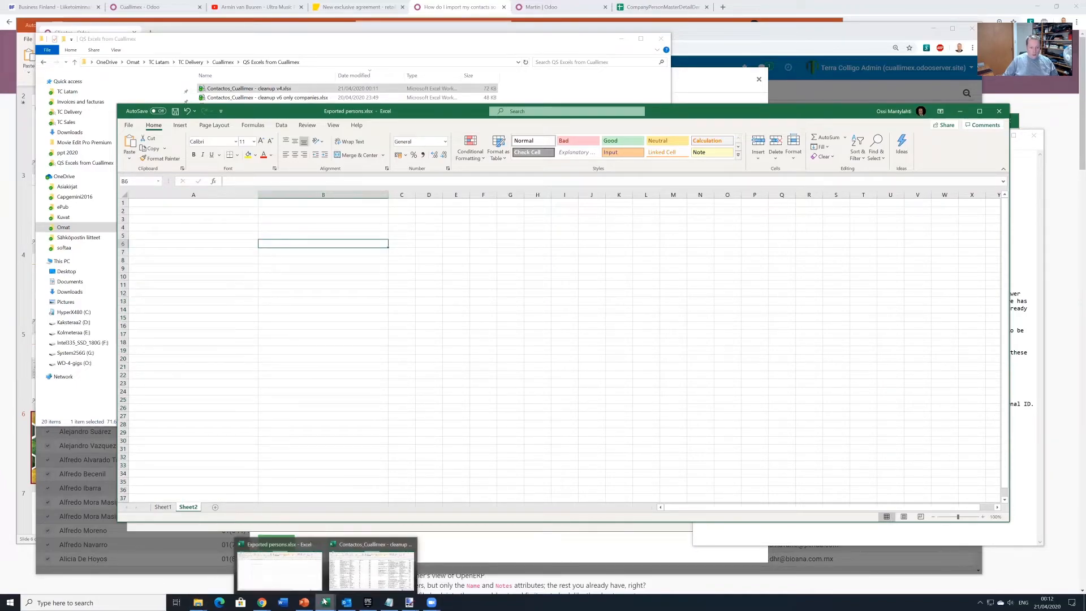
# Open Exported companies 2.xlsx from Downloads and copy its id and name columns into Sheet2 of Exported persons, starting at A1
pyautogui.moveTo(198, 601)
pyautogui.click(223, 565)
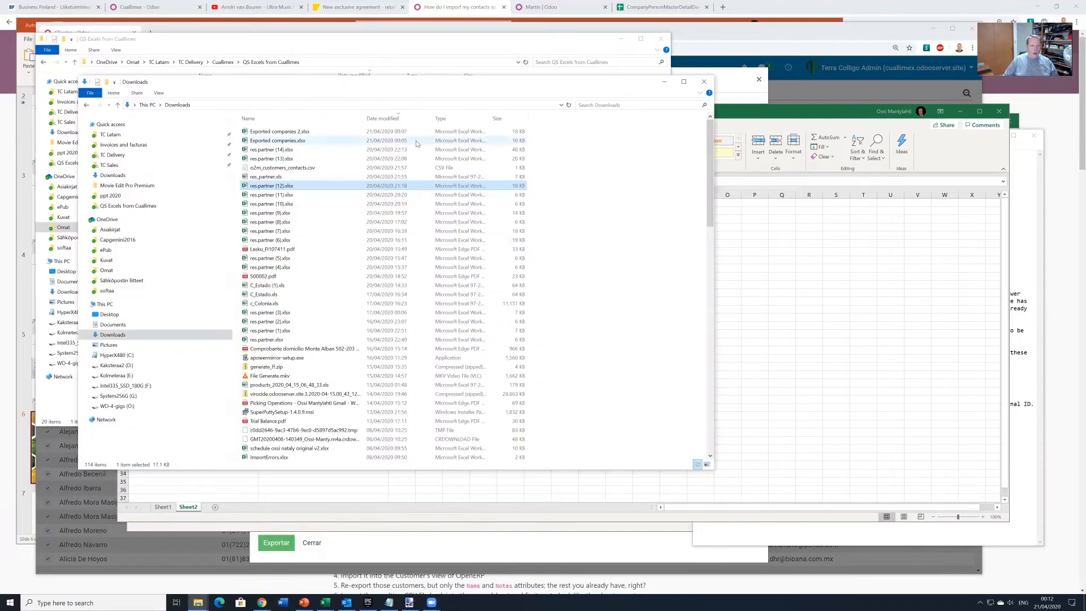
pyautogui.doubleClick(297, 132)
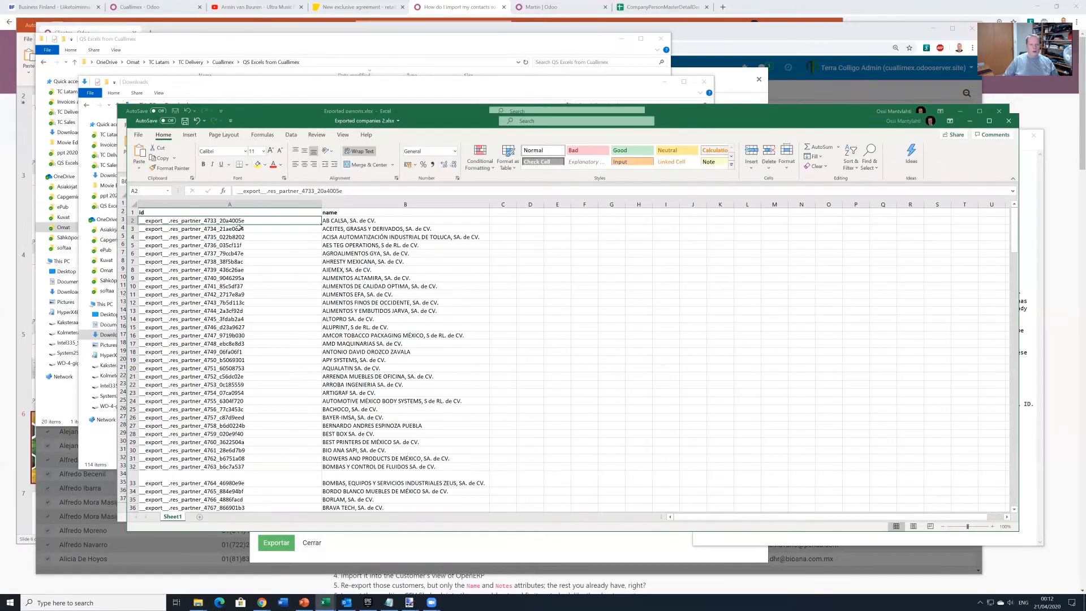
pyautogui.click(359, 211)
pyautogui.hotkey('ctrl', 'a')
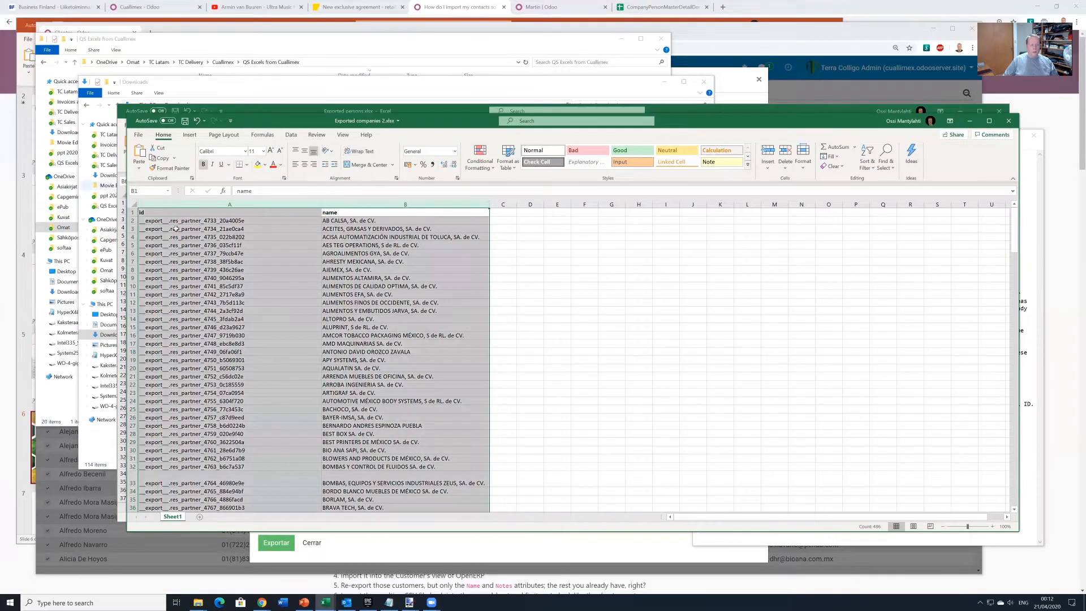
pyautogui.hotkey('ctrl', 'c')
pyautogui.hotkey('alt', 'Tab')
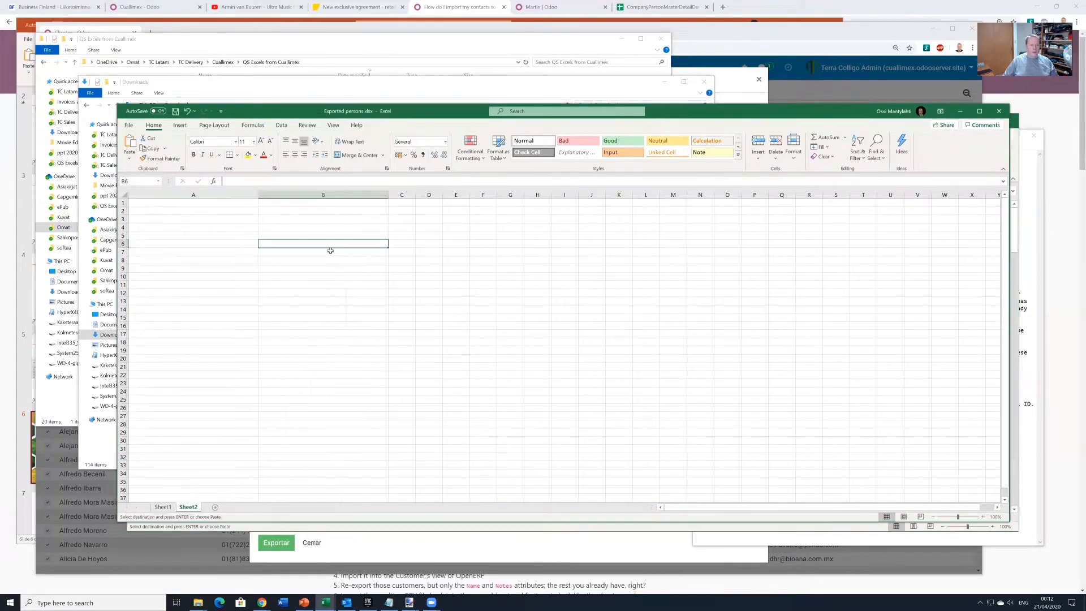
pyautogui.click(172, 204)
pyautogui.hotkey('ctrl', 'v')
pyautogui.click(552, 333)
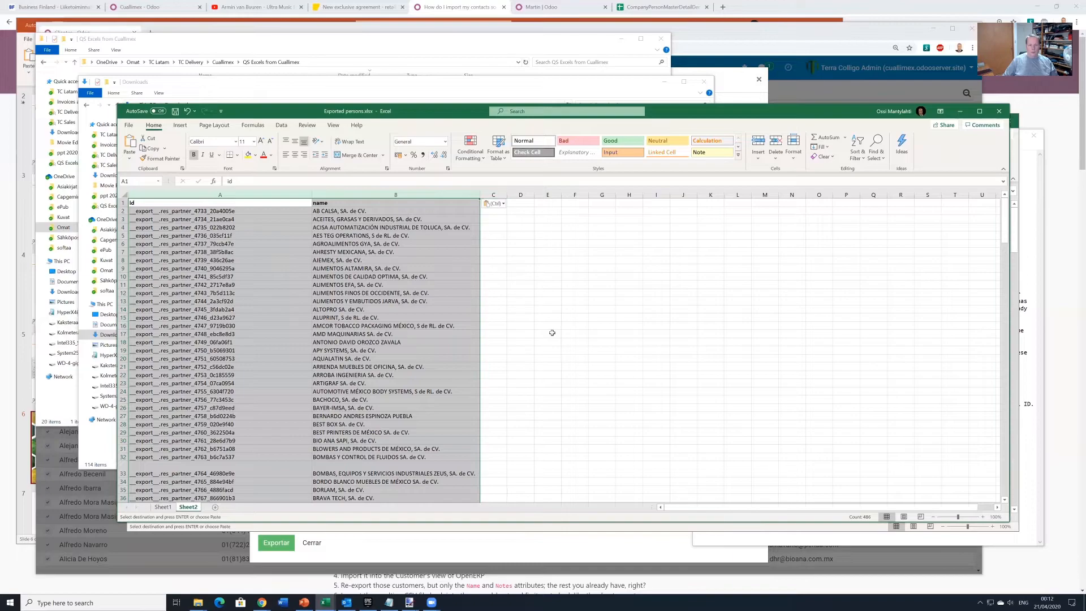
# Make the "Related Company/External ID" header in cell D1 of Sheet1 bold
pyautogui.click(164, 507)
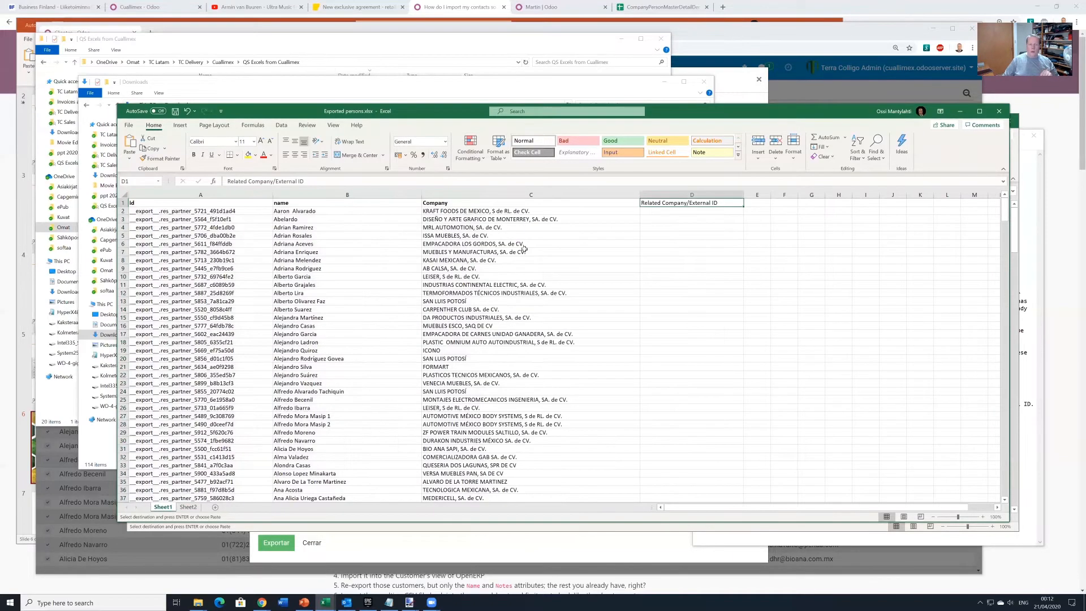
pyautogui.click(675, 219)
pyautogui.click(665, 211)
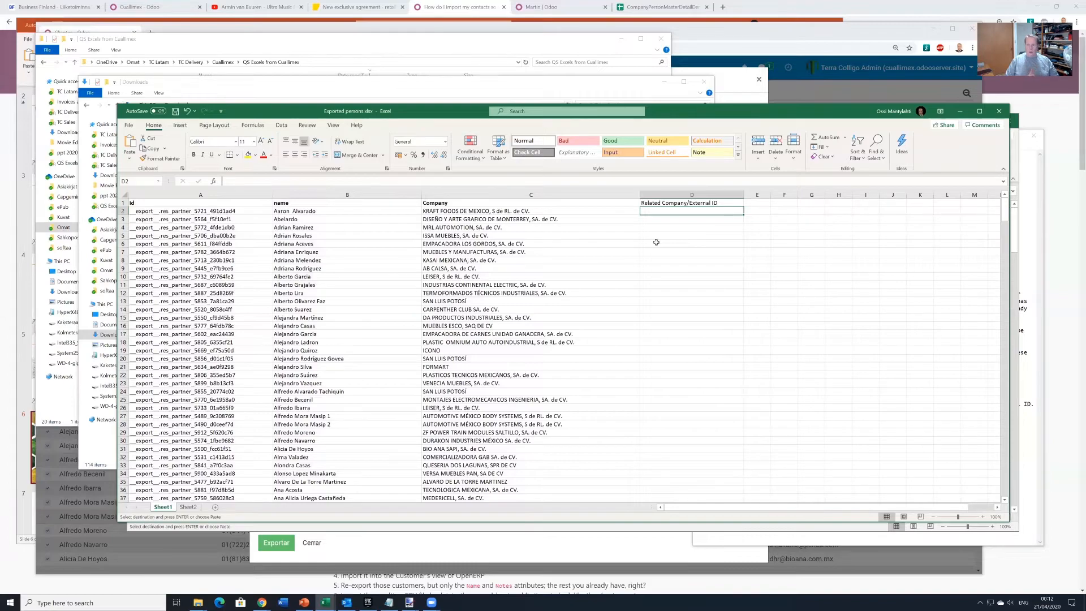
pyautogui.click(442, 212)
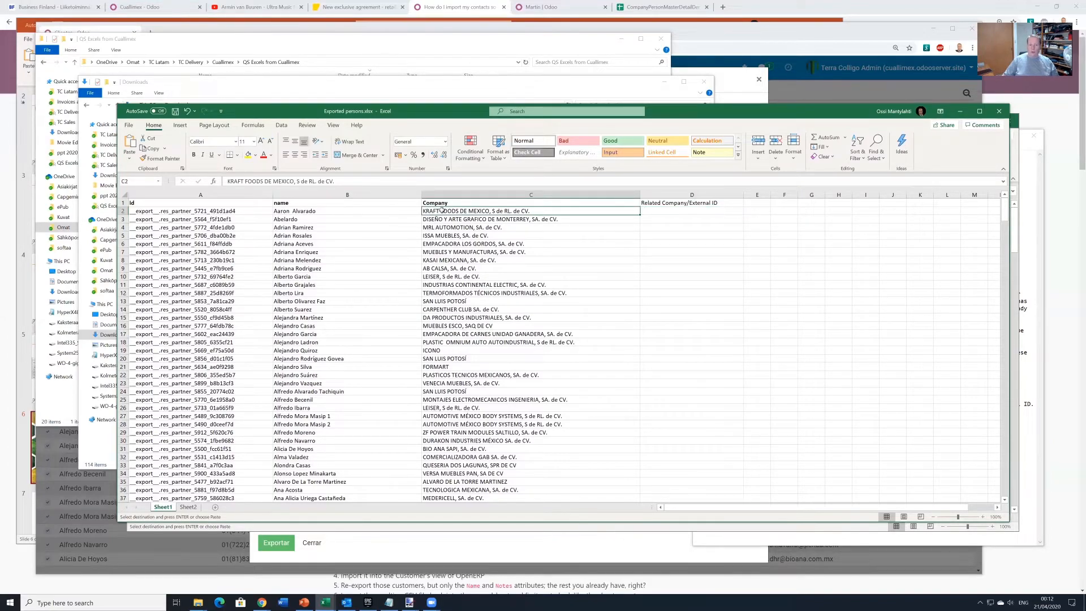
pyautogui.press('Left')
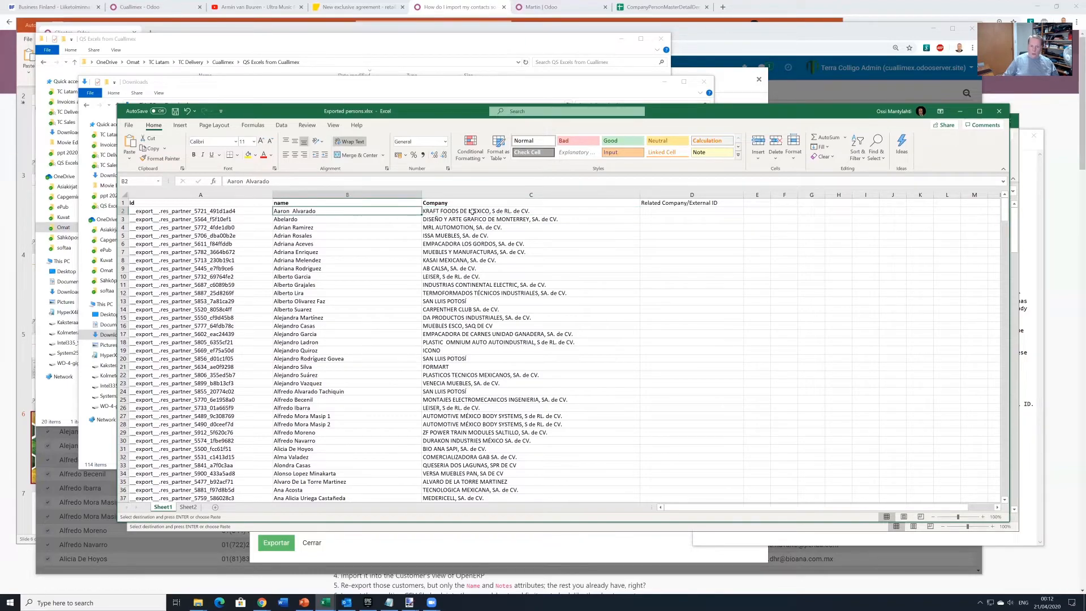
pyautogui.press('Right')
pyautogui.click(673, 203)
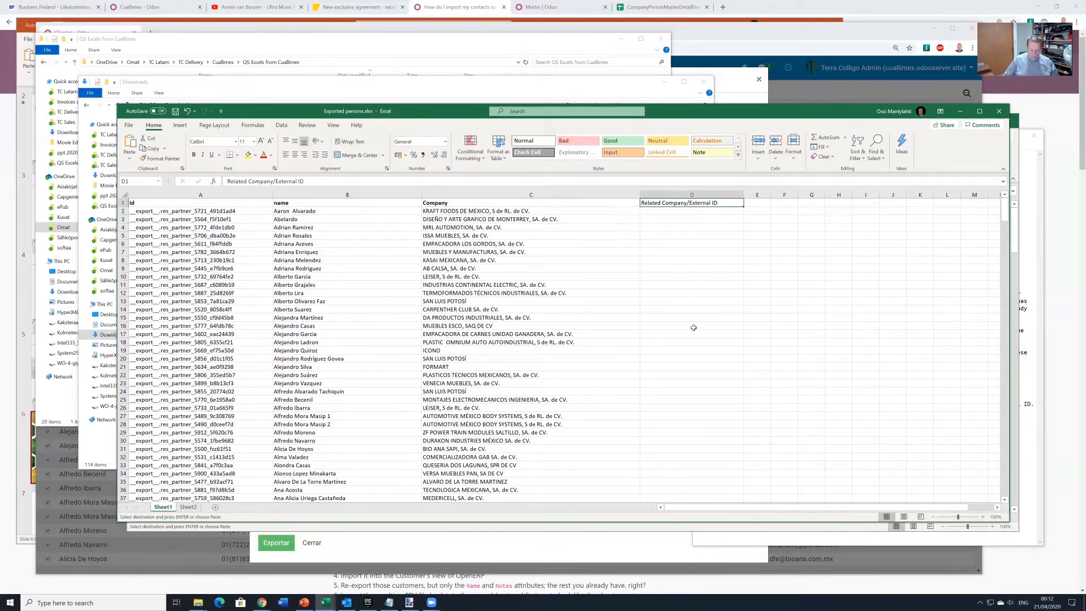
pyautogui.hotkey('ctrl', 'b')
# Begin a VLOOKUP formula in cell D2 of Sheet1
pyautogui.click(651, 211)
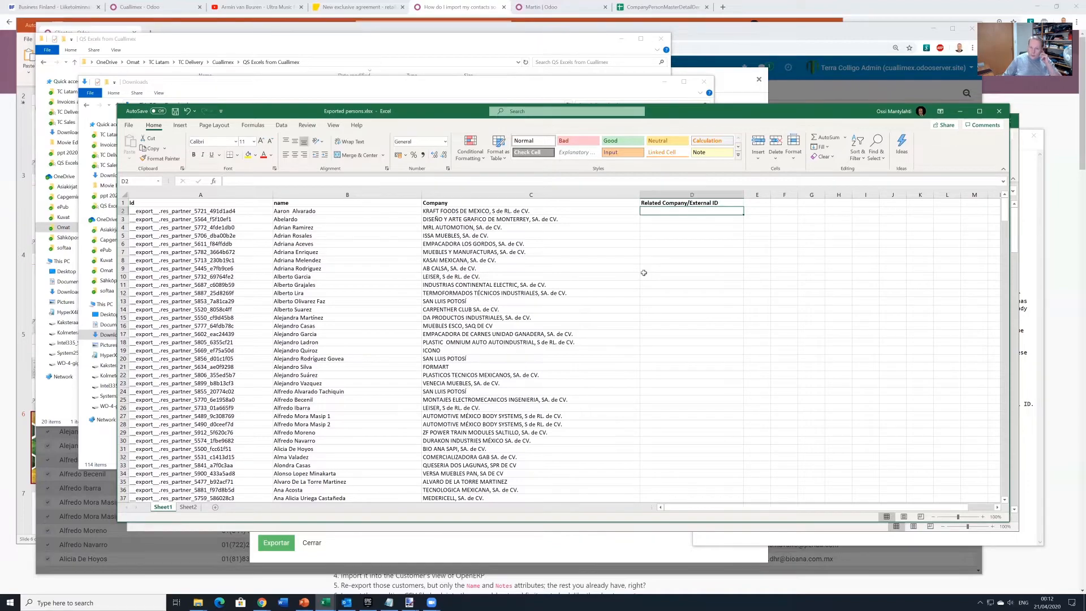
pyautogui.write('=Vl')
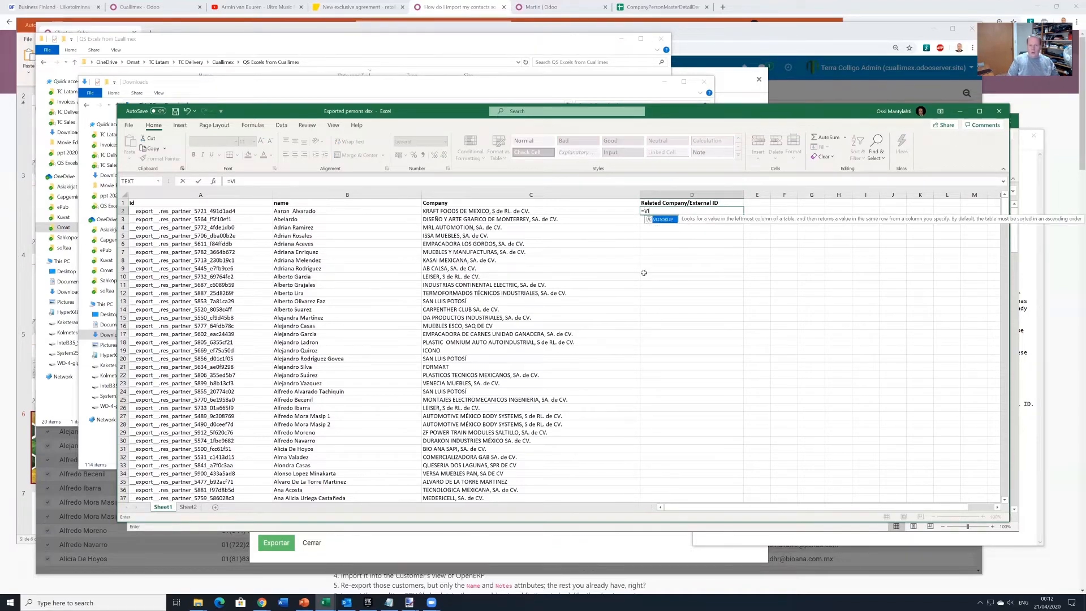
pyautogui.write('ookup(')
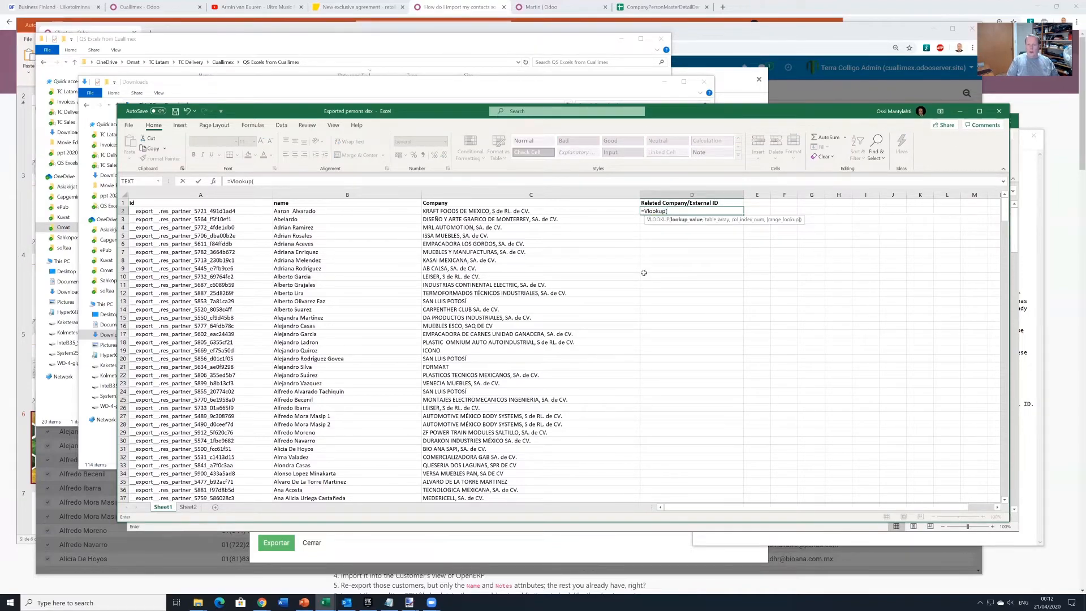
pyautogui.write('Sheet2!A:B')
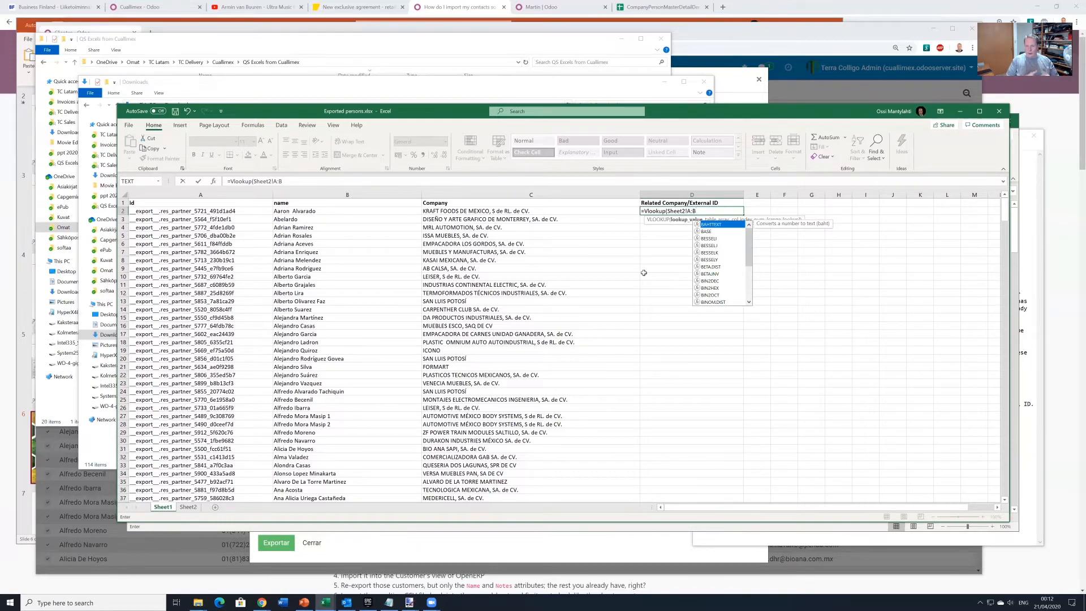
pyautogui.write(',')
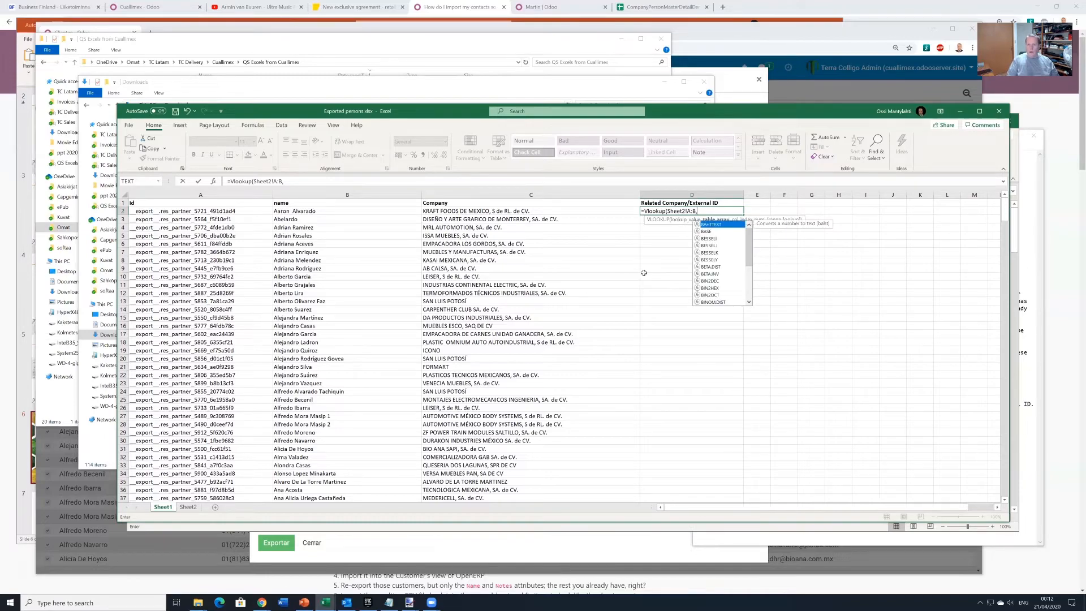
pyautogui.write('2')
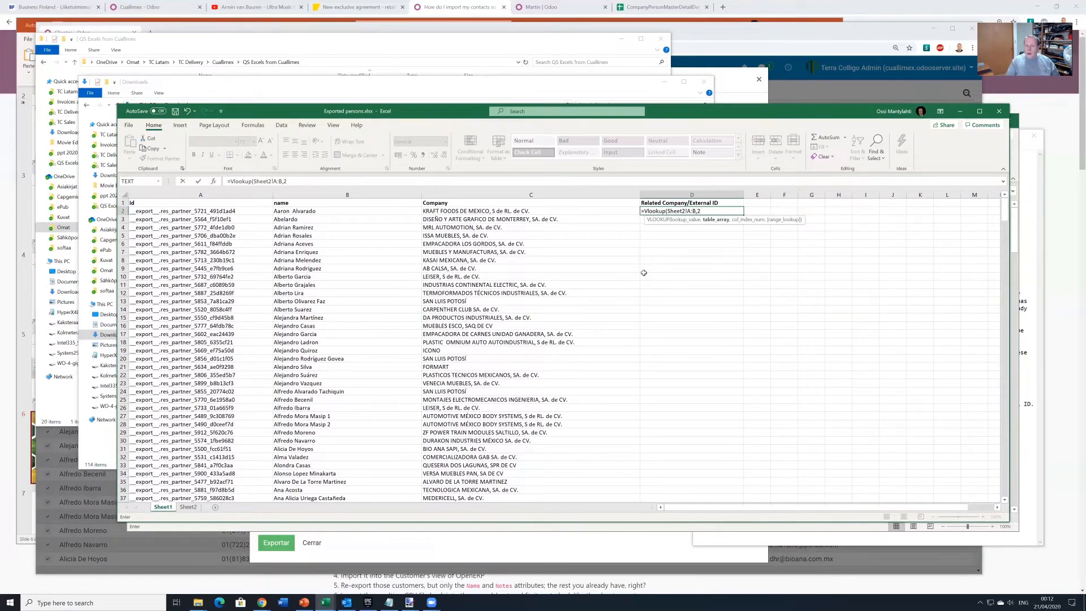
pyautogui.write(',')
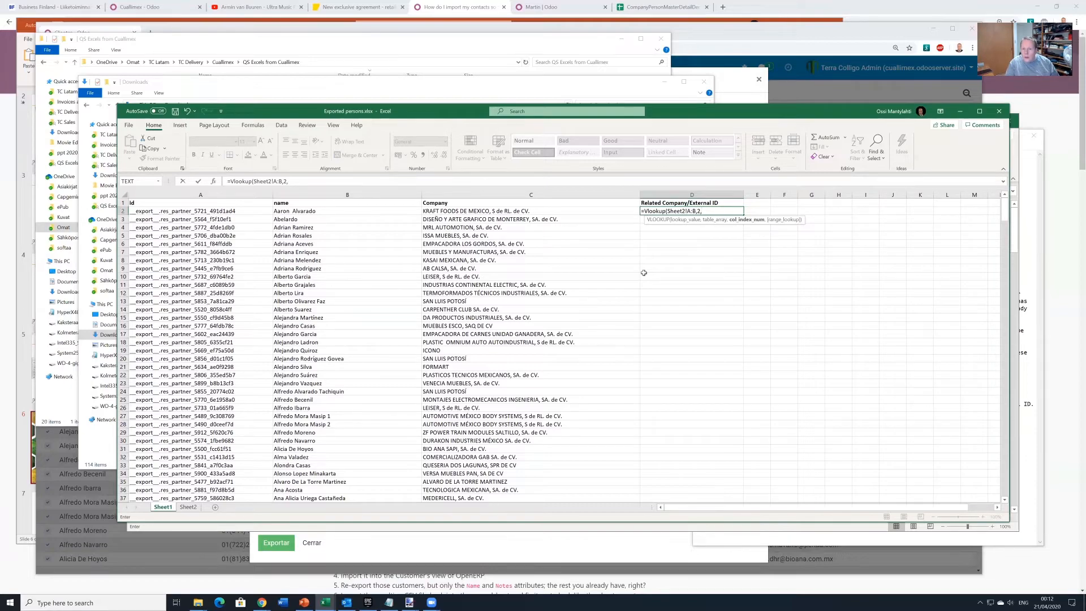
pyautogui.press('BackSpace')
pyautogui.press('BackSpace')
pyautogui.press('BackSpace')
pyautogui.press('BackSpace')
pyautogui.press('BackSpace')
pyautogui.press('BackSpace')
pyautogui.press('BackSpace')
pyautogui.press('BackSpace')
pyautogui.press('BackSpace')
pyautogui.press('BackSpace')
pyautogui.press('BackSpace')
pyautogui.press('BackSpace')
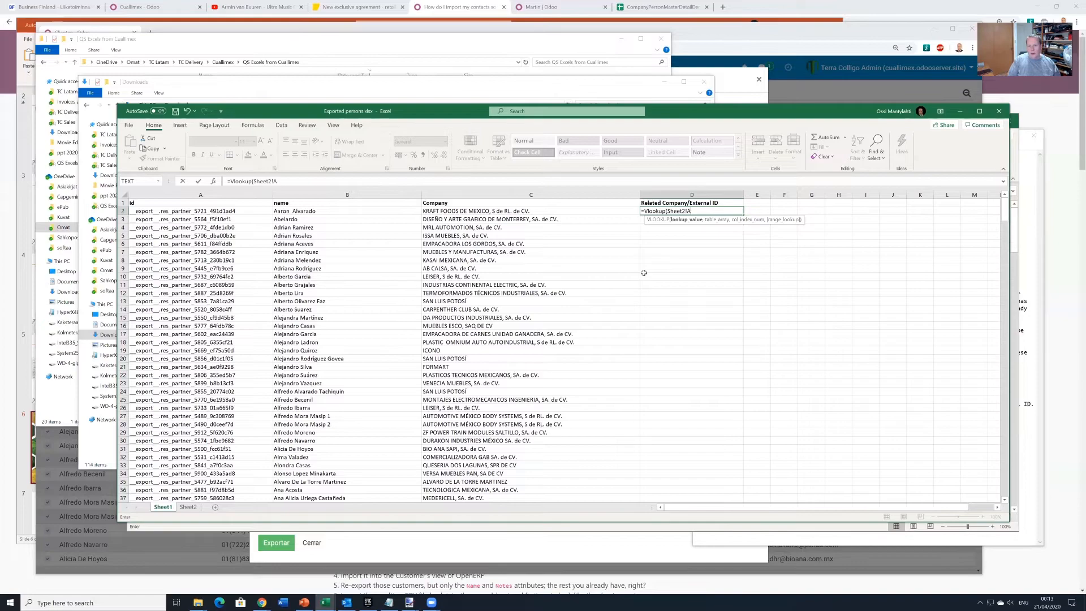
pyautogui.press('BackSpace')
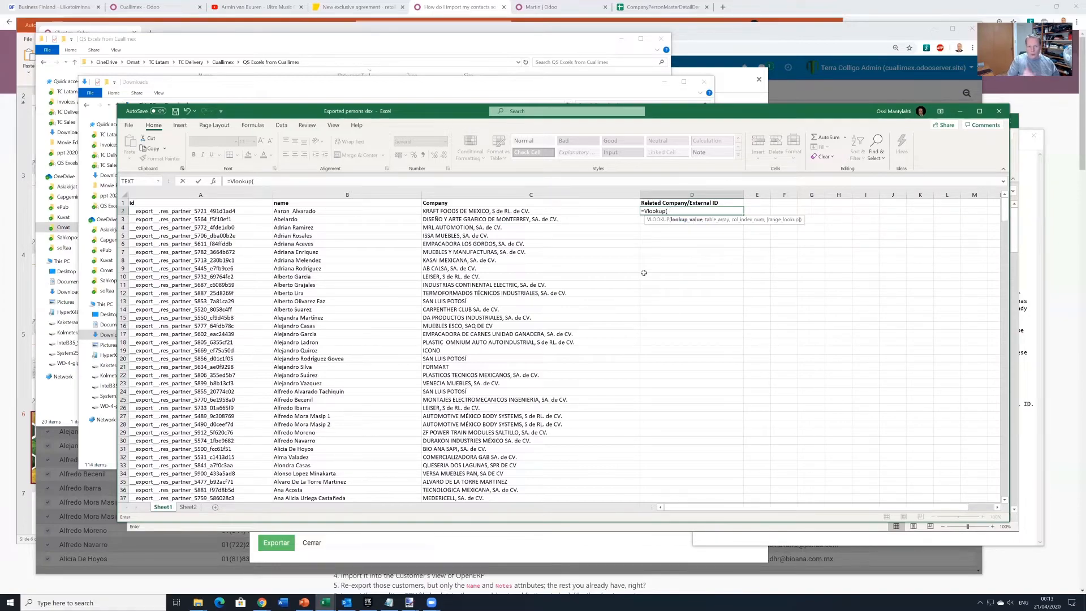
# Complete the lookup formula in D2 as =VLOOKUP(C2,Sheet2!A:B,2,FALSE)
pyautogui.write('C2')
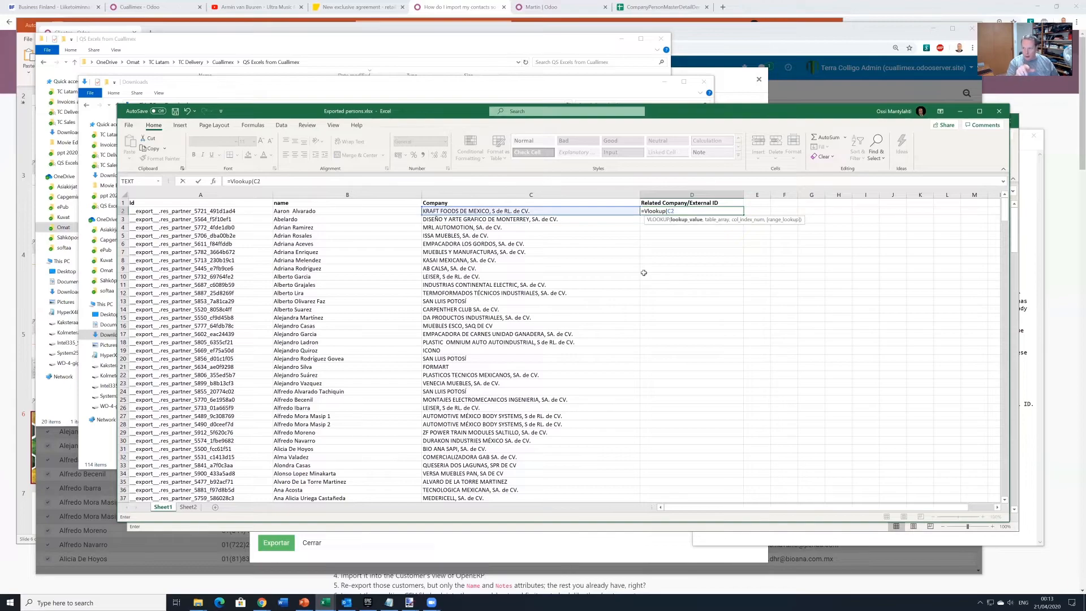
pyautogui.write(',')
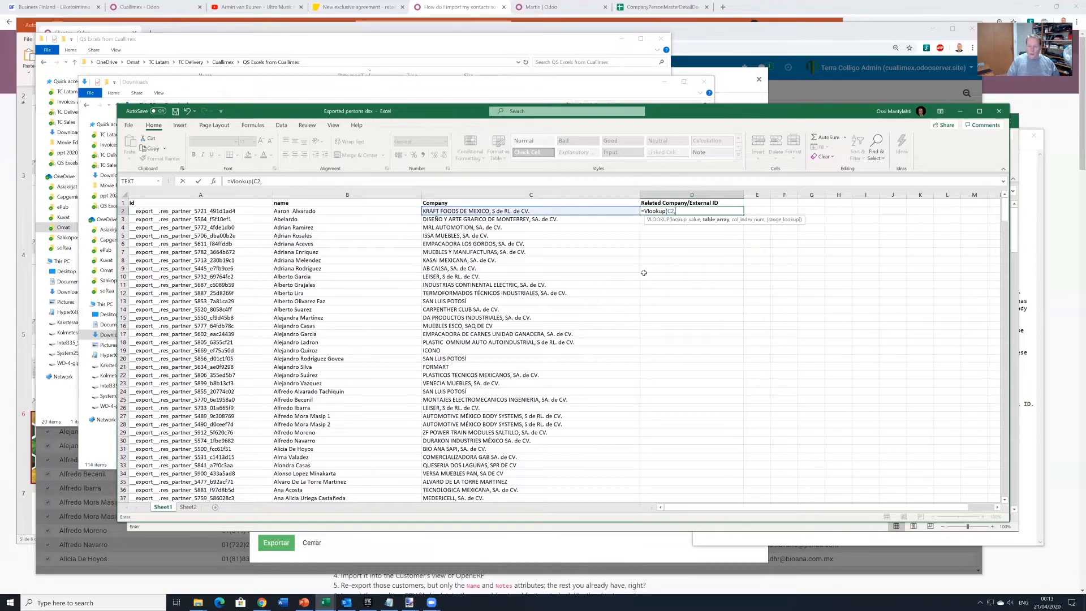
pyautogui.write('Sheet2!A:B')
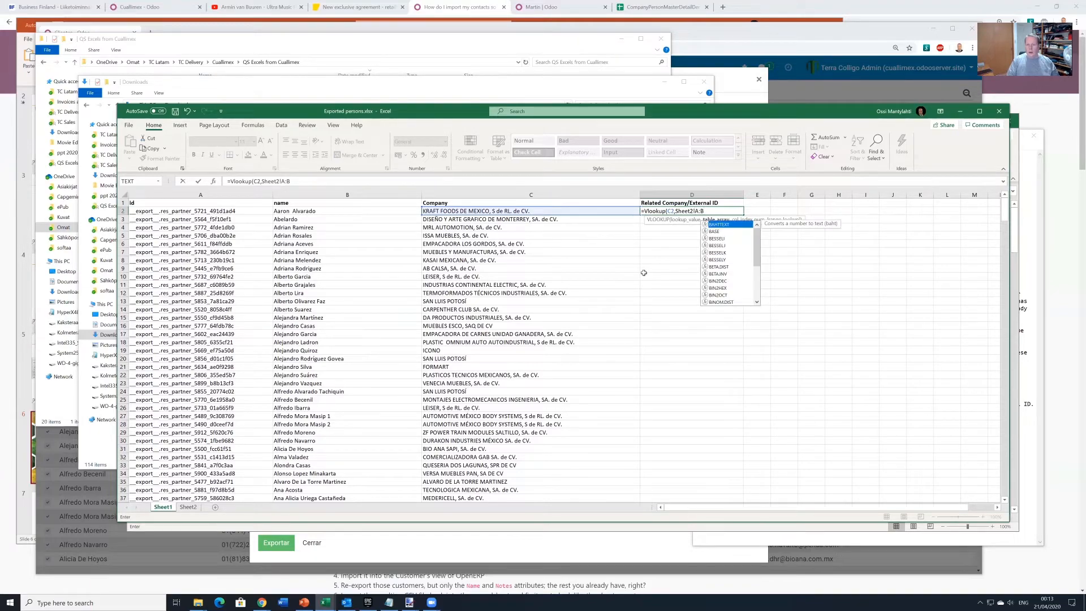
pyautogui.write(',')
pyautogui.write('2')
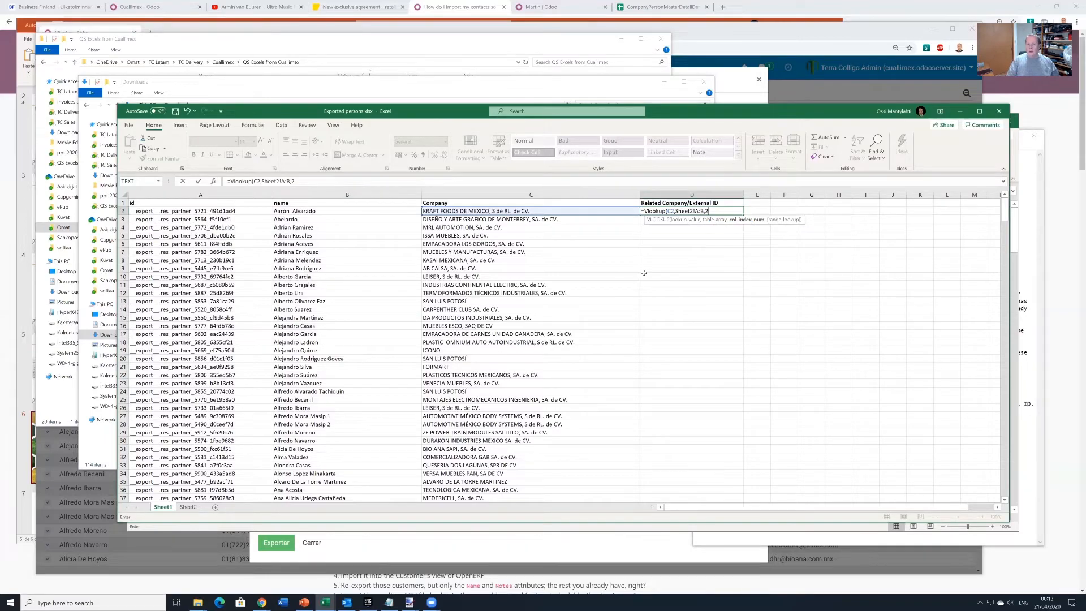
pyautogui.write(',false')
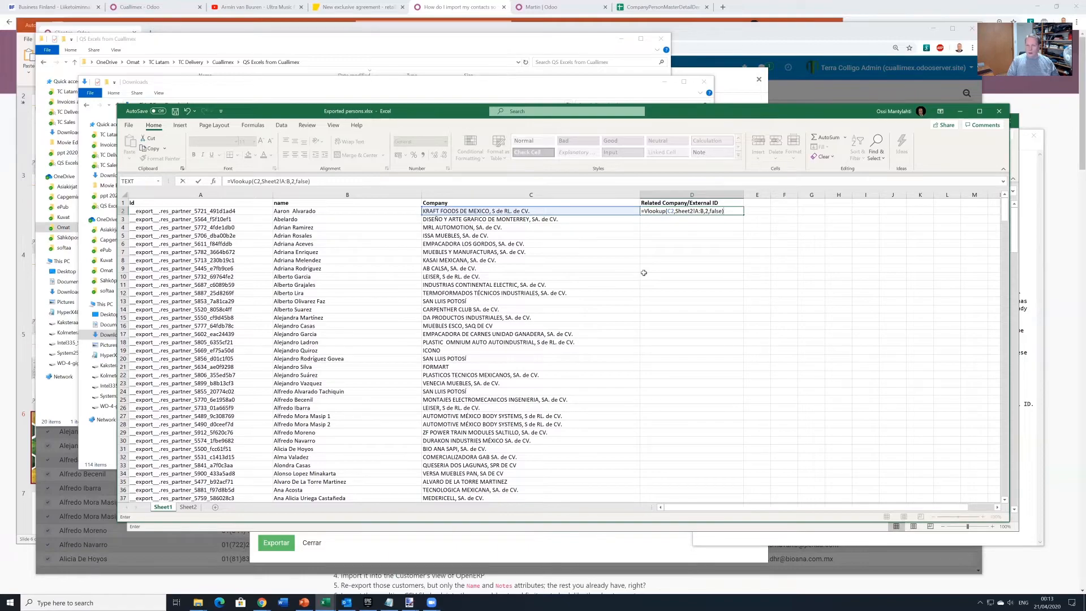
pyautogui.press('Return')
pyautogui.press('Up')
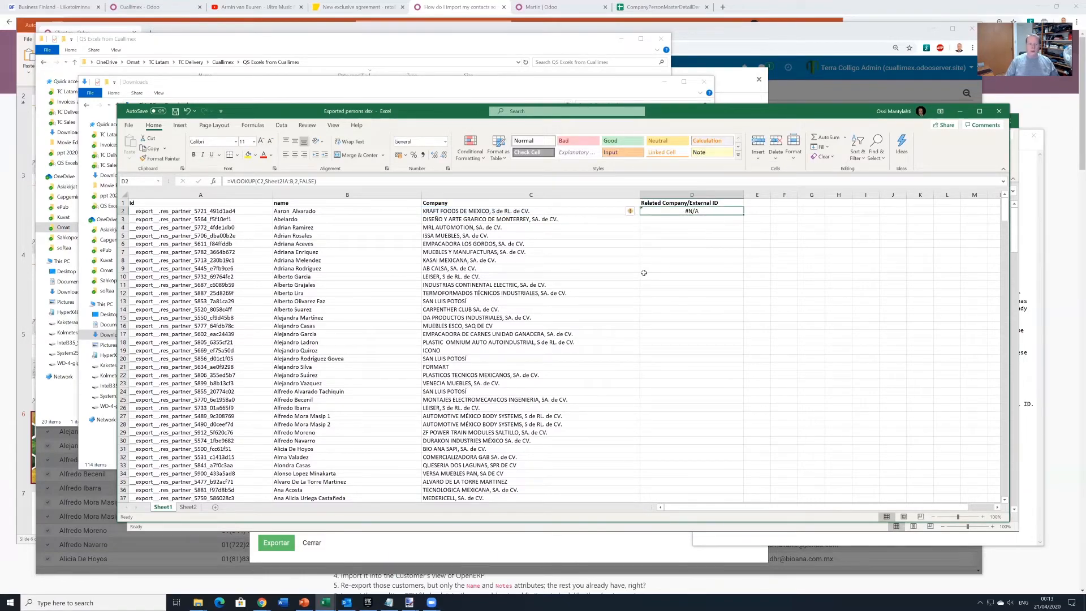
pyautogui.click(630, 212)
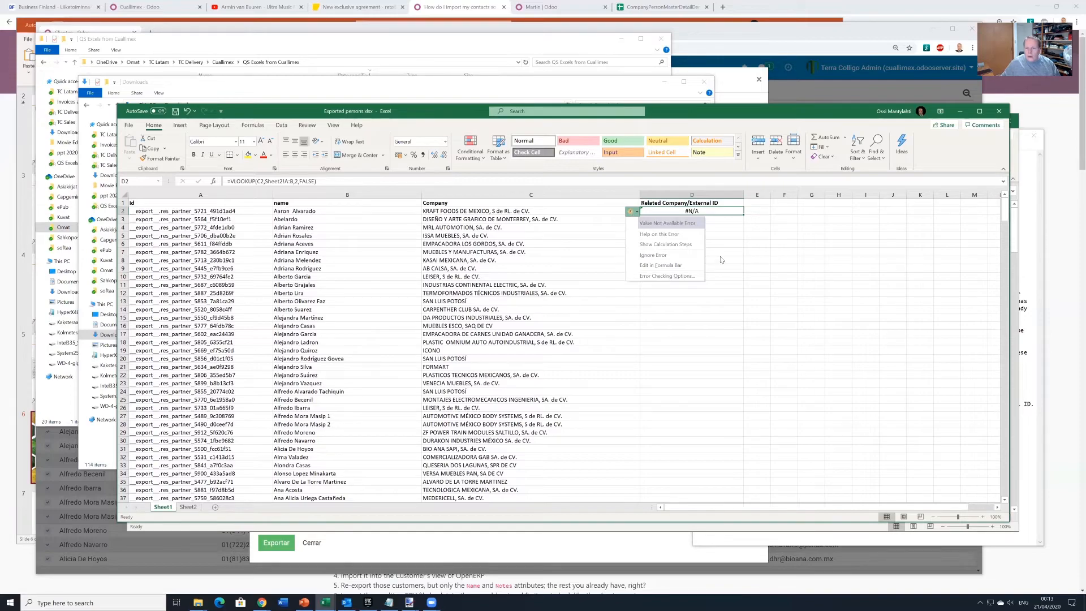
pyautogui.click(734, 262)
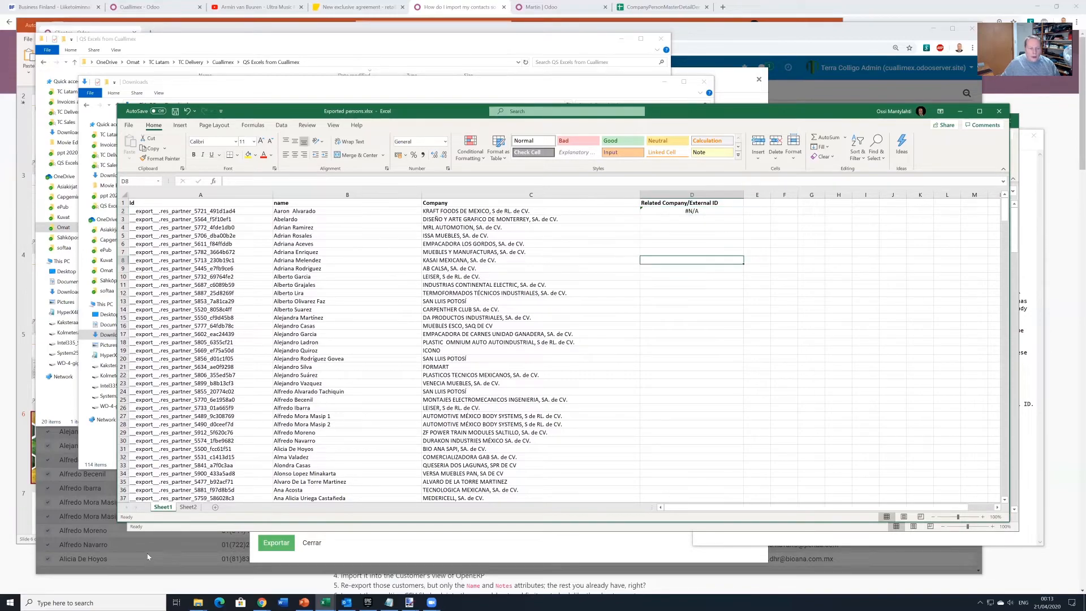
# Move the id column on Sheet2 behind the name column, so names are in column A and ids in column B
pyautogui.click(188, 507)
pyautogui.click(521, 318)
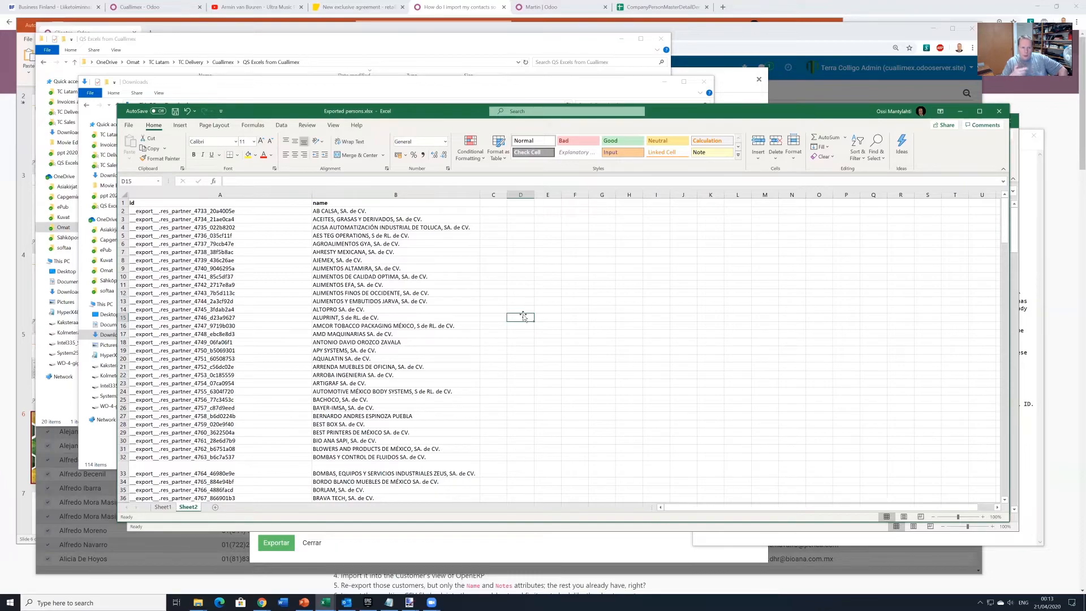
pyautogui.rightClick(187, 195)
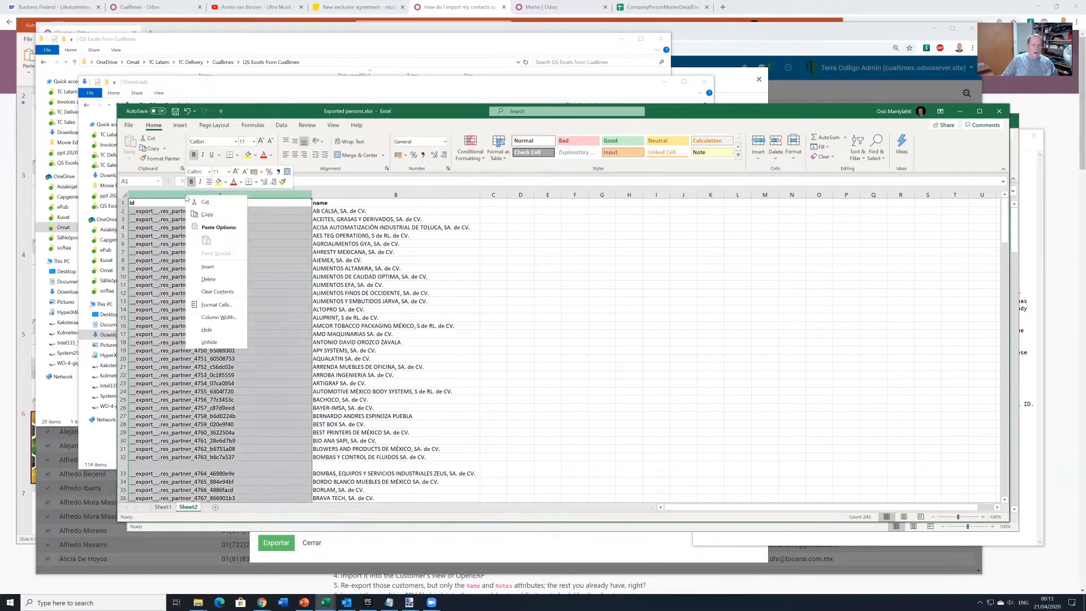
pyautogui.click(207, 214)
pyautogui.click(490, 195)
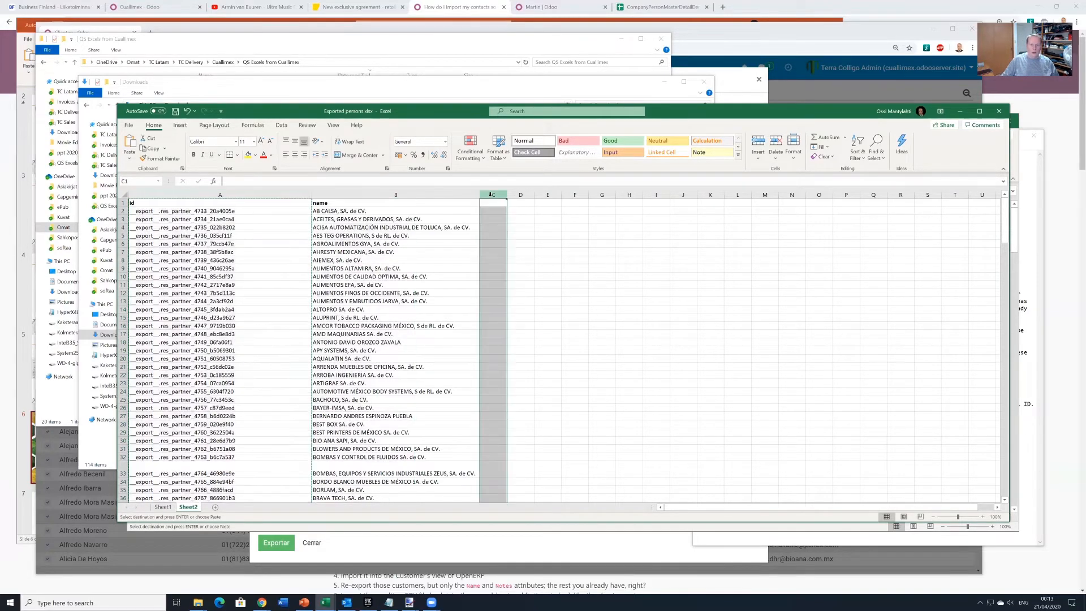
pyautogui.rightClick(489, 194)
pyautogui.click(527, 271)
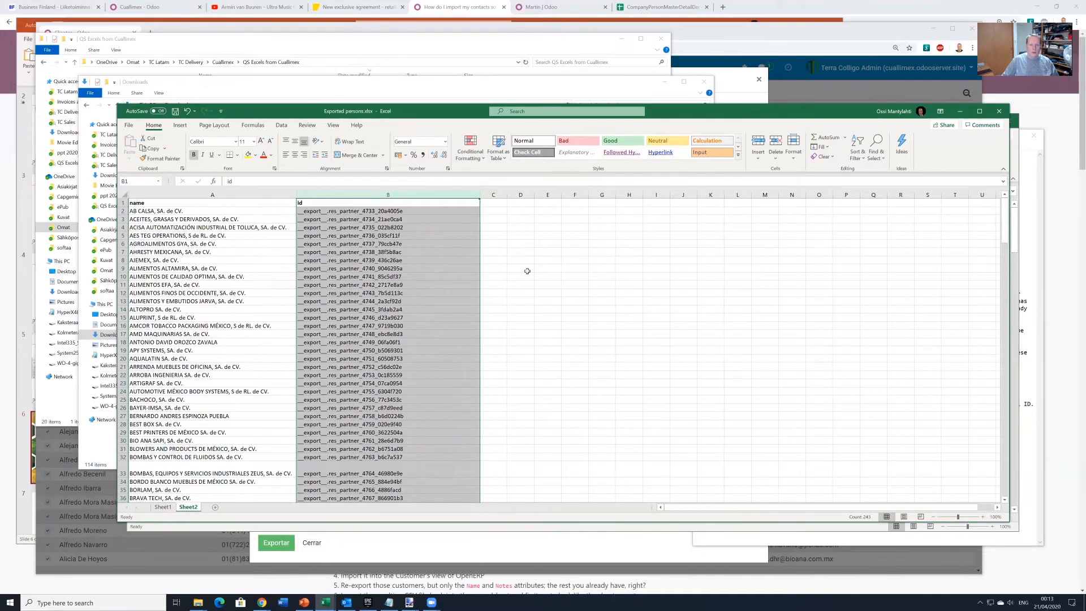
pyautogui.click(571, 265)
pyautogui.click(375, 205)
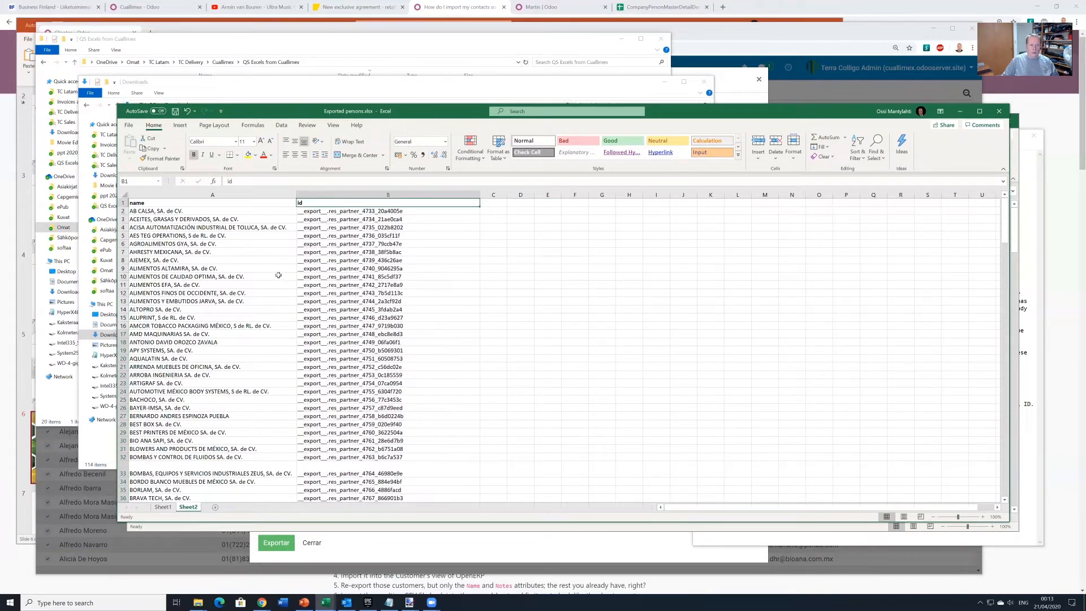
# Correct the lookup range of the D2 formula on Sheet1 to Sheet2!A:B
pyautogui.click(163, 507)
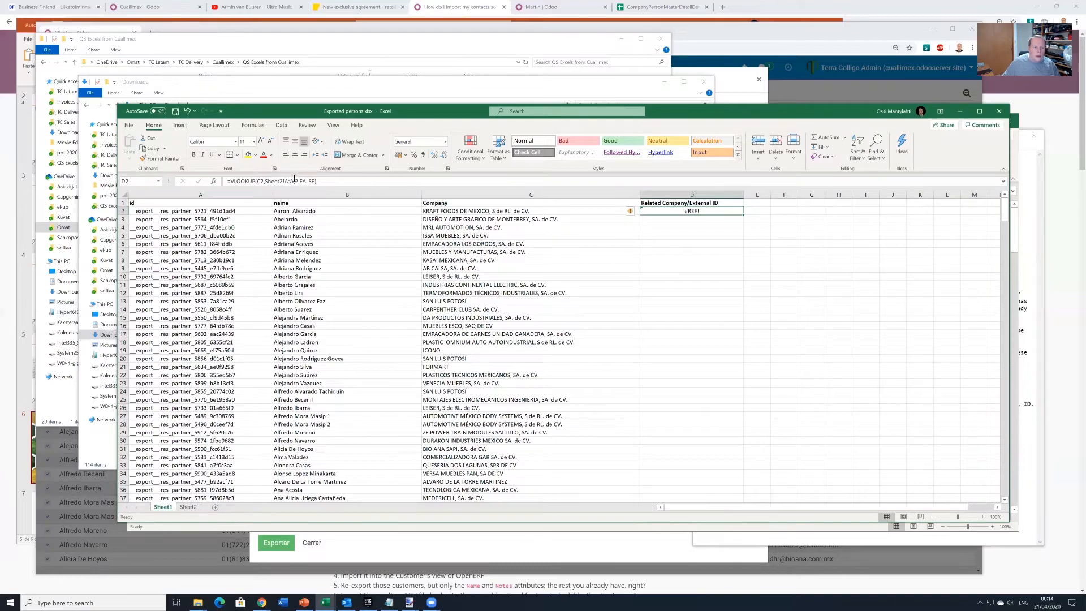
pyautogui.press('F2')
pyautogui.press('Left')
pyautogui.press('Left')
pyautogui.press('Left')
pyautogui.press('Left')
pyautogui.press('Left')
pyautogui.press('Left')
pyautogui.press('Left')
pyautogui.press('Left')
pyautogui.press('Left')
pyautogui.press('BackSpace')
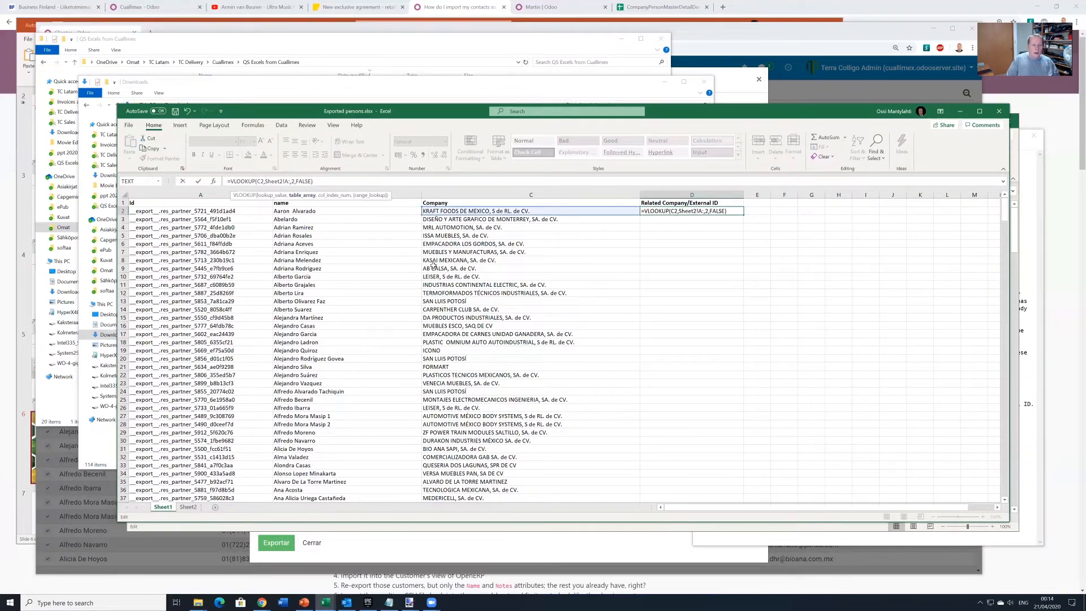
pyautogui.write('B')
pyautogui.press('Return')
pyautogui.press('Up')
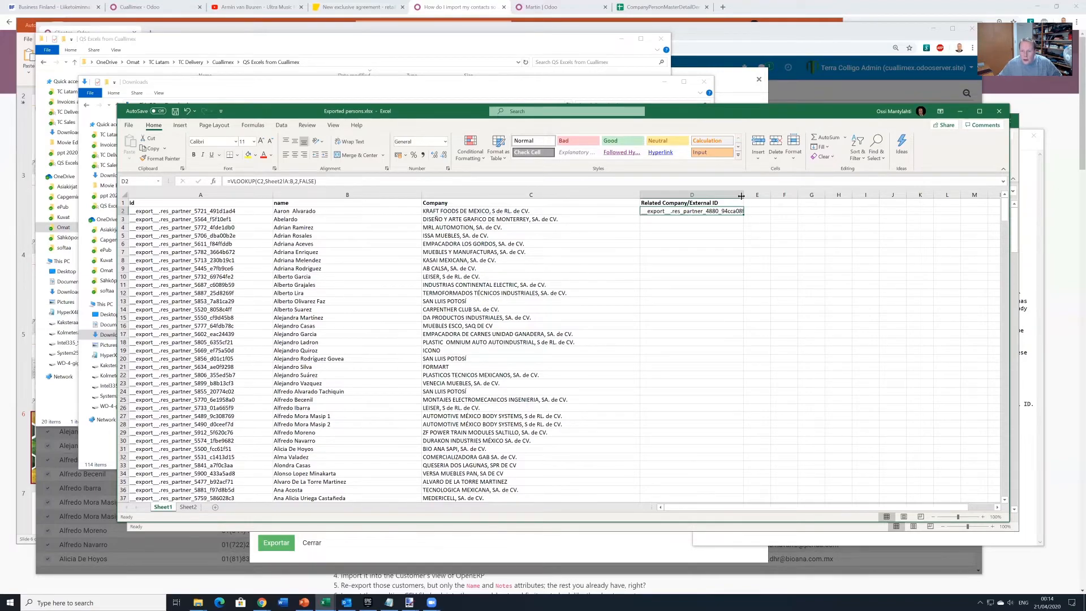
# Widen column D, find "kraft" on Sheet2 and compare that company's id with the lookup result in D2 on Sheet1
pyautogui.moveTo(743, 194); pyautogui.dragTo(765, 194)
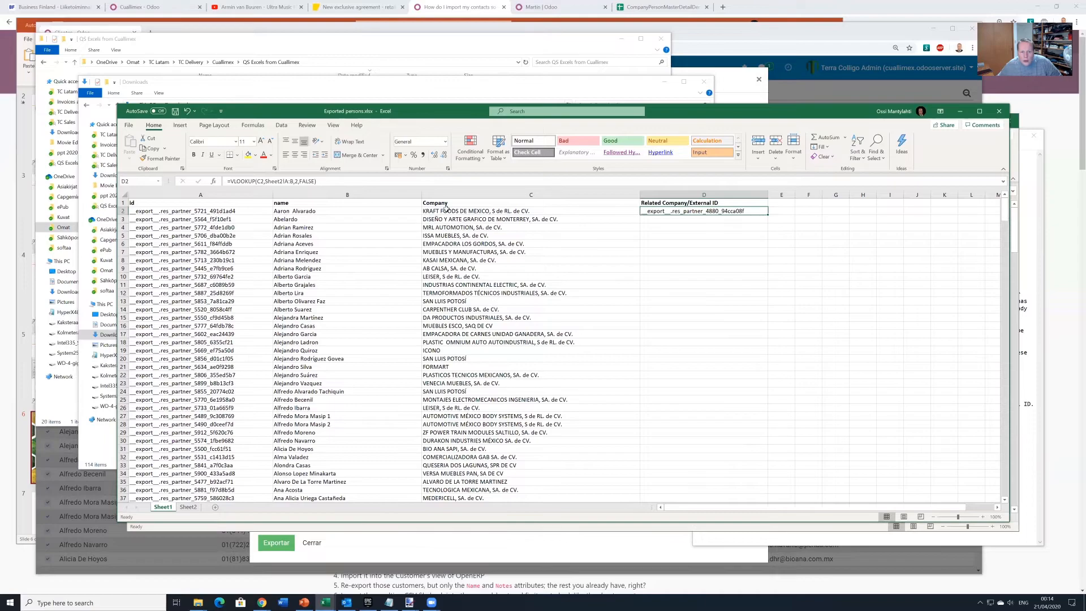
pyautogui.click(187, 506)
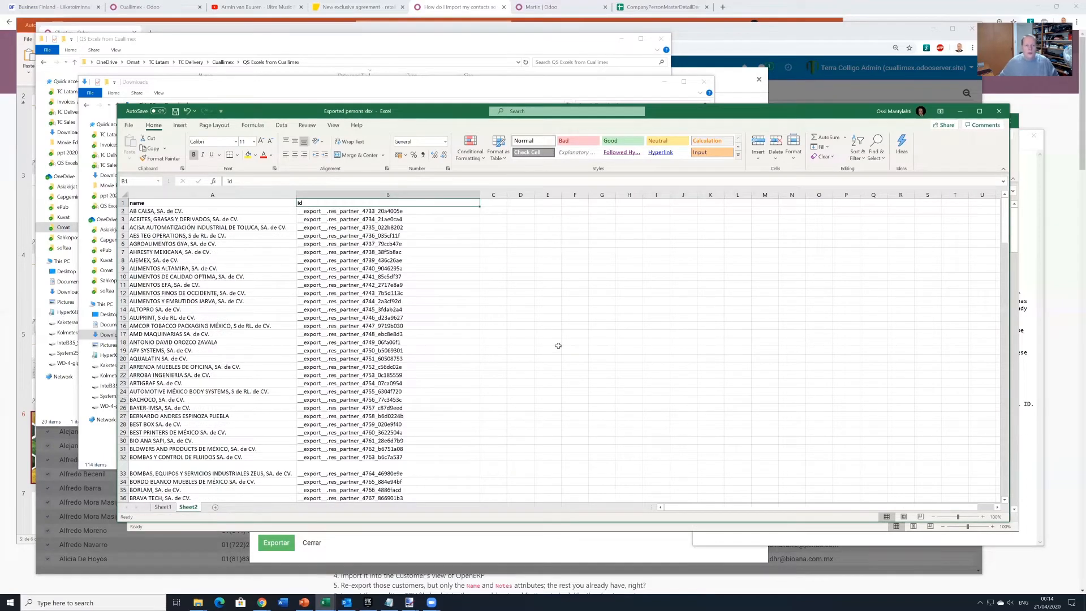
pyautogui.hotkey('ctrl', 'f')
pyautogui.write('kraft')
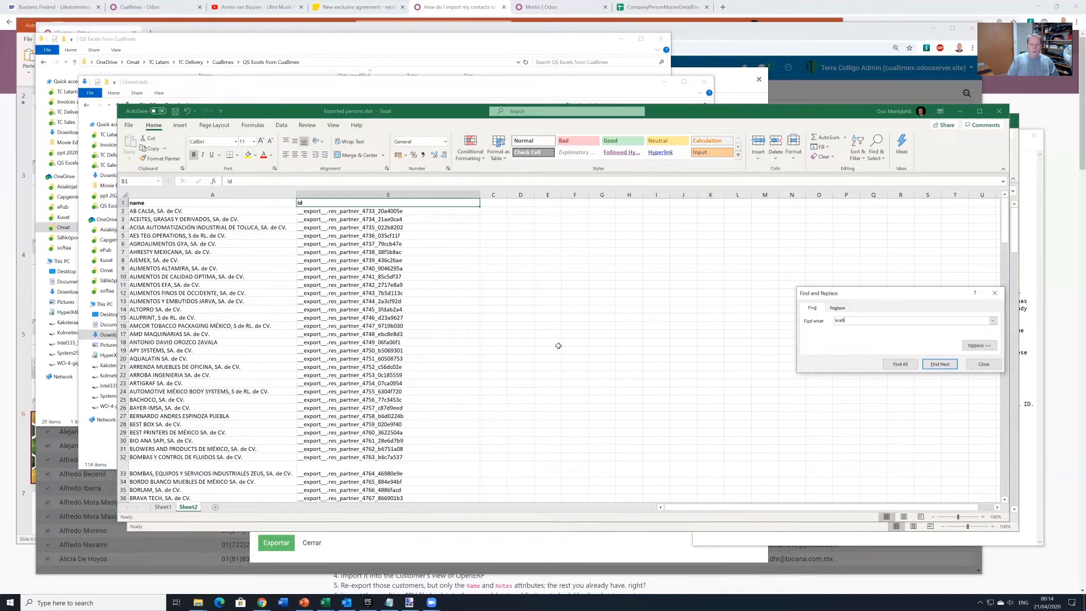
pyautogui.press('Return')
pyautogui.press('Escape')
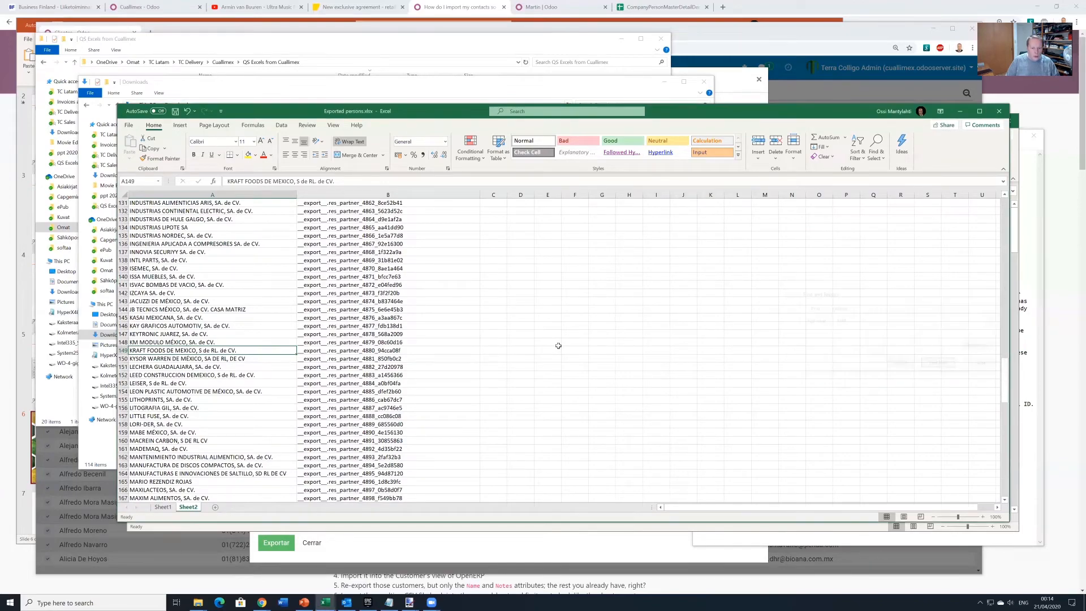
pyautogui.press('Right')
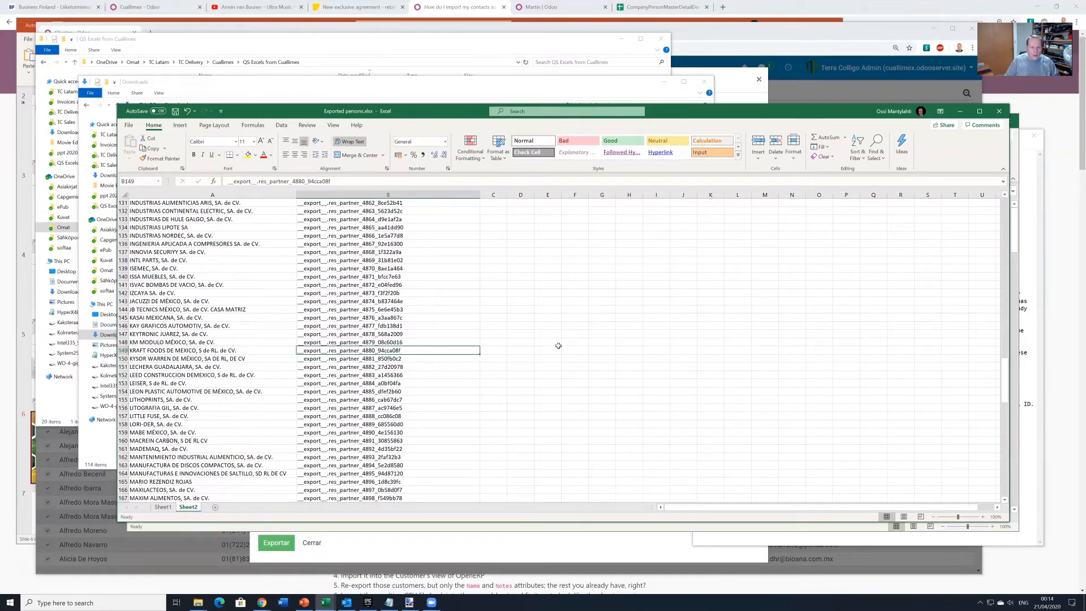
pyautogui.click(168, 507)
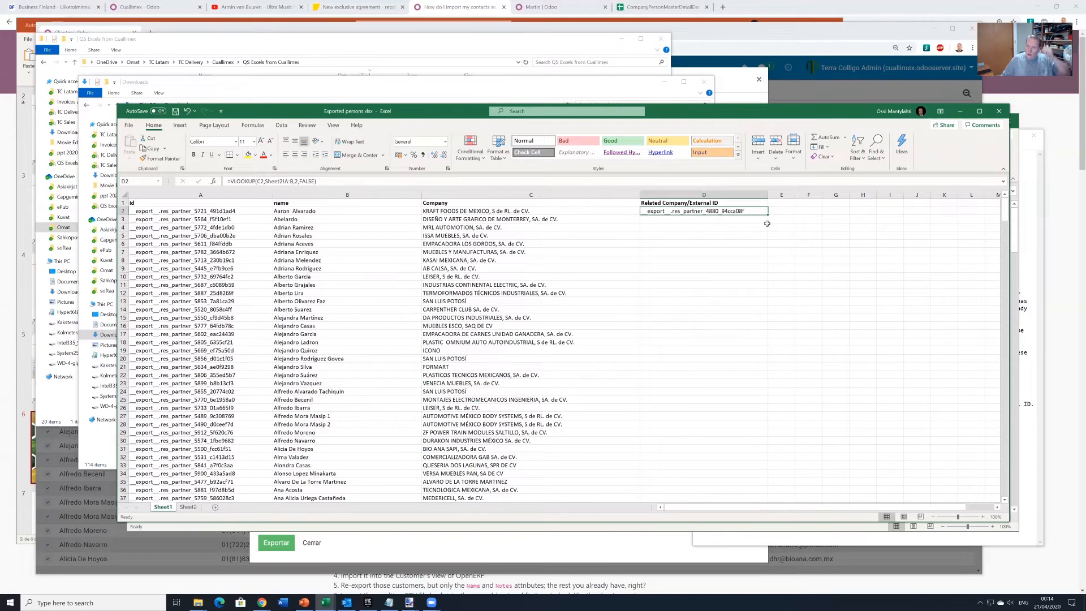
# Copy the D2 lookup formula down to all person rows, D3 through D470, on Sheet1
pyautogui.hotkey('ctrl', 'c')
pyautogui.hotkey('shift', 'Down')
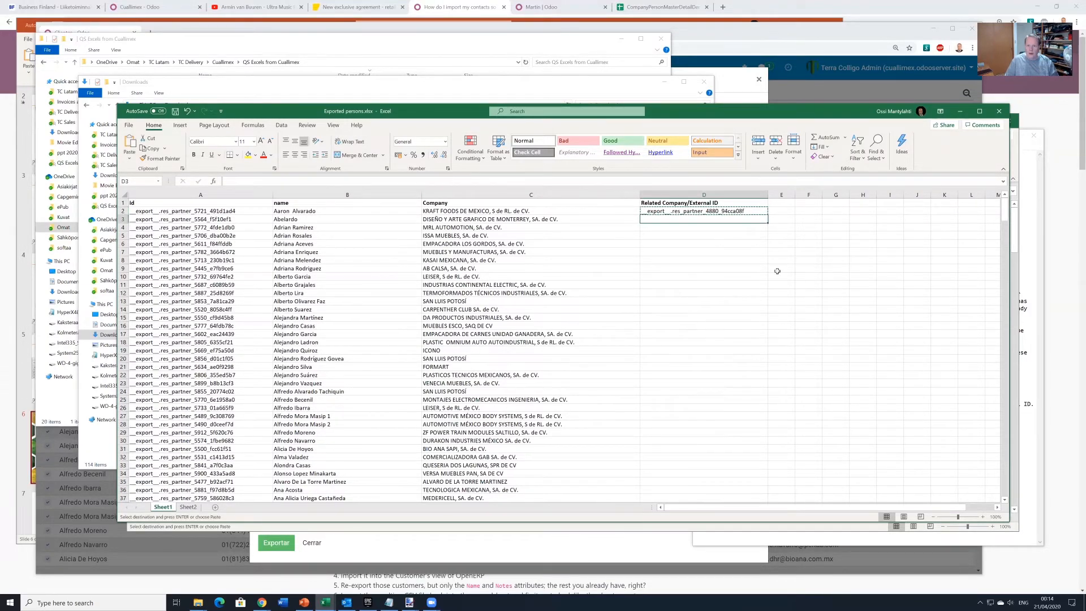
pyautogui.hotkey('shift', 'Down')
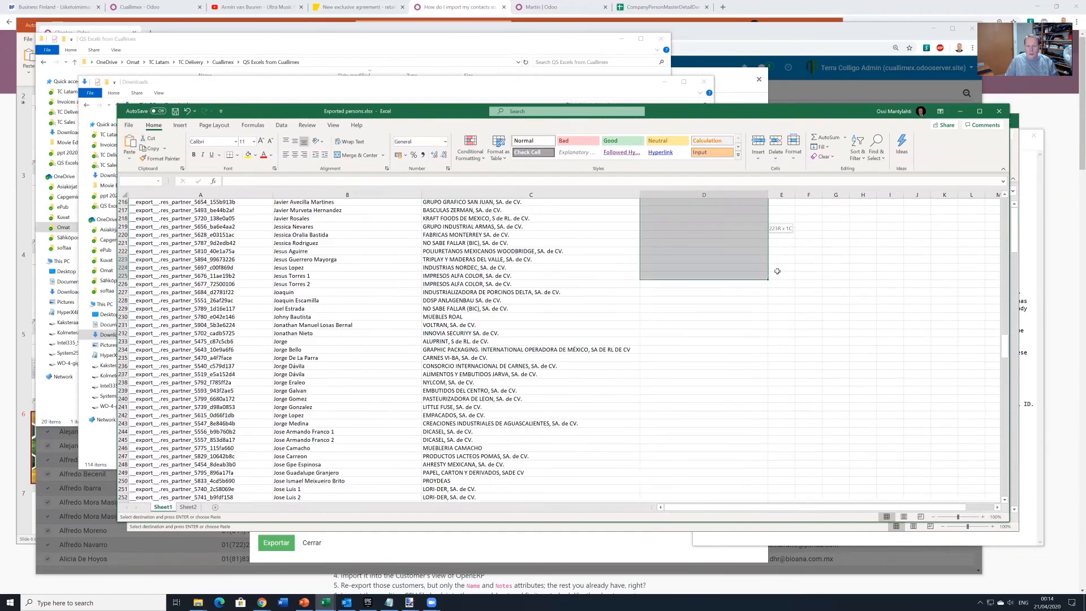
pyautogui.hotkey('shift', 'Down')
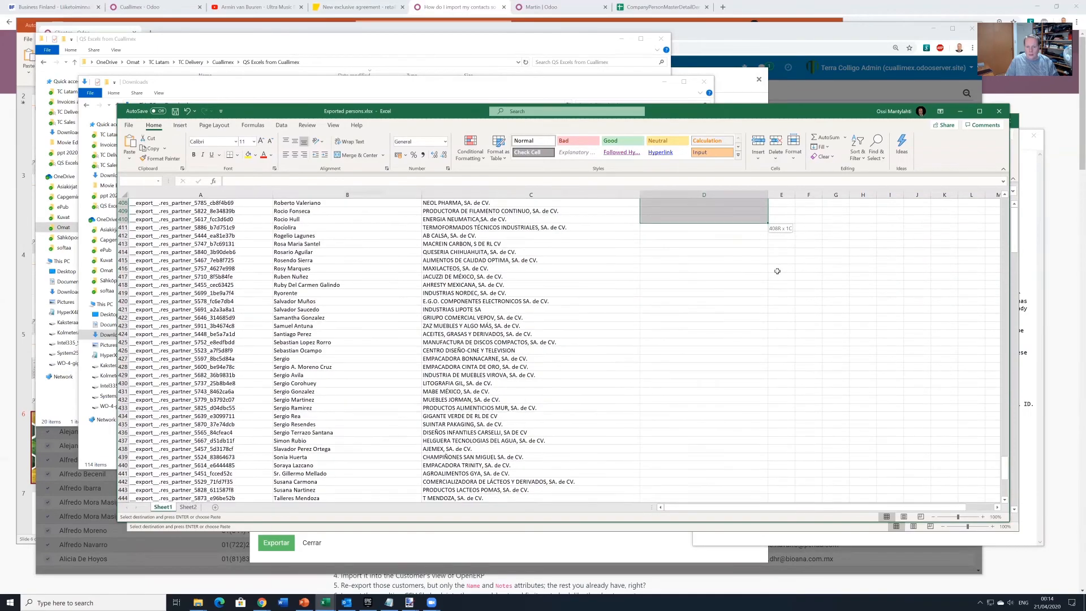
pyautogui.hotkey('shift', 'Up')
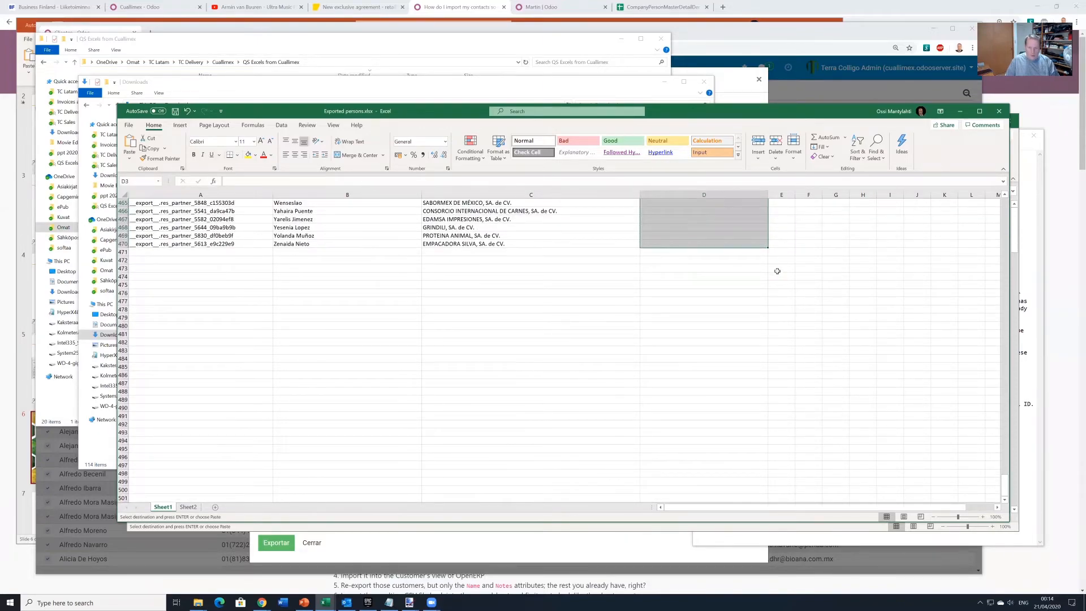
pyautogui.hotkey('ctrl', 'v')
pyautogui.hotkey('ctrl', 'Home')
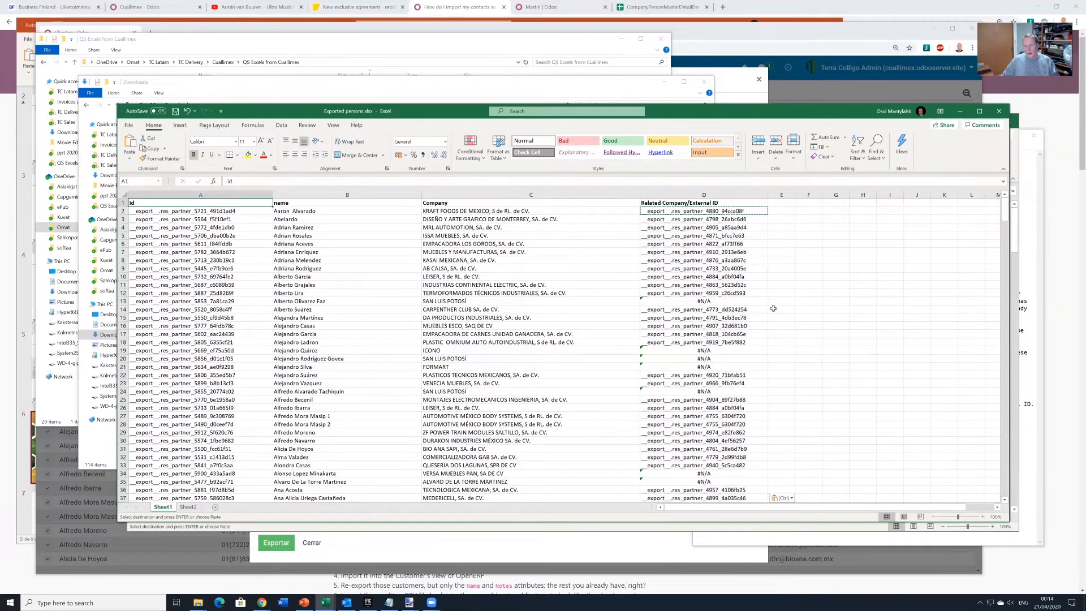
pyautogui.click(704, 302)
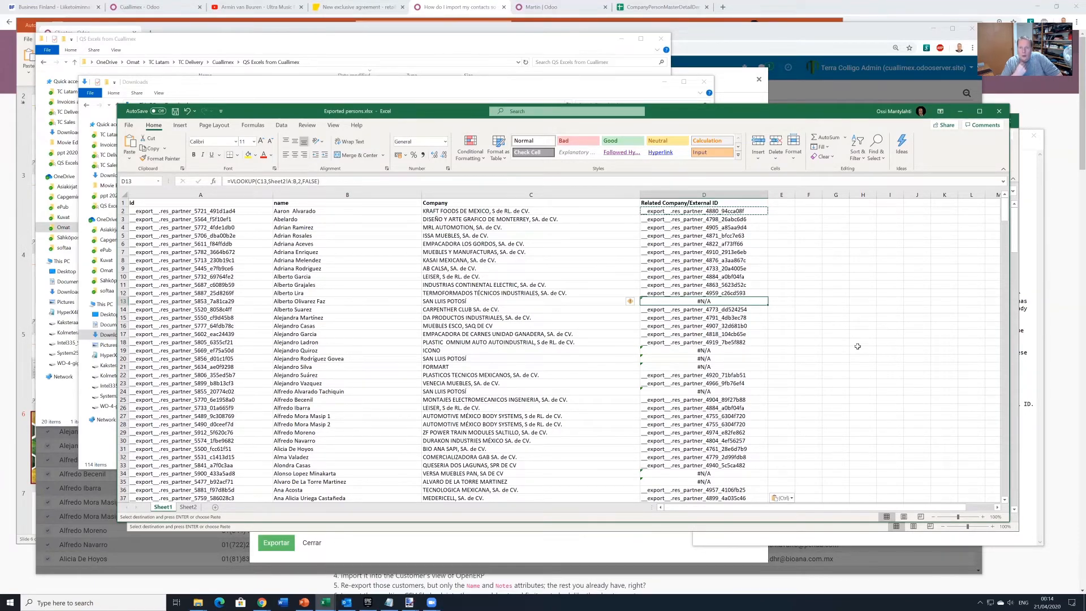
pyautogui.press('Escape')
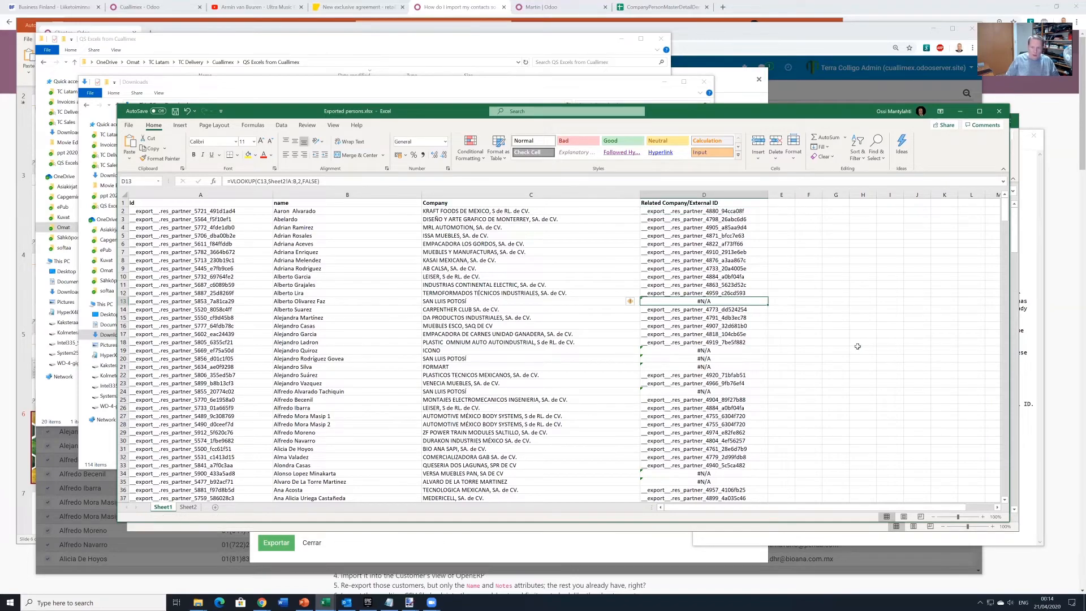
# Save the workbook in the Downloads folder under the new name Matching v2 as an Excel workbook
pyautogui.click(129, 125)
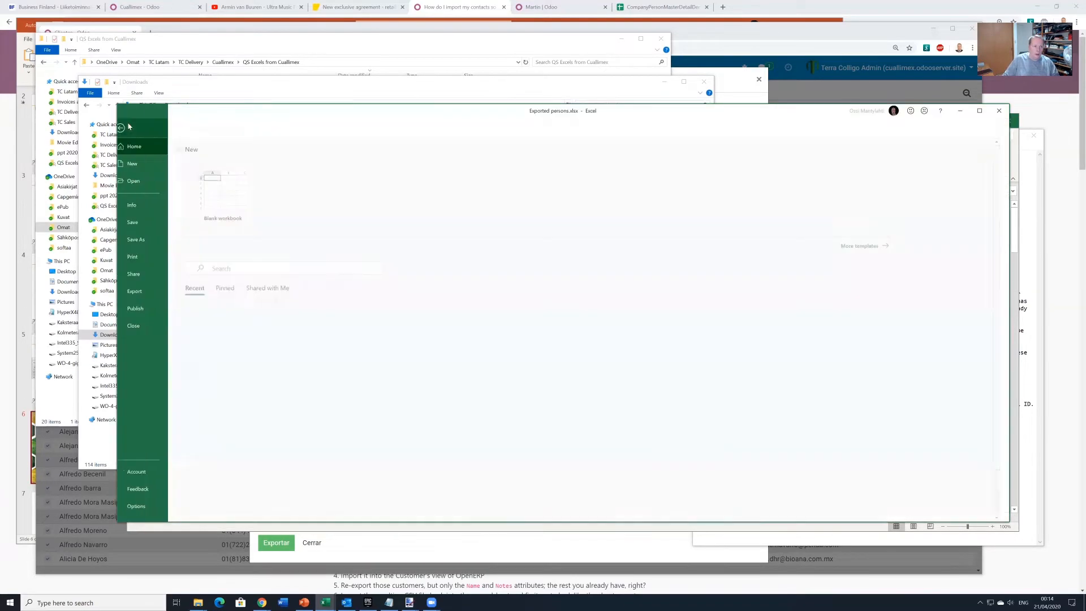
pyautogui.click(144, 239)
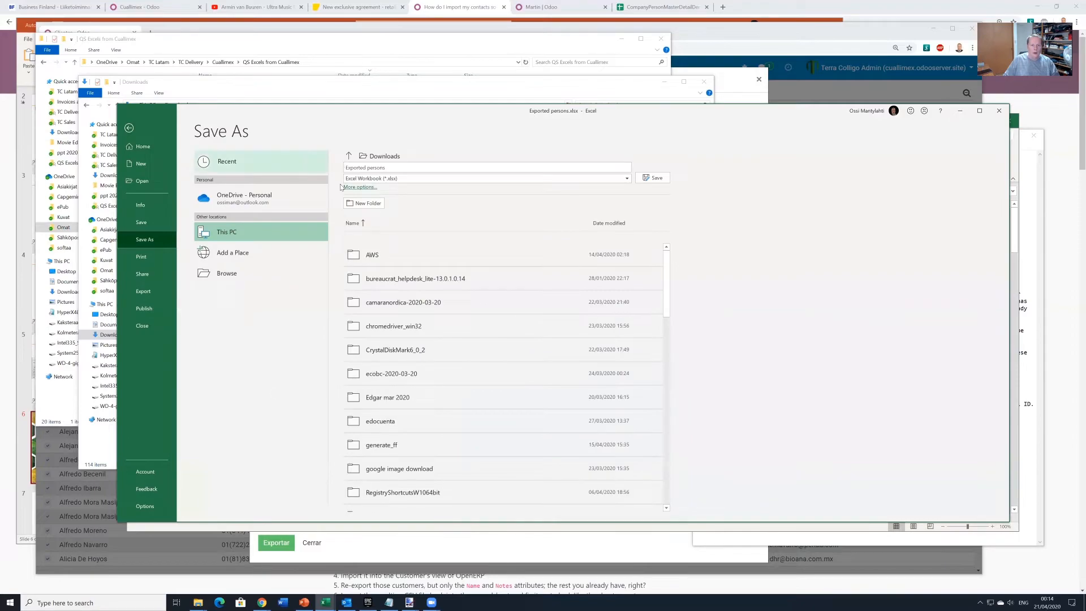
pyautogui.click(392, 169)
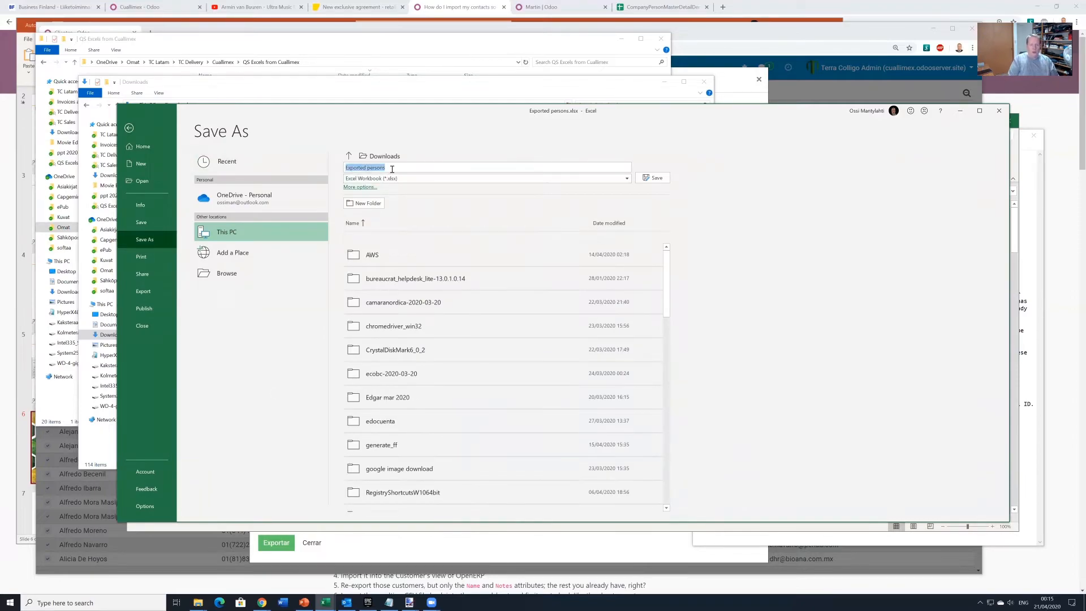
pyautogui.press('BackSpace')
pyautogui.write('M')
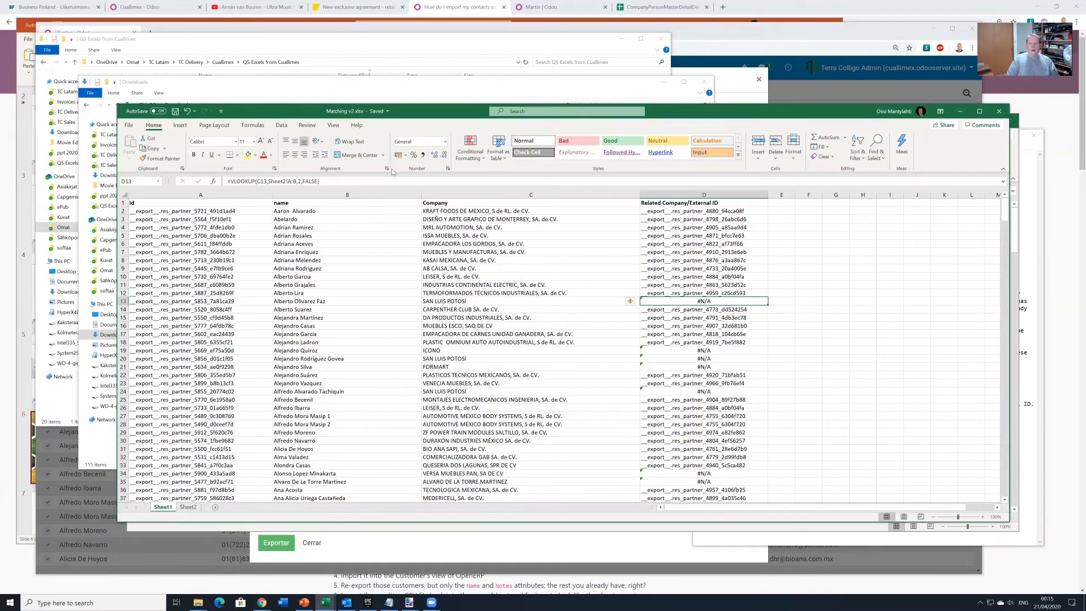
# Copy the Related Company/External ID column into column E as values only and fit the column width to its contents
pyautogui.click(709, 192)
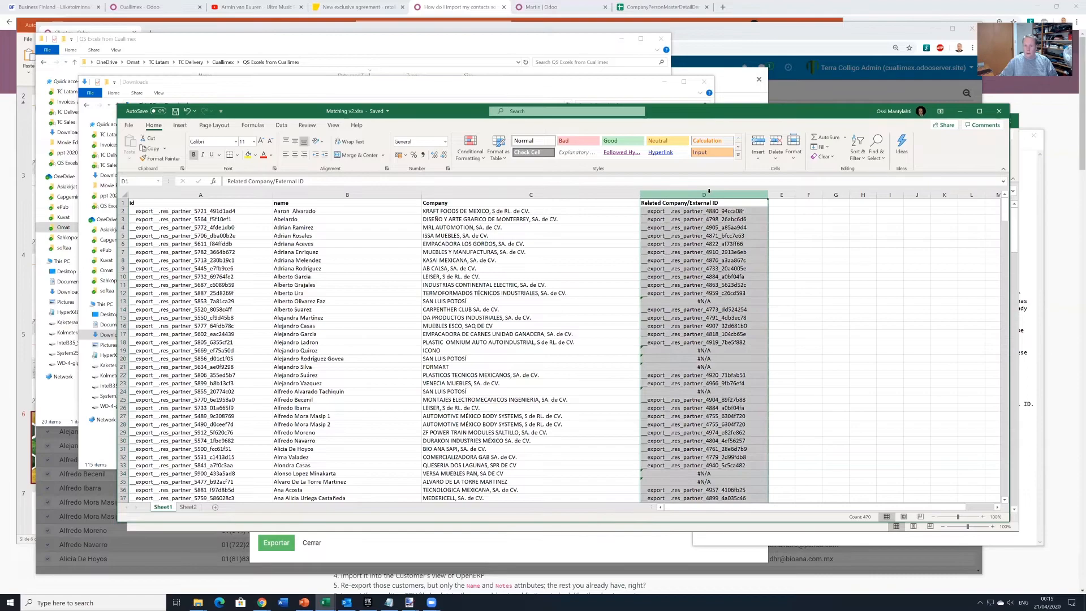
pyautogui.hotkey('ctrl', 'c')
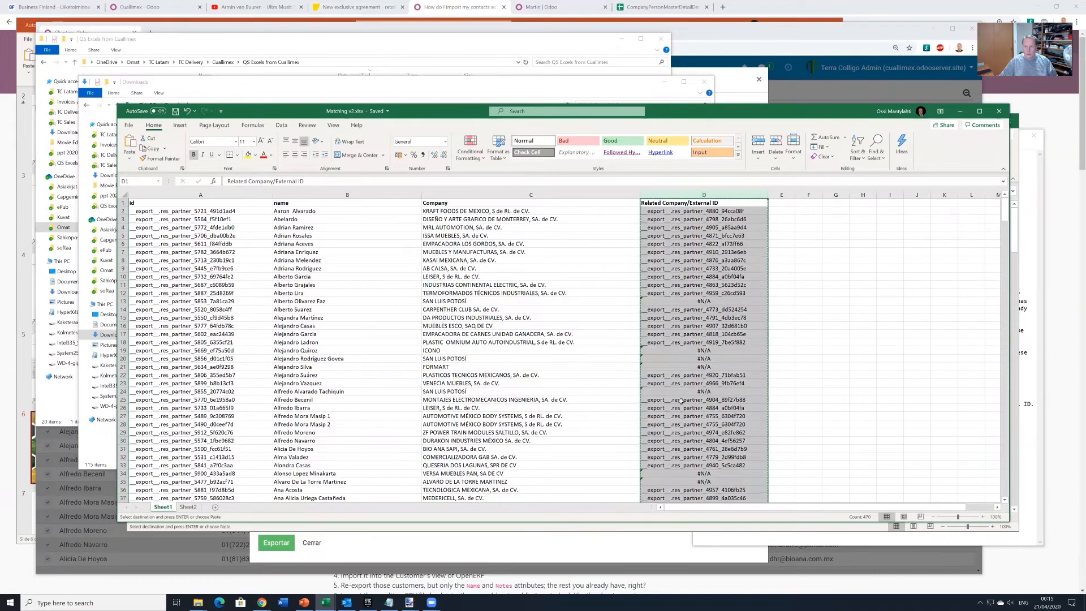
pyautogui.click(782, 194)
pyautogui.hotkey('ctrl', 'v')
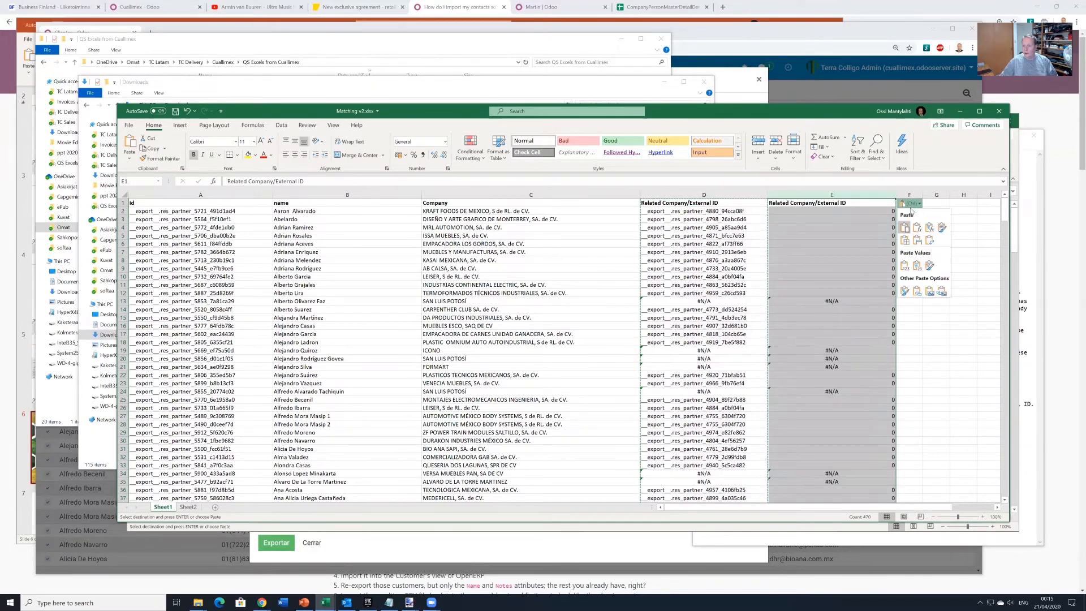
pyautogui.click(904, 265)
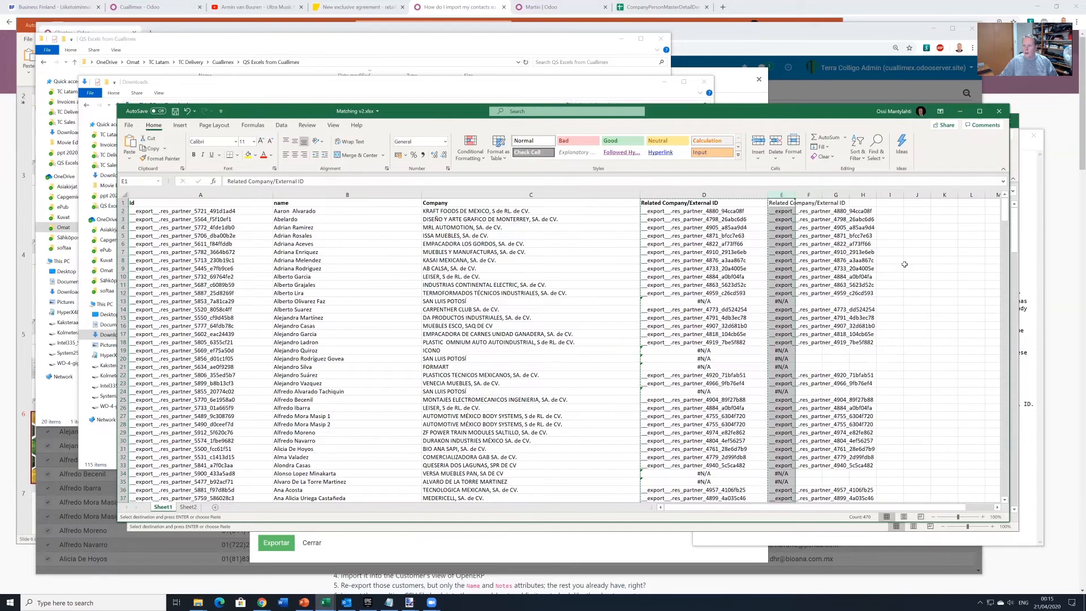
pyautogui.doubleClick(795, 194)
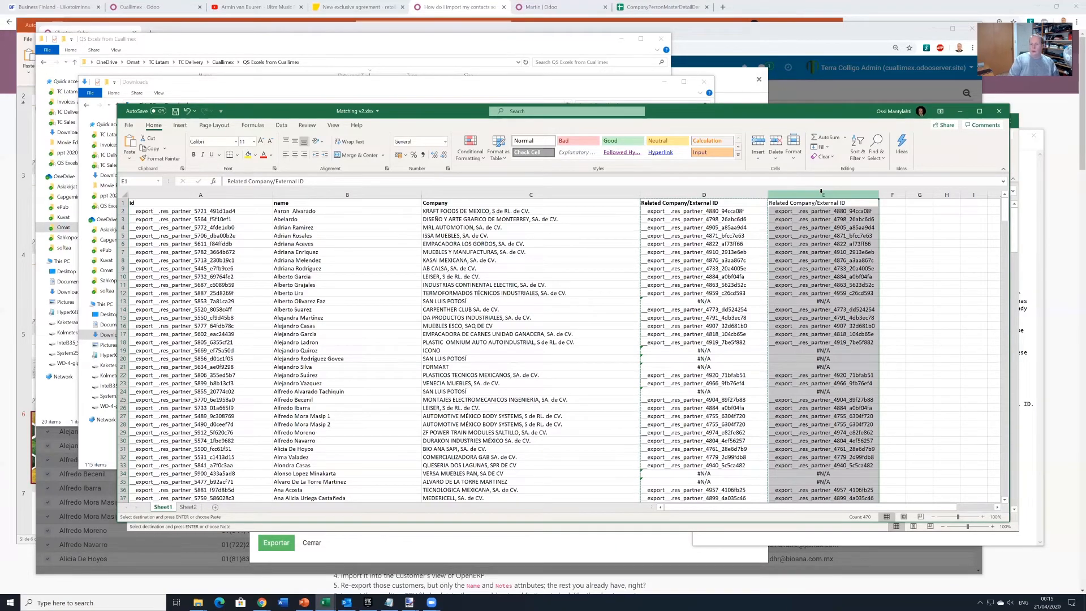
# Replace every #N/A in column E with an empty value
pyautogui.hotkey('ctrl', 'h')
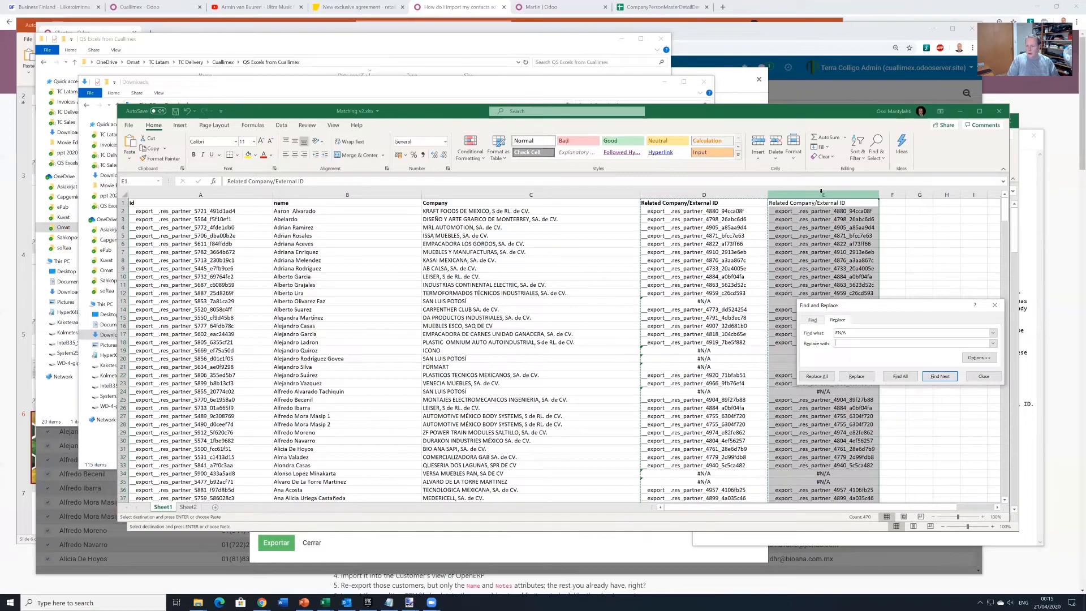
pyautogui.press('Tab')
pyautogui.press('Tab')
pyautogui.press('Return')
pyautogui.press('Escape')
pyautogui.press('Escape')
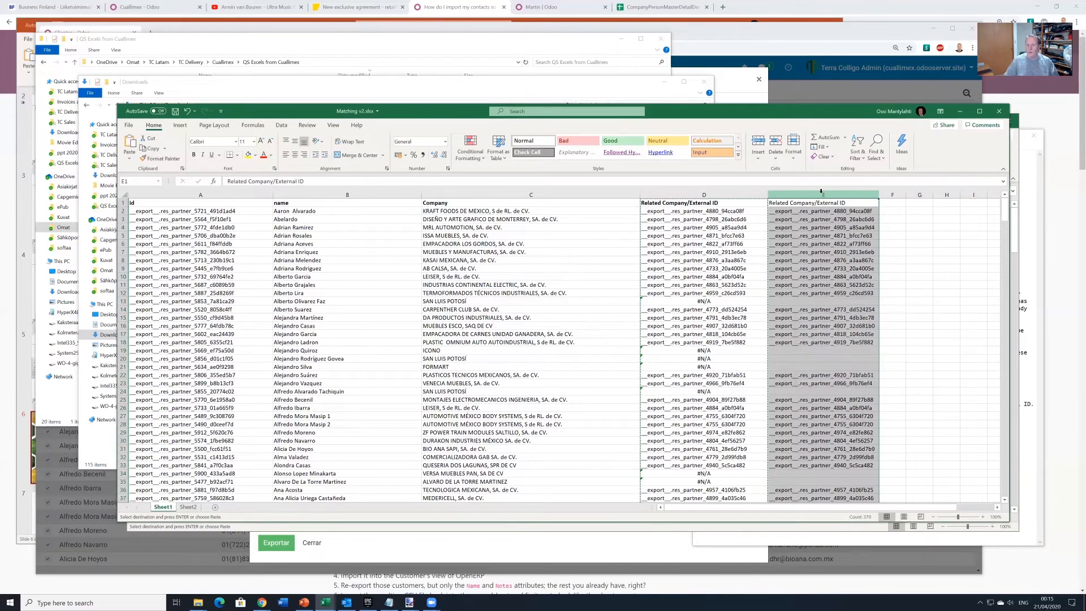
# Delete column D with the lookup formulas, leaving only the pasted values column
pyautogui.click(689, 193)
pyautogui.rightClick(688, 194)
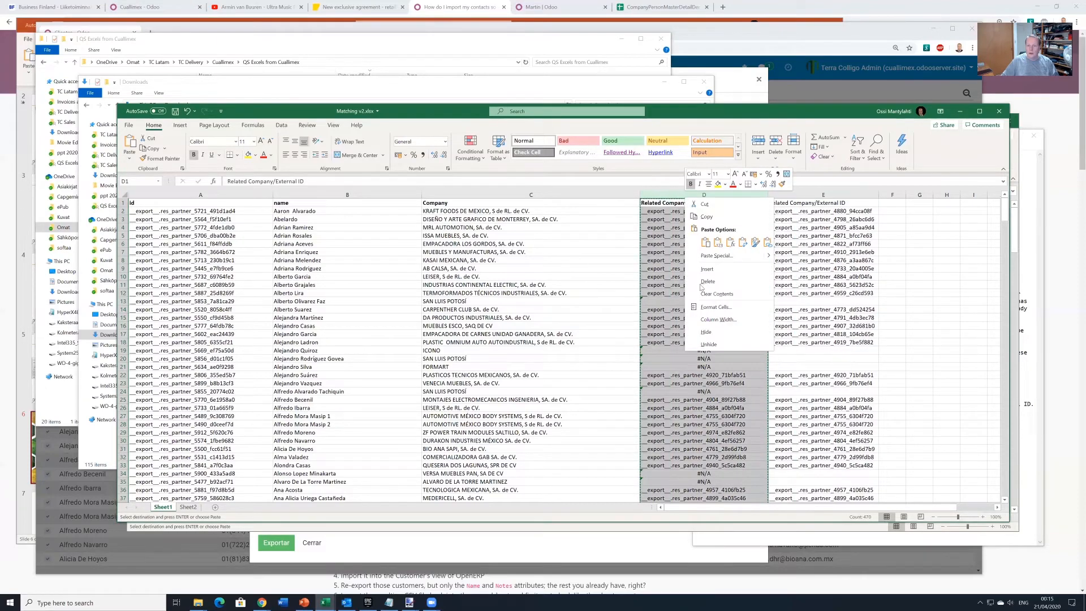
pyautogui.click(701, 284)
# Delete Sheet2 with the company names and ids from the workbook
pyautogui.click(188, 507)
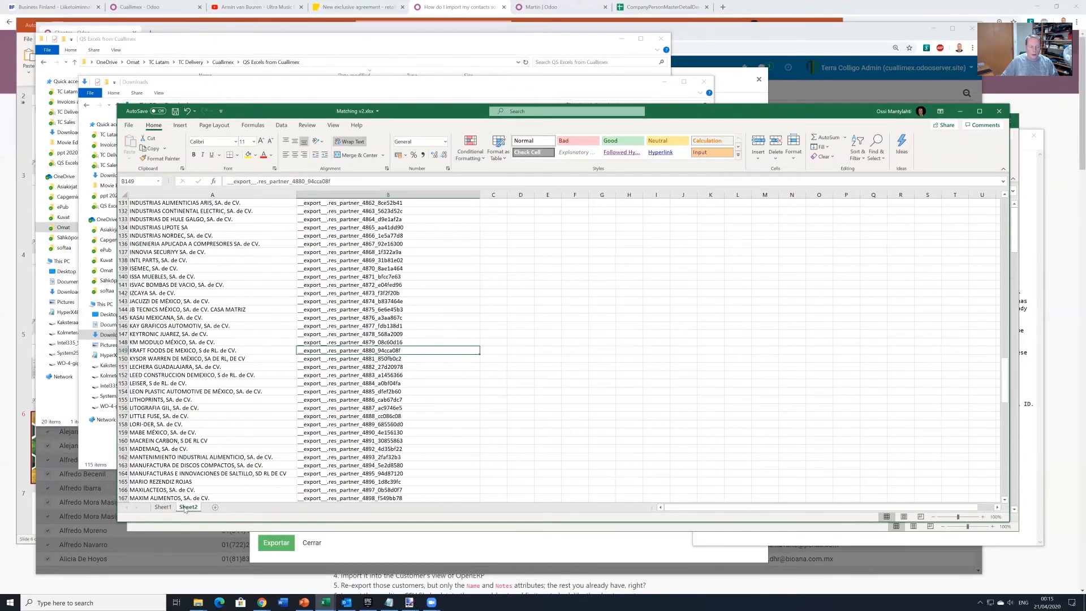
pyautogui.rightClick(184, 507)
pyautogui.click(205, 394)
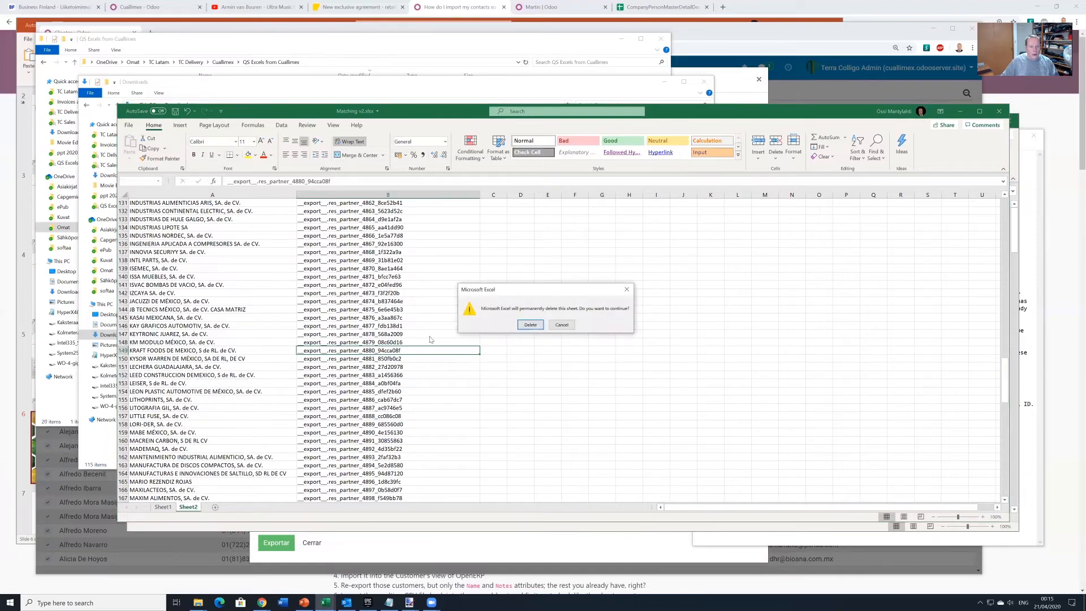
pyautogui.click(530, 324)
# Make the Related Company/External ID header in D1 bold
pyautogui.click(777, 275)
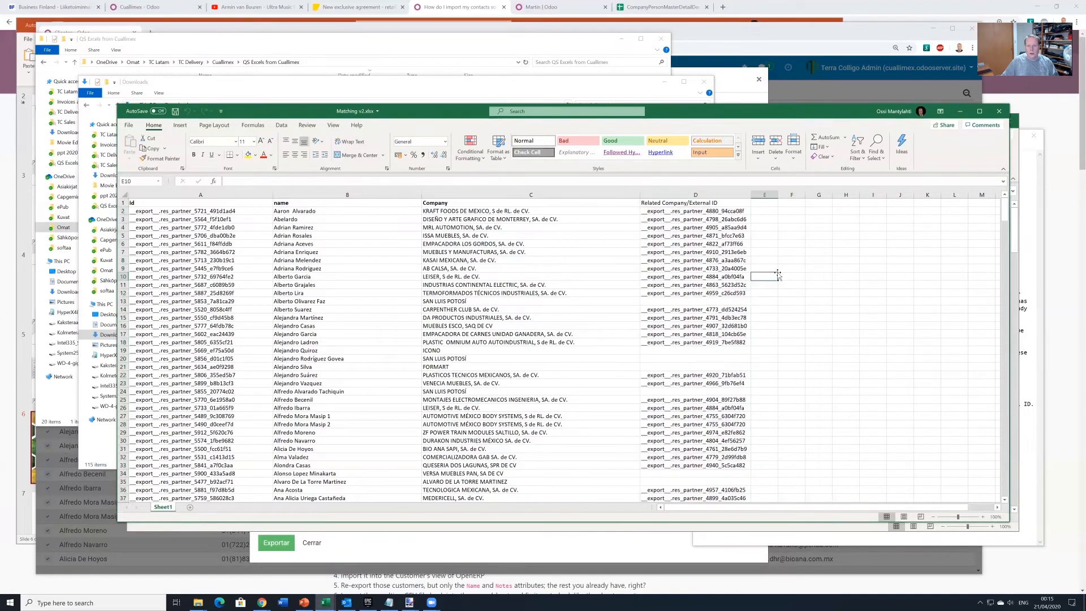
pyautogui.click(675, 204)
pyautogui.hotkey('ctrl', 'b')
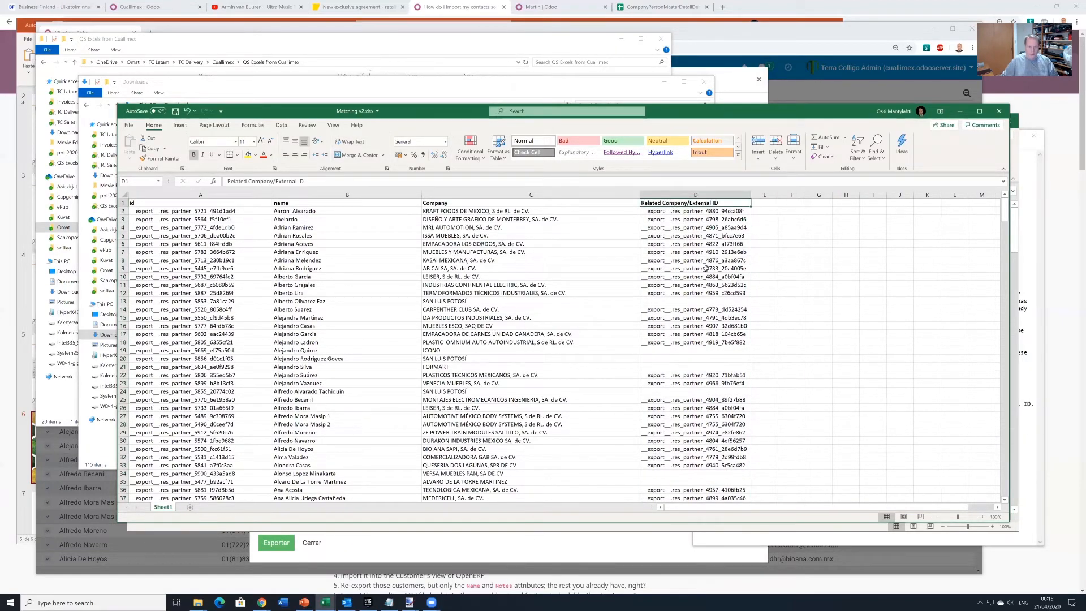
# Review the name, company, id and related company external ID of the first person in row 2
pyautogui.click(293, 212)
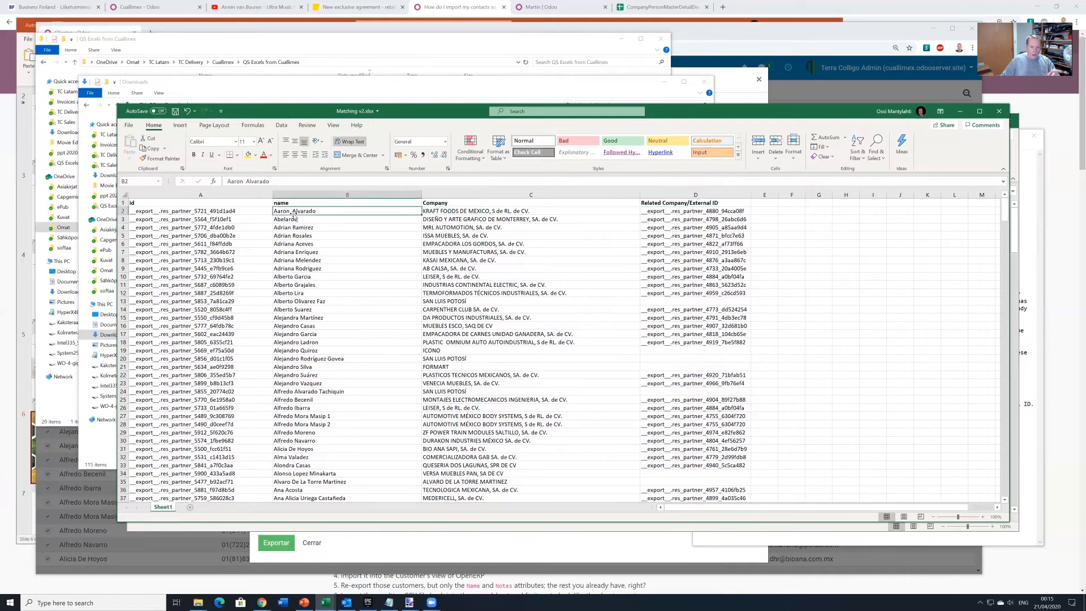
pyautogui.click(440, 213)
pyautogui.click(198, 213)
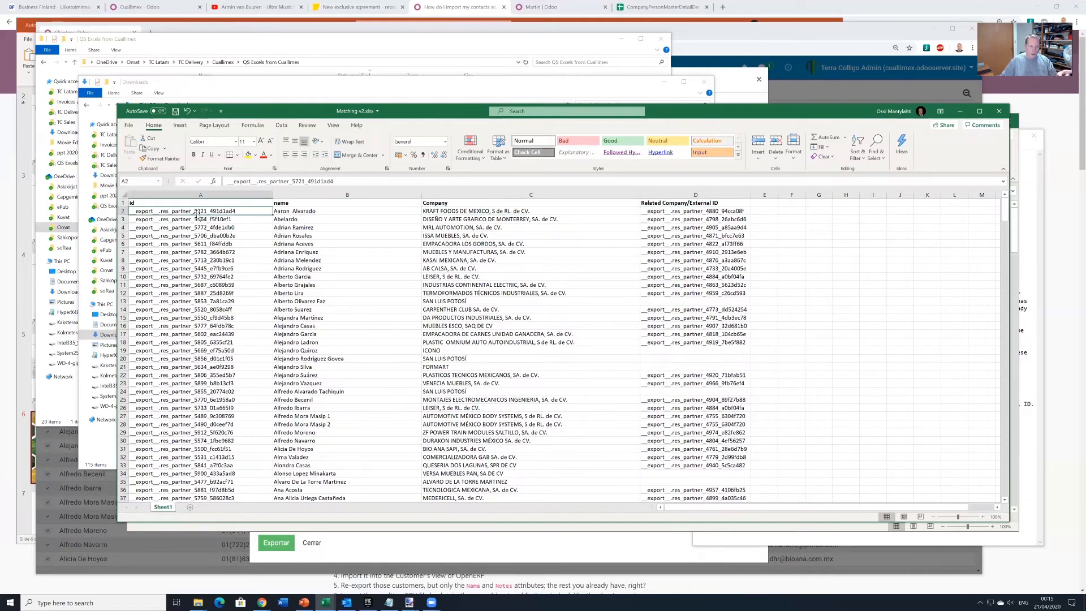
pyautogui.click(722, 210)
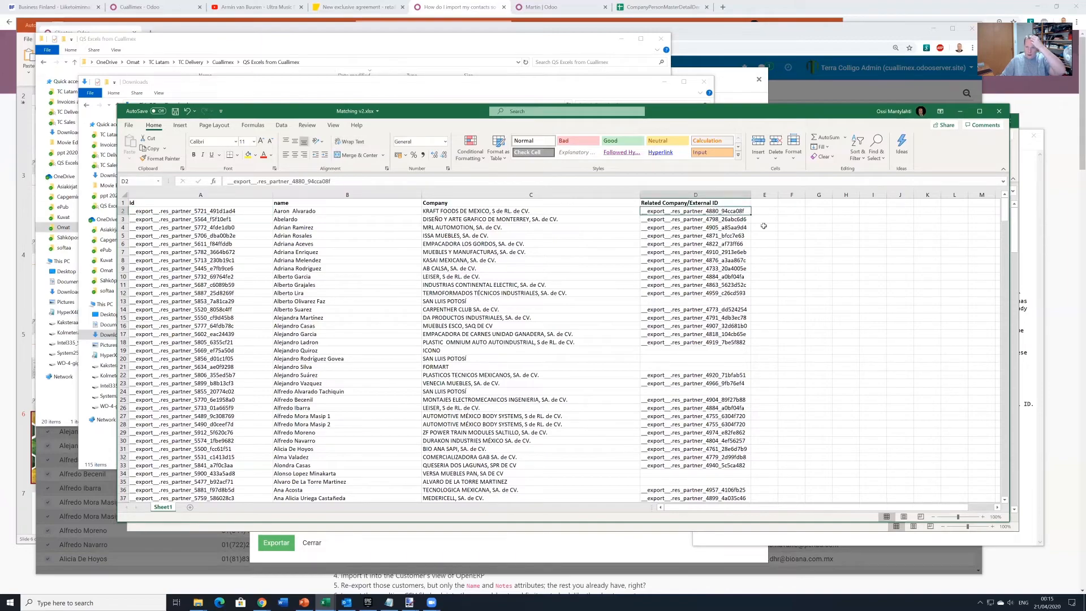
# Save and close the Matching v2 workbook, and switch back to the Odoo Clientes list in the browser
pyautogui.hotkey('ctrl', 's')
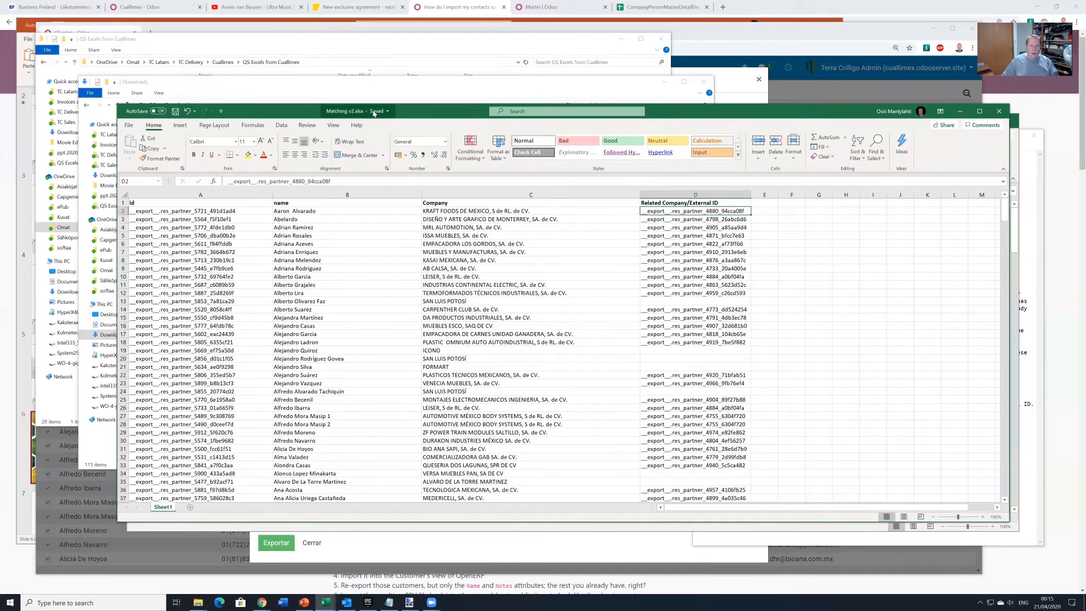
pyautogui.click(1001, 111)
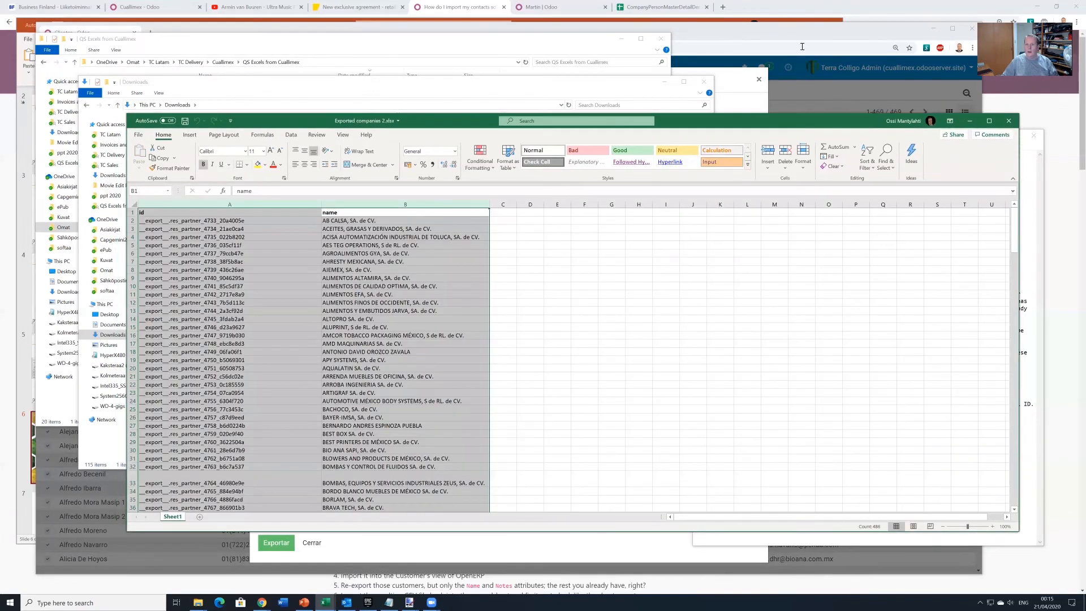
pyautogui.hotkey('alt', 'Tab')
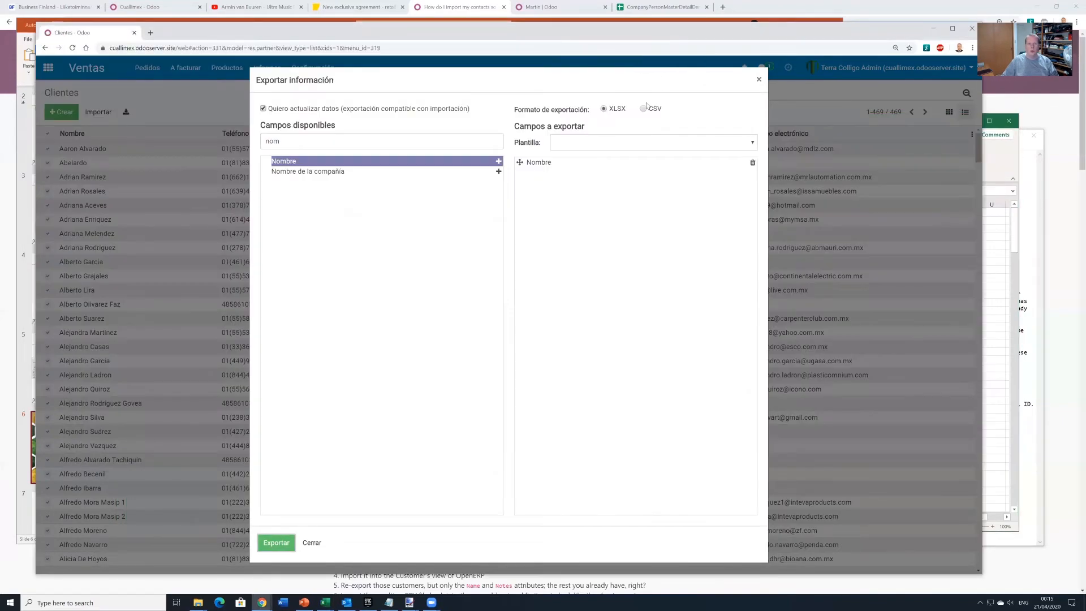
# Close the export dialog and load Matching v2.xlsx from the Downloads folder as the import file for Clientes
pyautogui.click(312, 542)
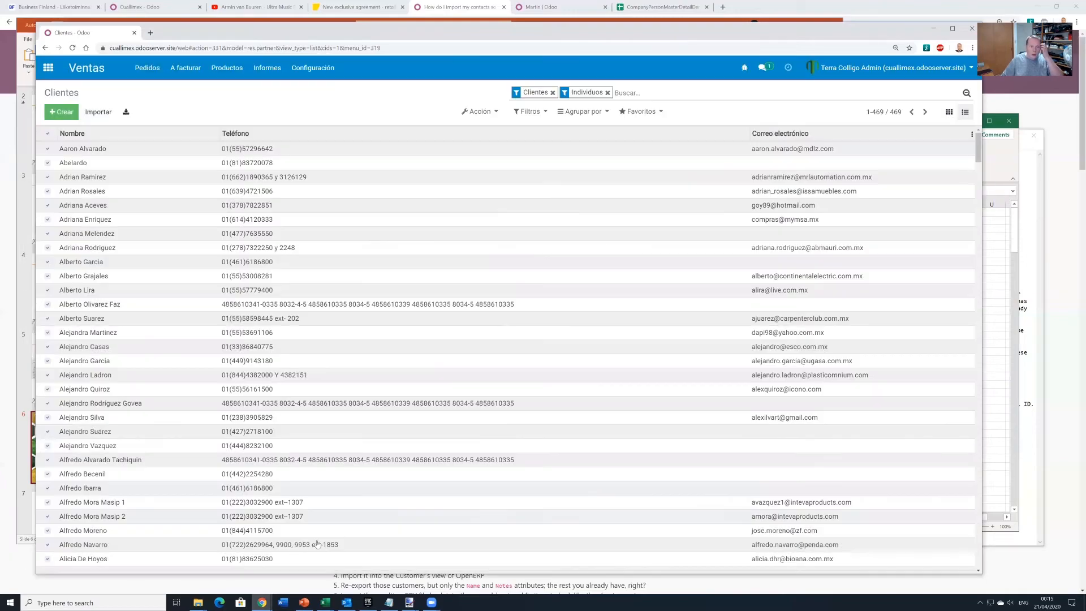
pyautogui.click(98, 112)
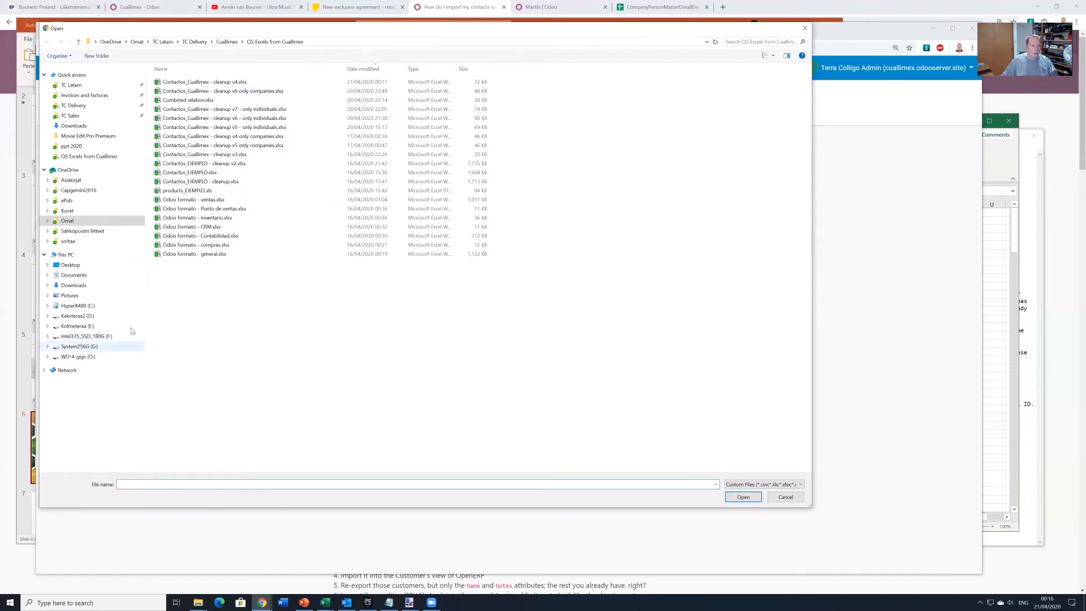
pyautogui.click(77, 286)
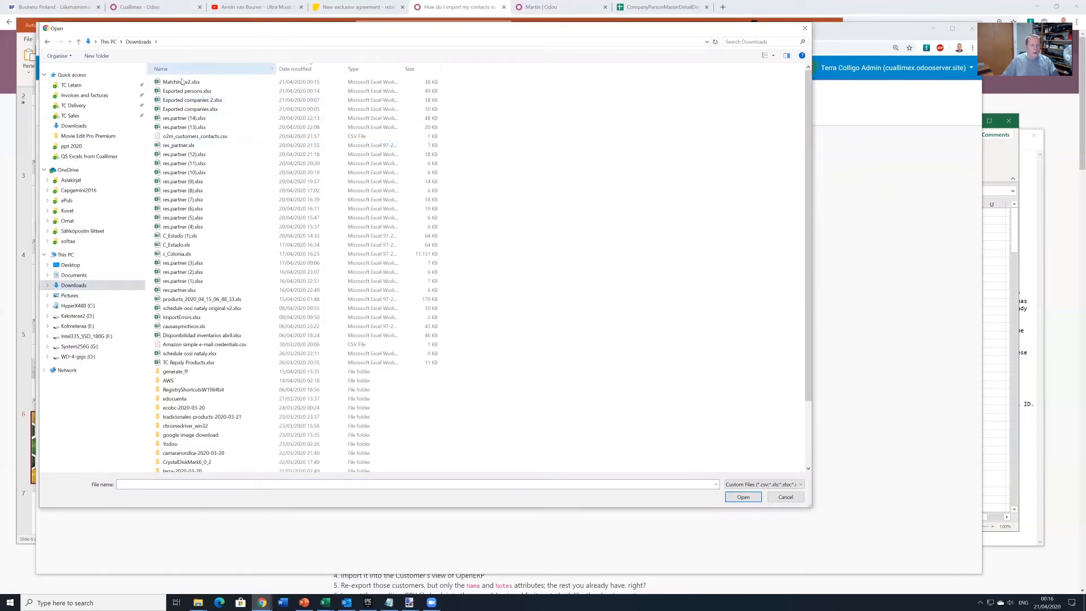
pyautogui.doubleClick(407, 82)
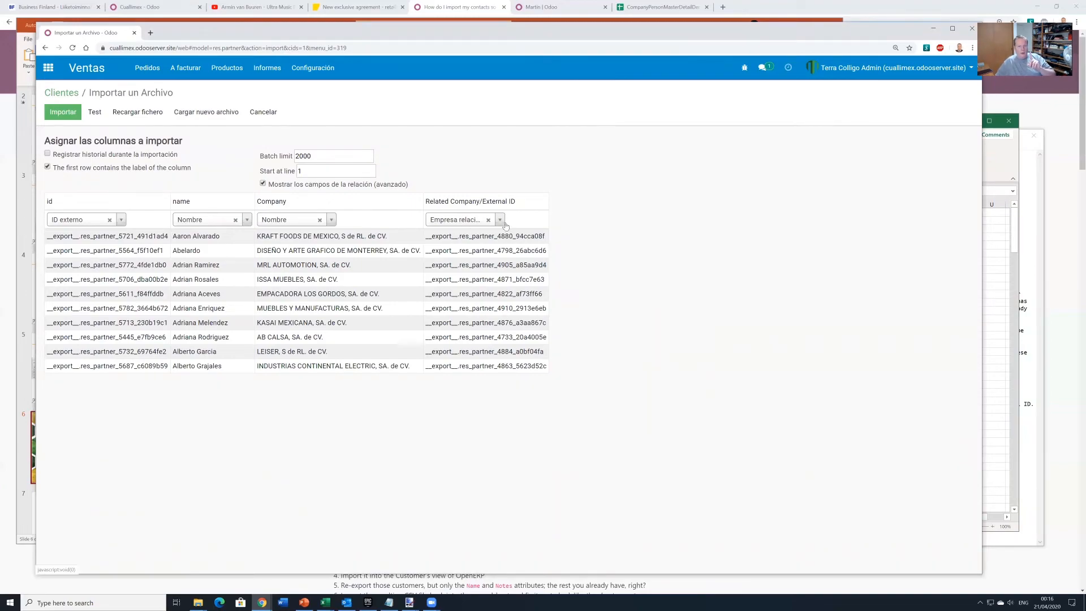
# Test and run the import with the name and Company columns excluded, keeping only id and Related Company/External ID mapped
pyautogui.click(235, 220)
pyautogui.click(319, 219)
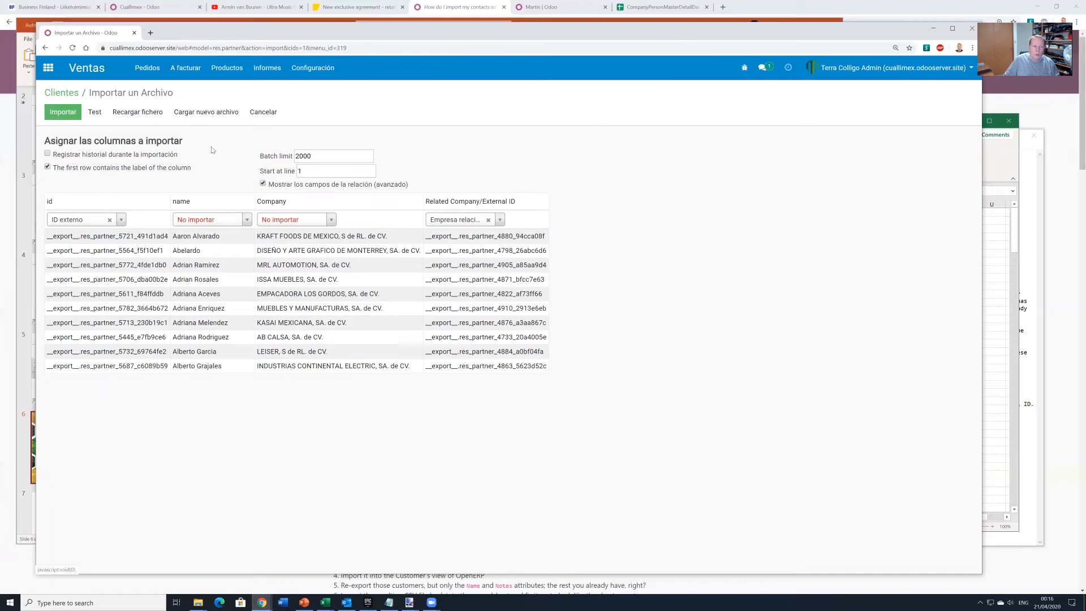
pyautogui.click(94, 112)
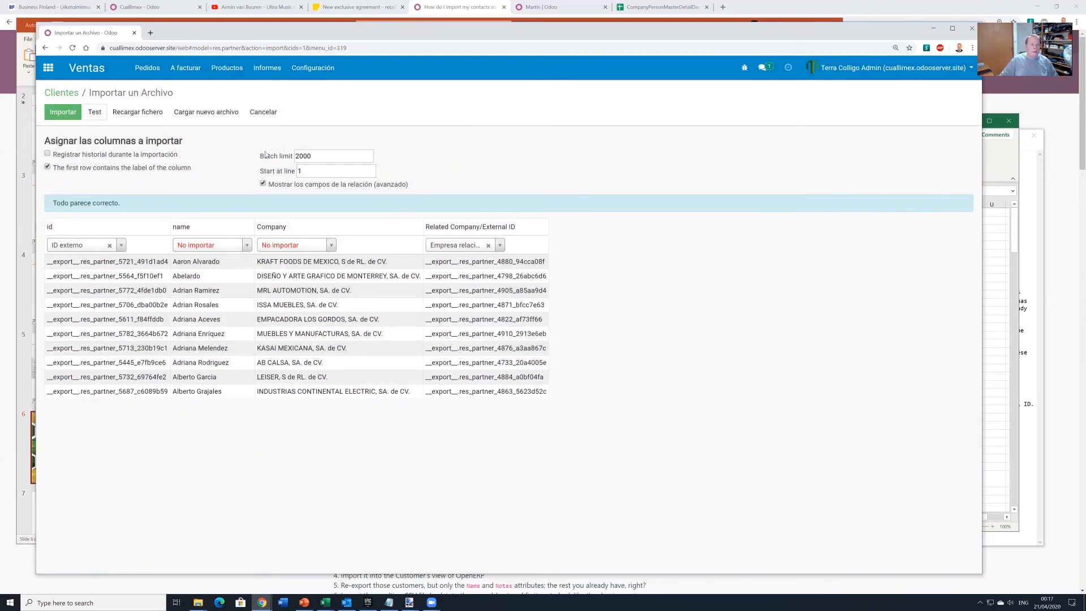
pyautogui.click(60, 115)
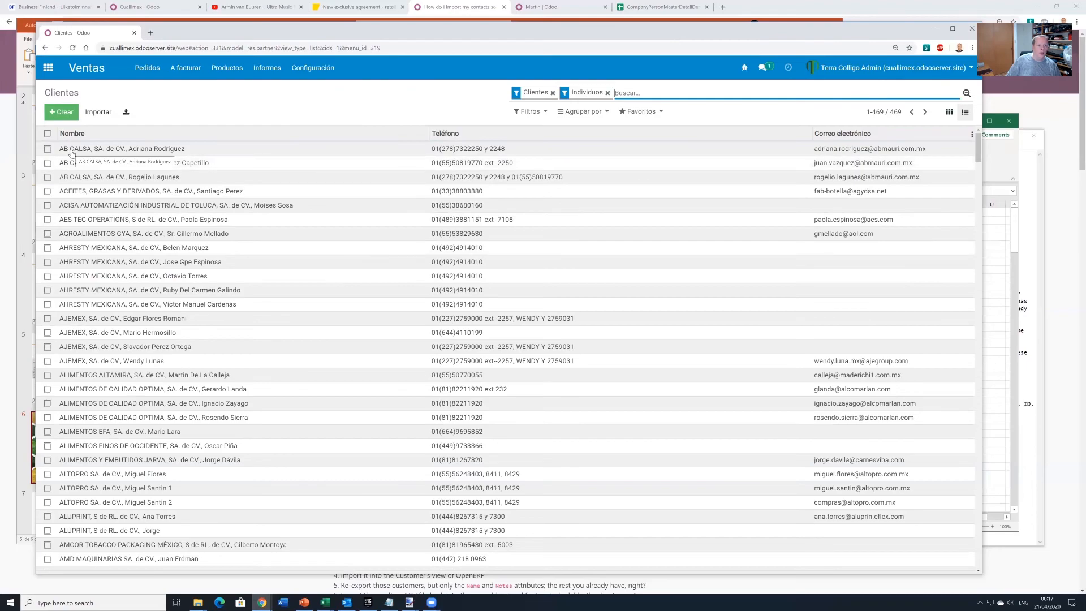
# Open the first contact of AB CALSA, SA. de CV. to check its linked company
pyautogui.click(136, 153)
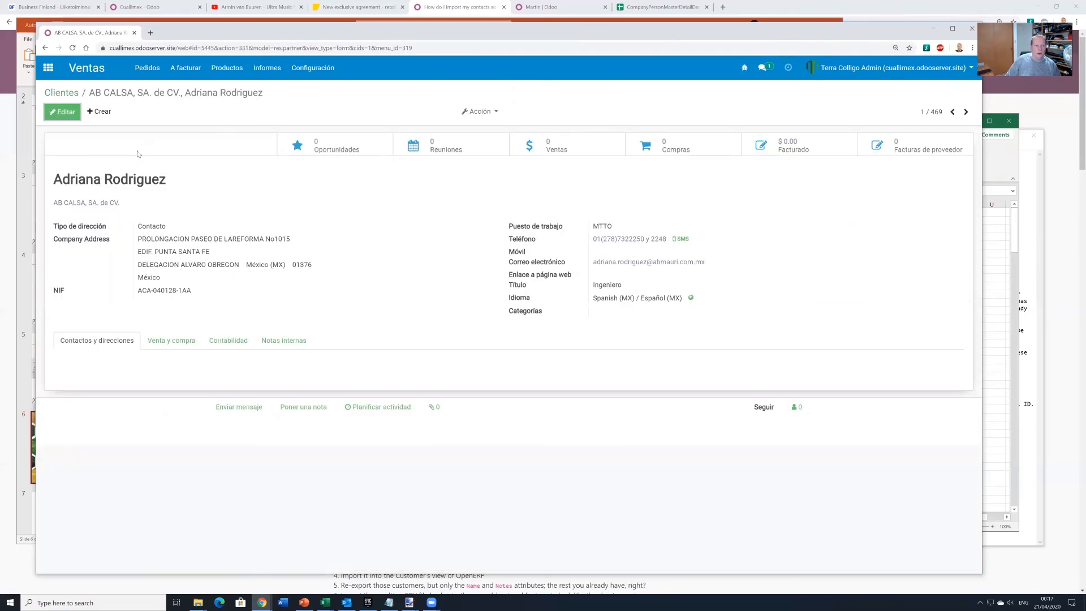